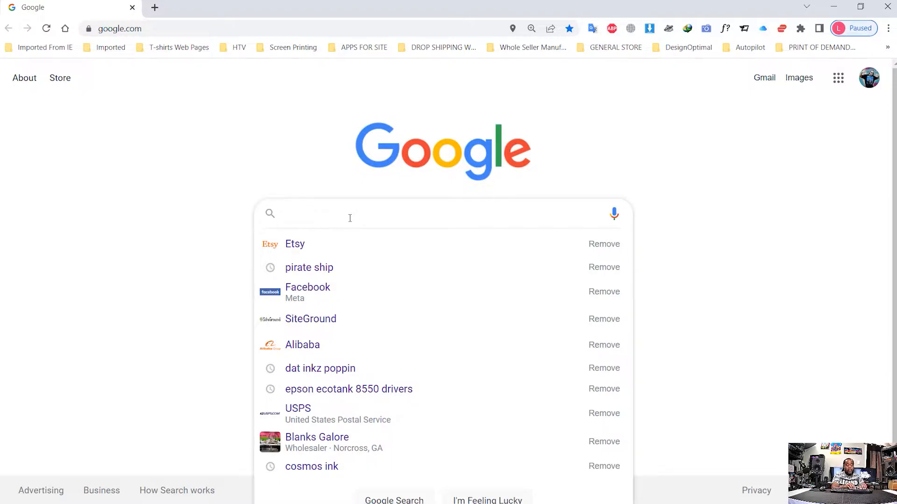
Step: Search Google for "epson ecotank 8550 drivers" and open Epson's ET-8550 support page
type("ep")
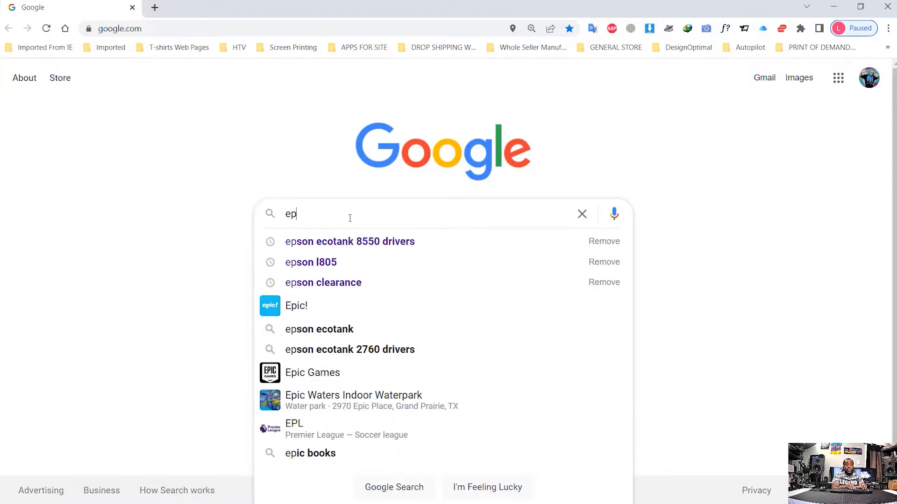
type("son")
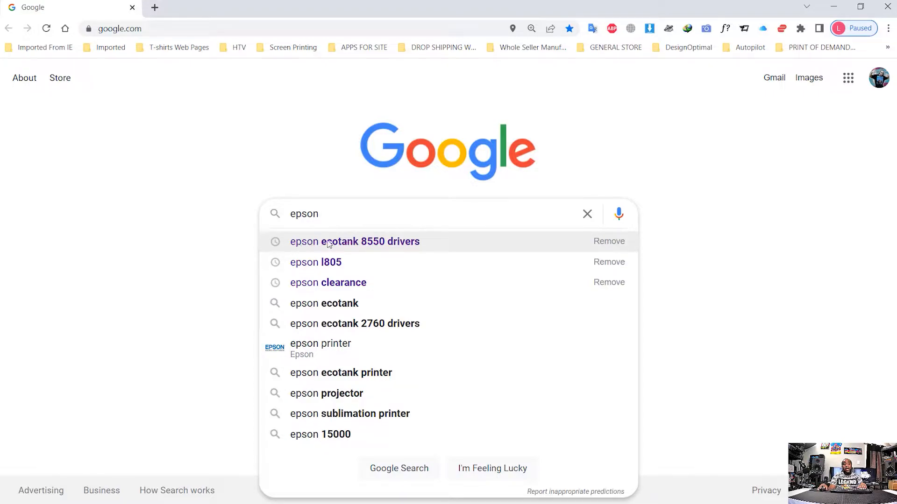
left_click(406, 246)
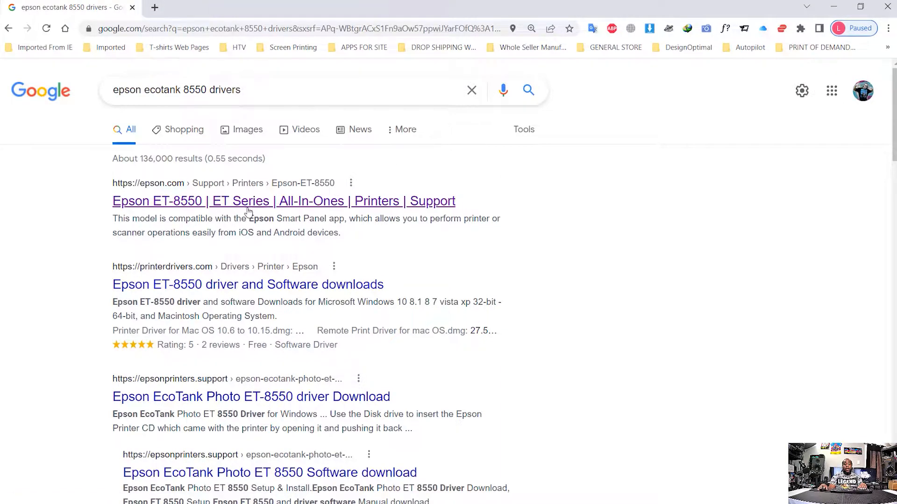
left_click(161, 202)
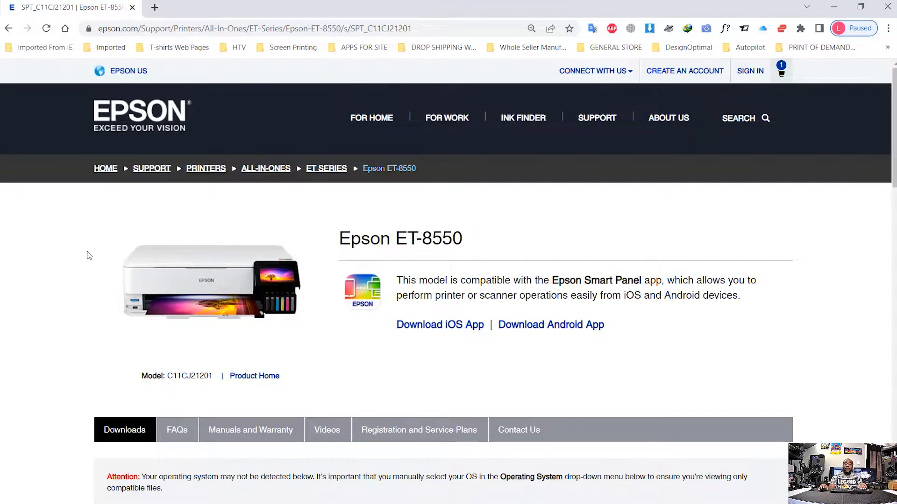
Step: Look at the Videos section of the ET-8550 support page and return to its Downloads section
scroll(89, 255, "down", 4)
scroll(72, 214, "down", 1)
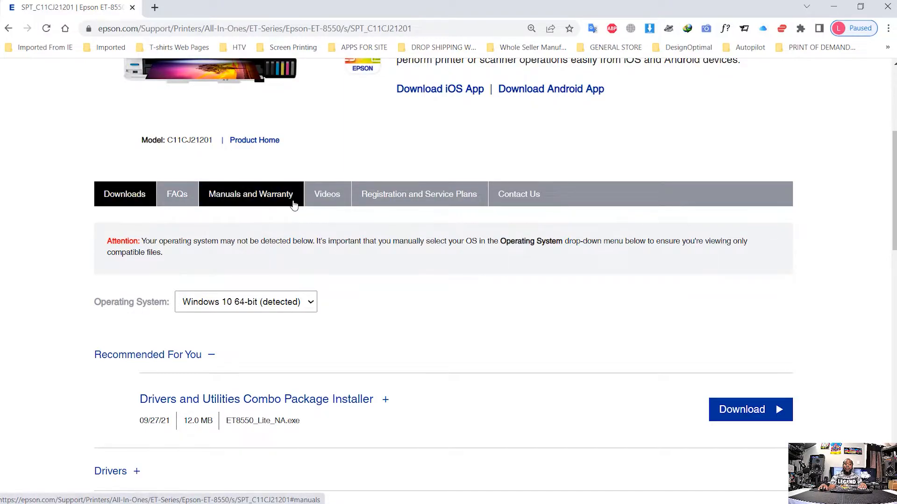
left_click(335, 201)
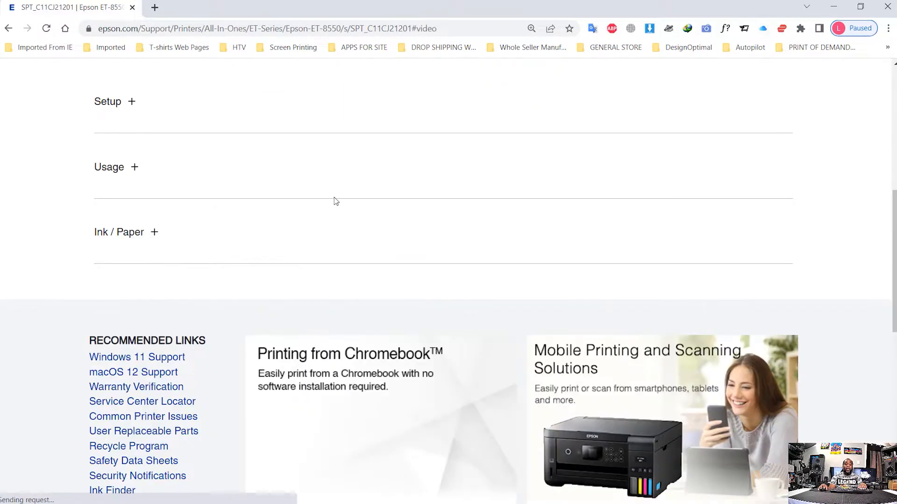
scroll(334, 200, "up", 5)
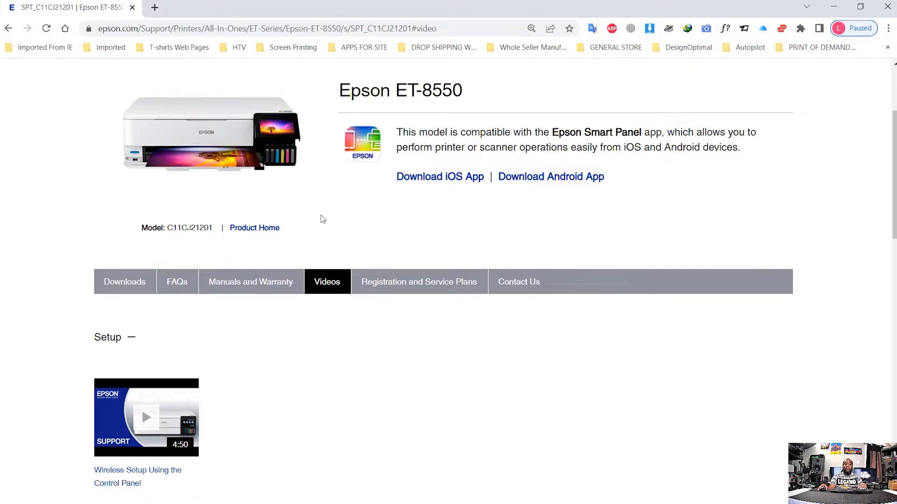
left_click(128, 282)
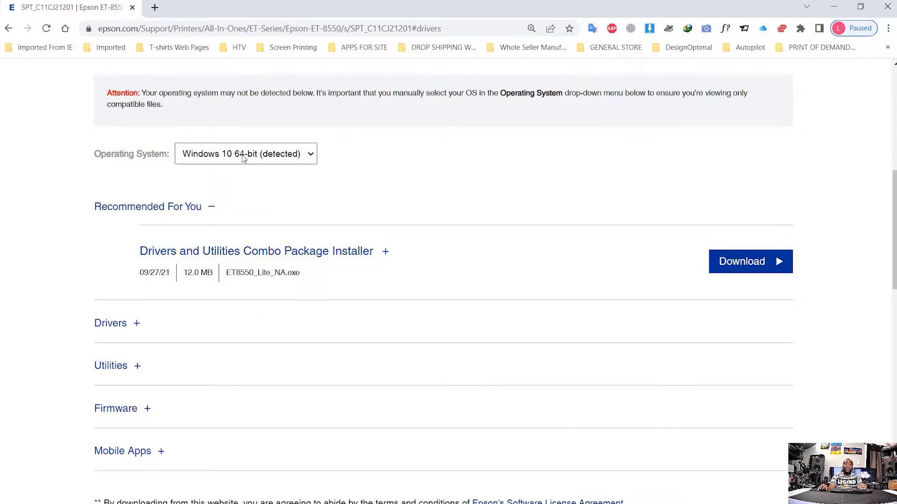
Step: Review the supported operating systems and choose Windows 10 64-bit for the driver downloads
left_click(310, 155)
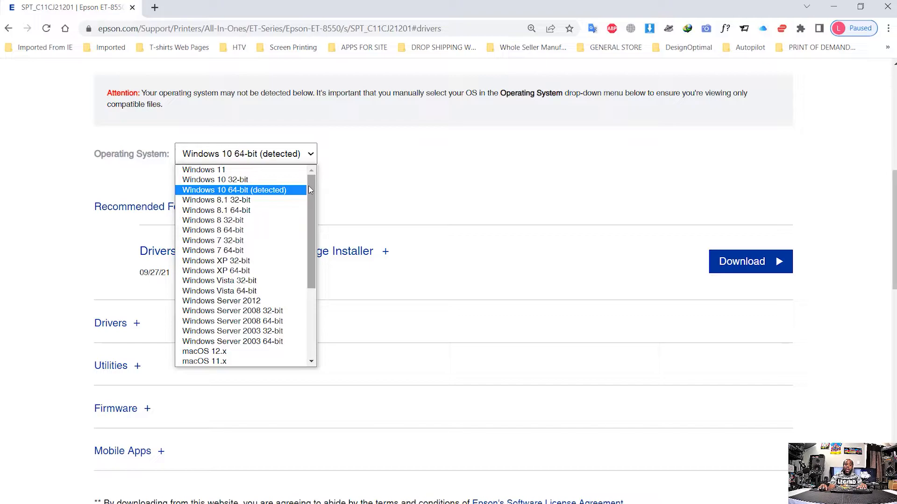
left_click_drag(309, 206, 314, 304)
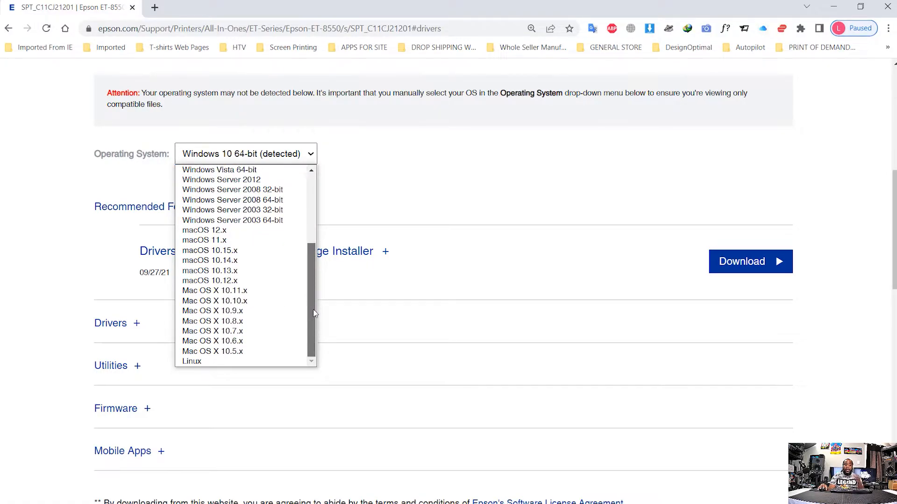
left_click_drag(314, 306, 311, 236)
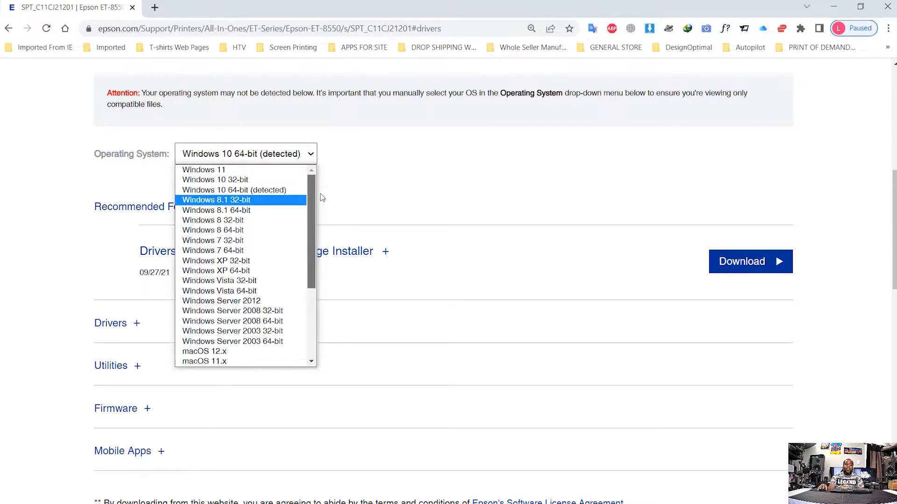
left_click(244, 190)
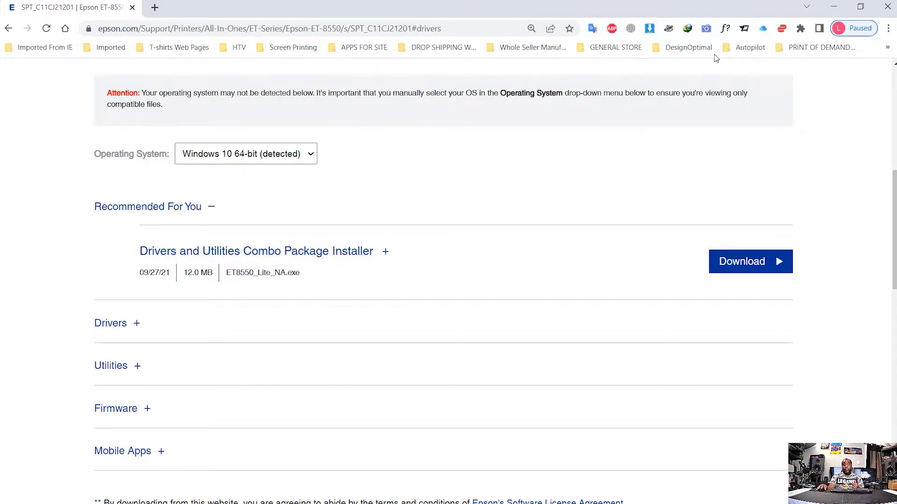
Step: Download the Drivers and Utilities Combo Package Installer and cancel the download manager's duplicate request
left_click(748, 270)
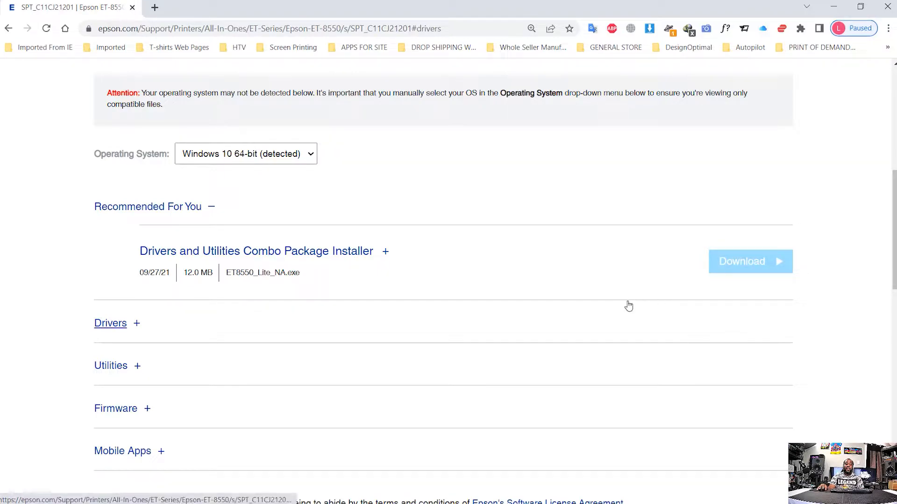
right_click(743, 266)
left_click(758, 275)
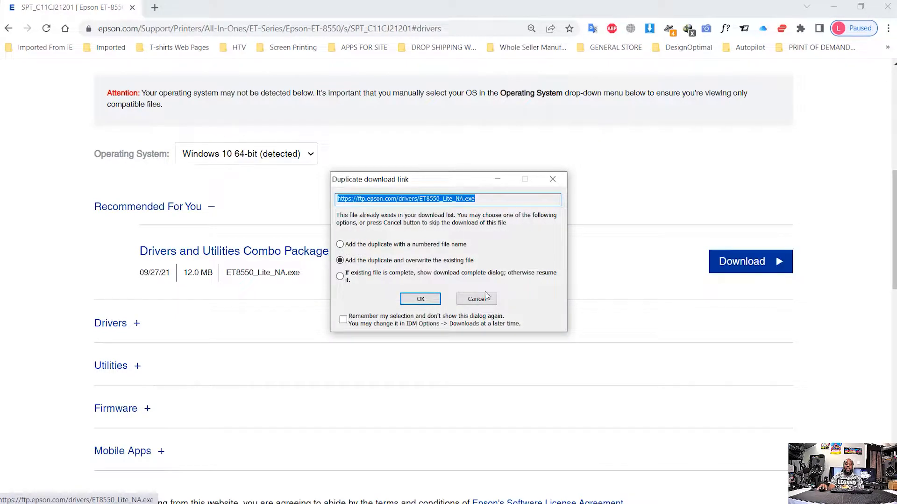
left_click(489, 295)
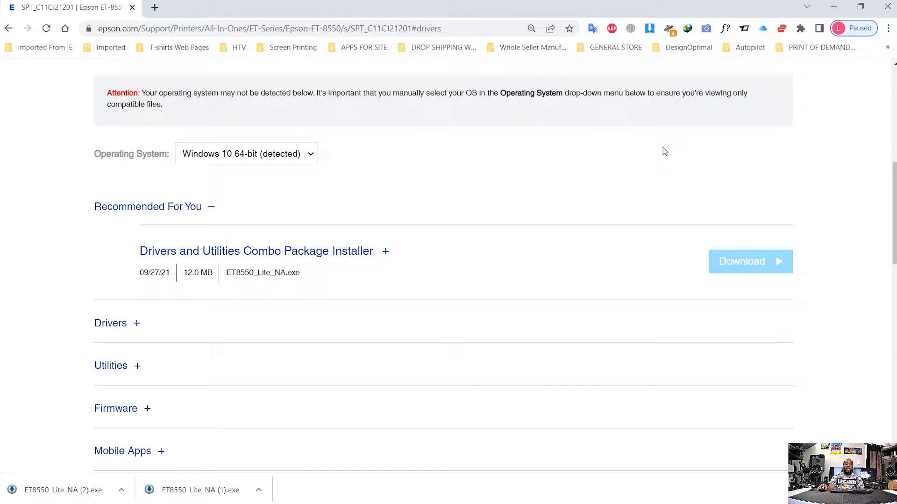
Step: Toggle the Internet Download Manager integration off in the browser
left_click(689, 31)
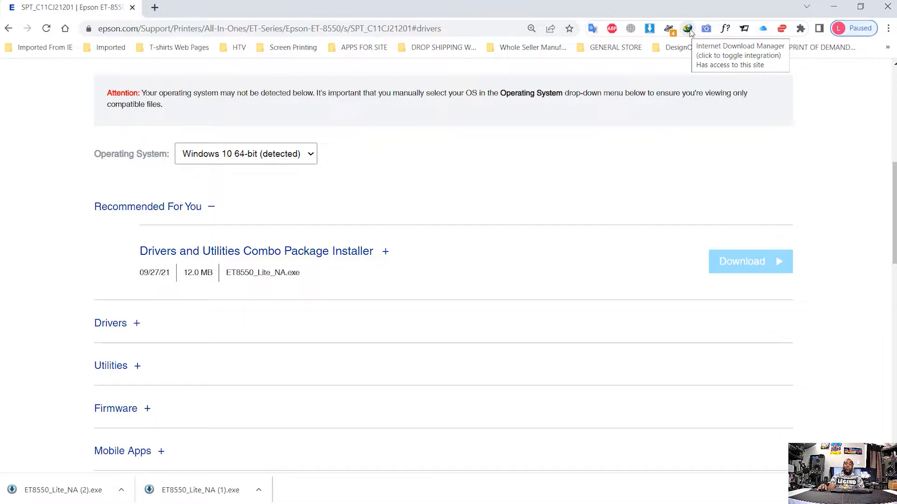
left_click(687, 30)
left_click(689, 31)
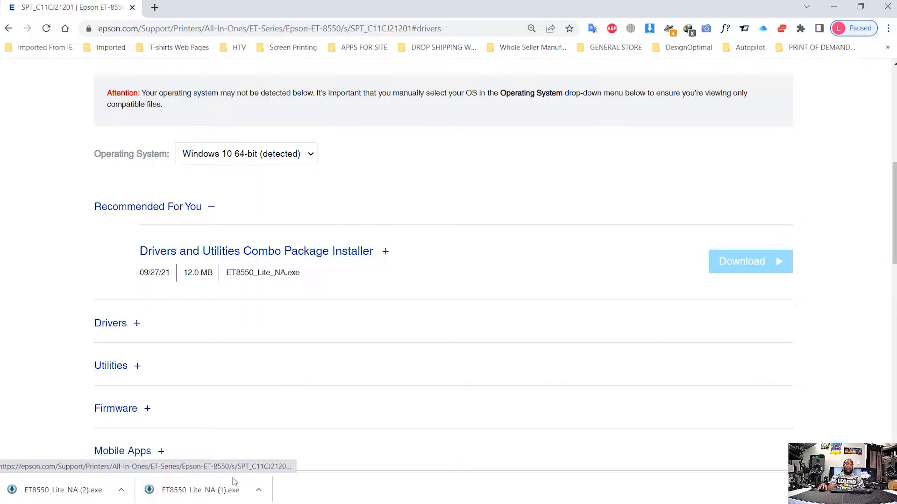
Step: Show the downloaded installers in their folder and delete the duplicates ET8550_Lite_NA (1) and ET8550_Lite_NA (2)
left_click(258, 490)
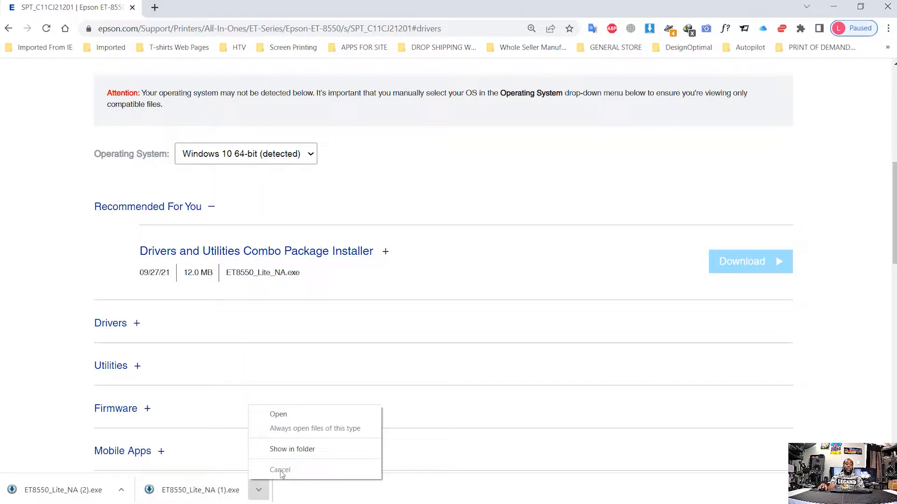
left_click(295, 496)
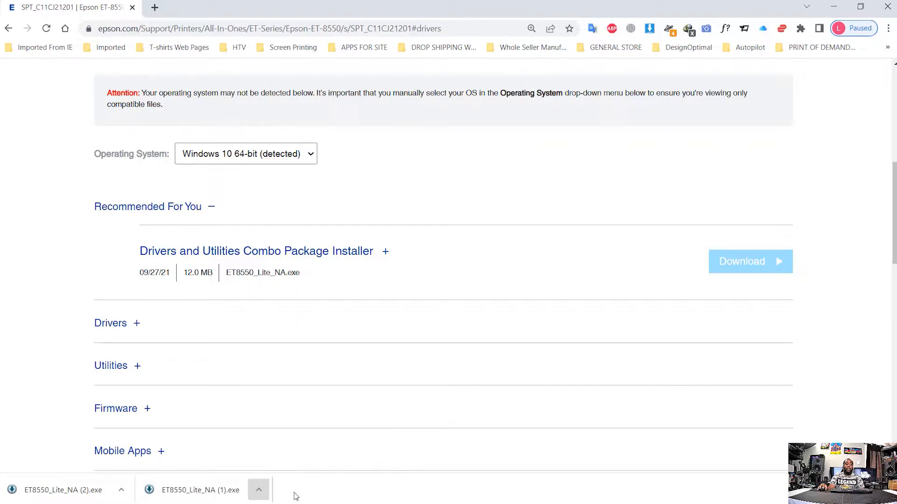
left_click(121, 491)
left_click(162, 449)
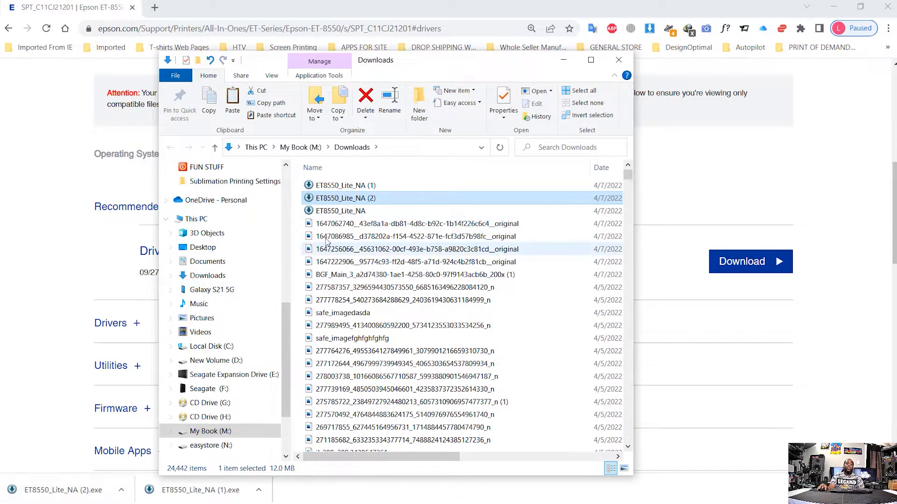
left_click_drag(297, 204, 367, 186)
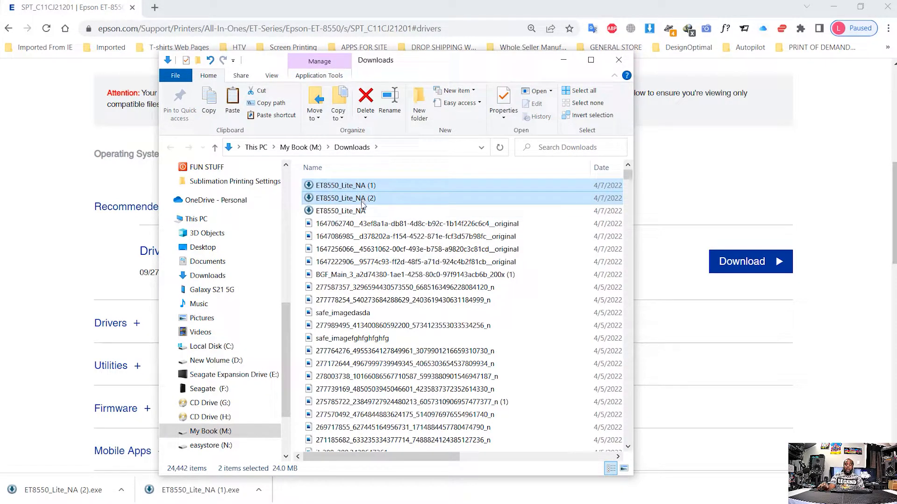
key("Delete")
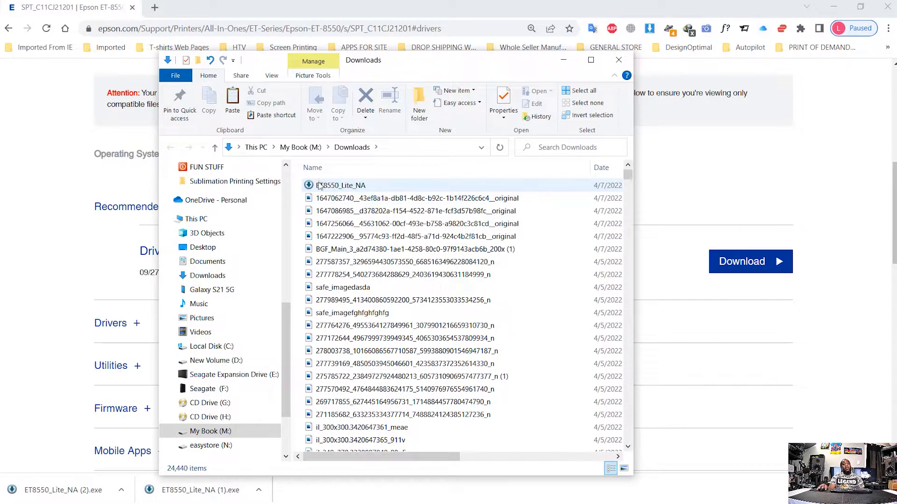
Step: Run the ET8550_Lite_NA installer and accept the Epson end user license agreement
left_click(344, 188)
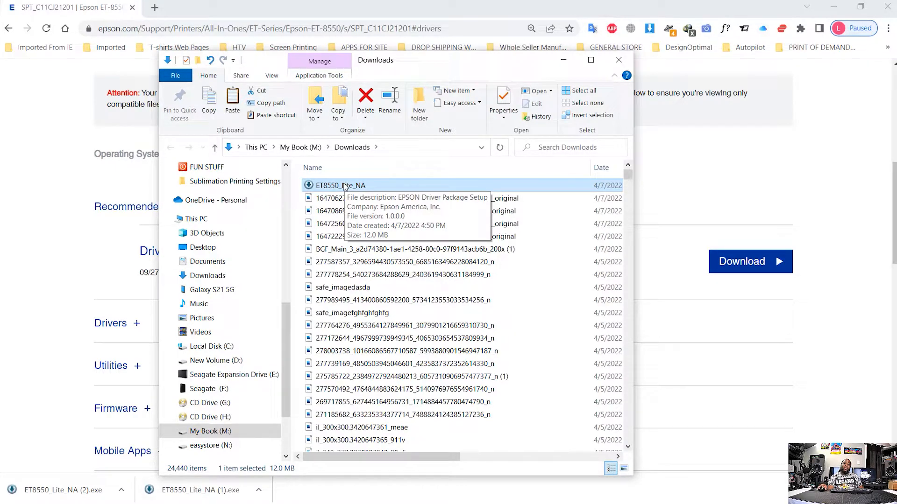
double_click(344, 186)
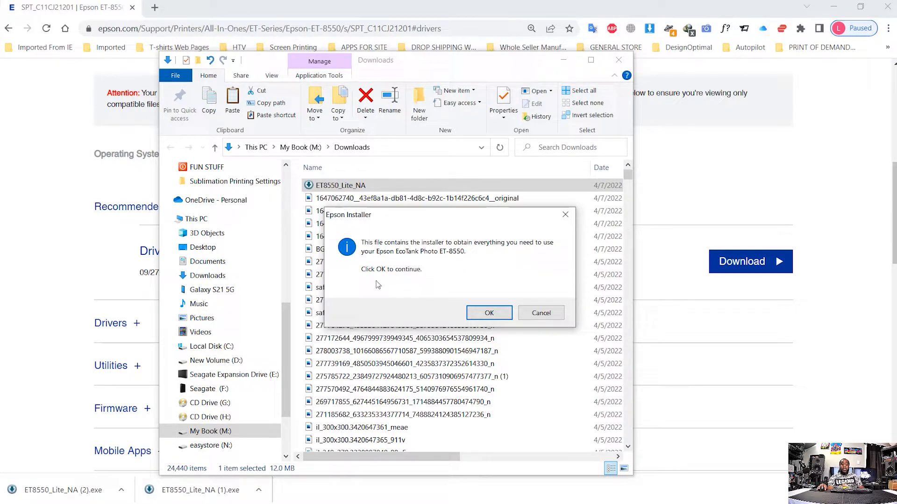
left_click(489, 312)
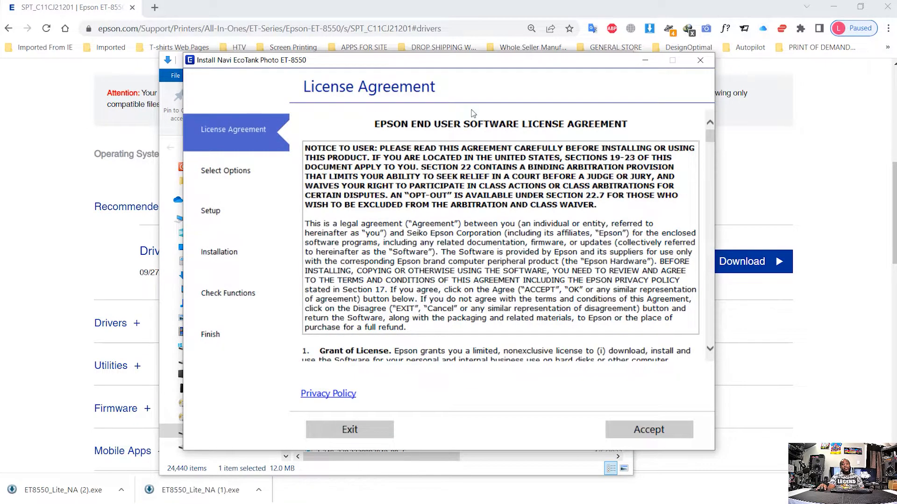
left_click_drag(713, 137, 711, 357)
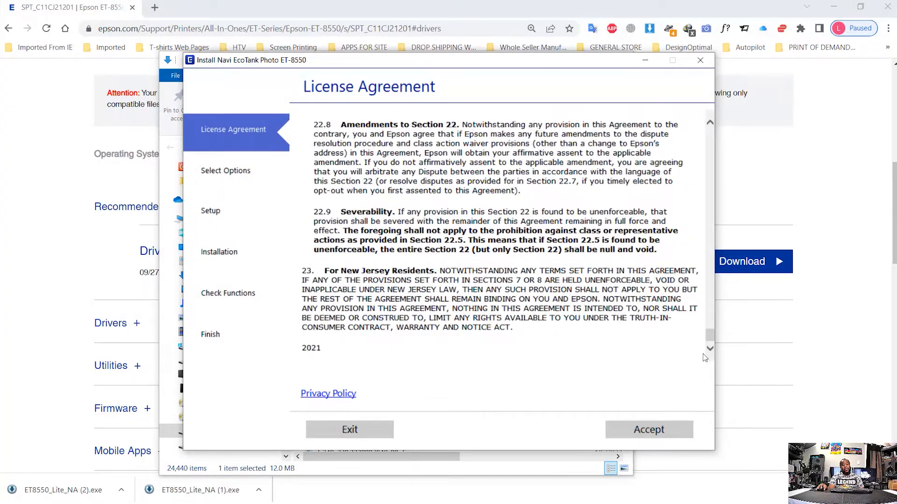
left_click(636, 437)
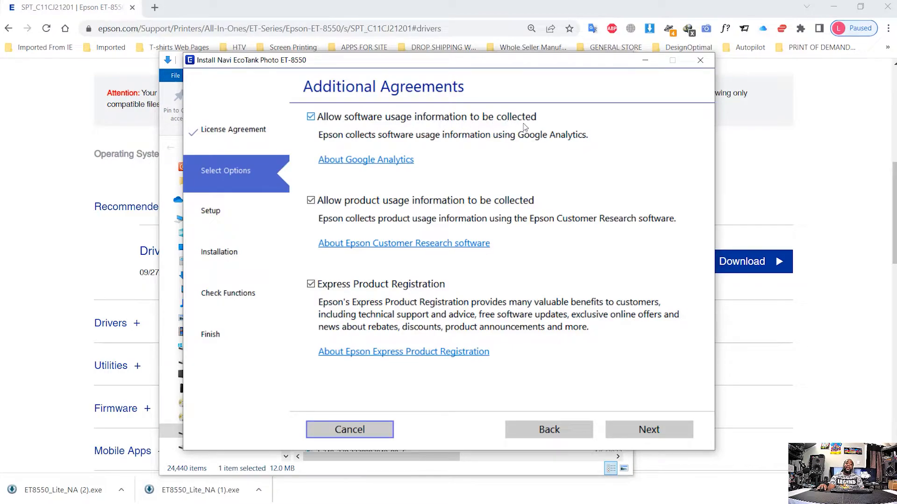
Step: Opt out of software and product usage information collection, and confirm that the ink tanks have been filled
left_click(312, 120)
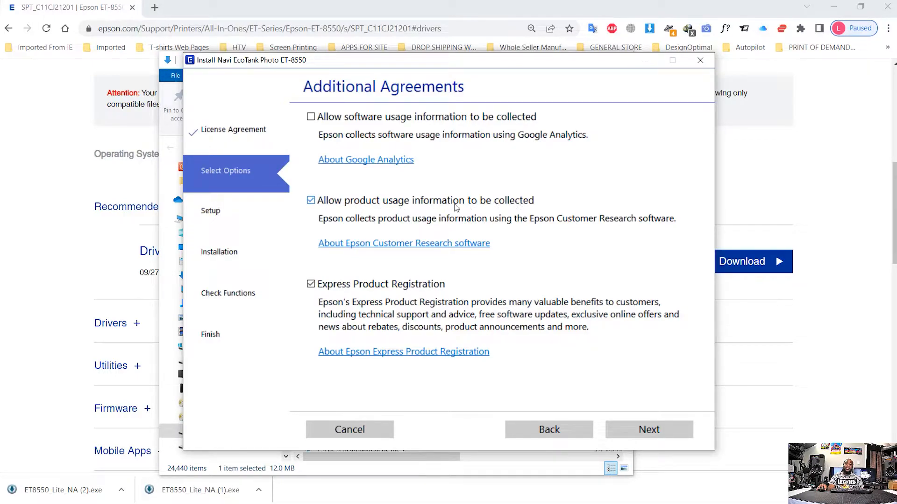
left_click(311, 201)
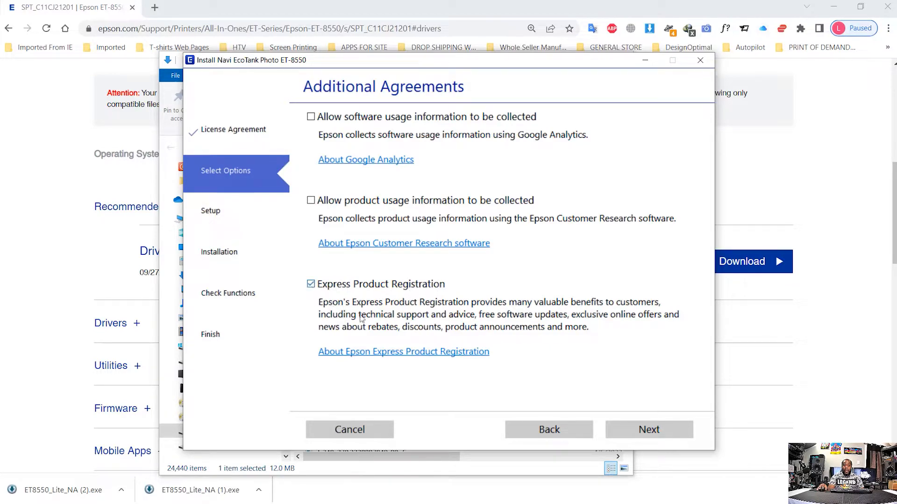
left_click(653, 434)
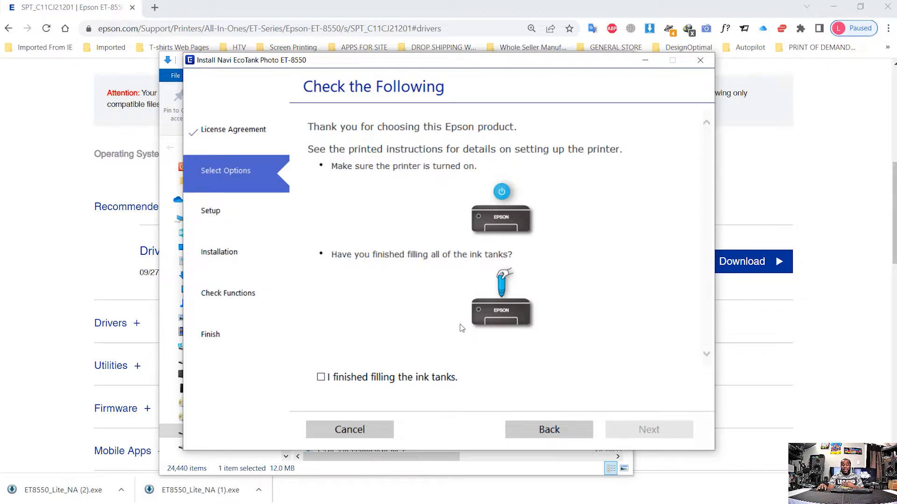
left_click(321, 378)
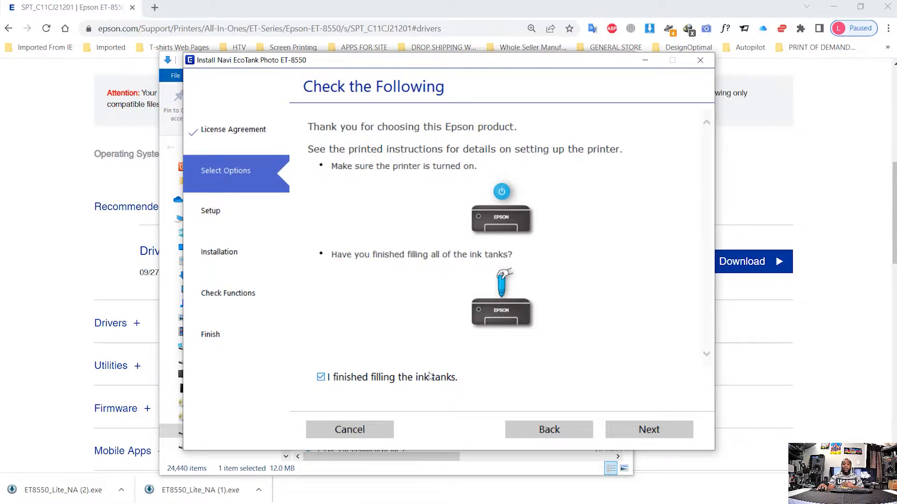
left_click(649, 436)
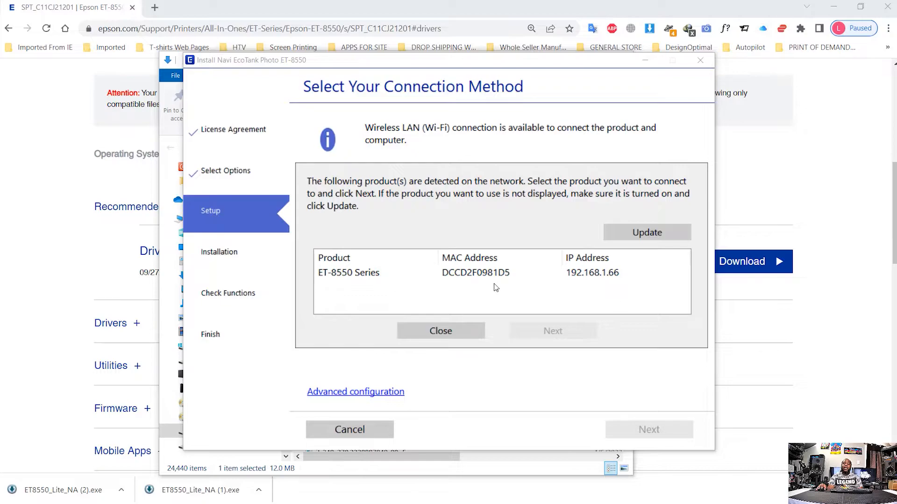
Step: Close the list of printers detected on the network and choose to connect via wireless network (Wi-Fi)
left_click(481, 277)
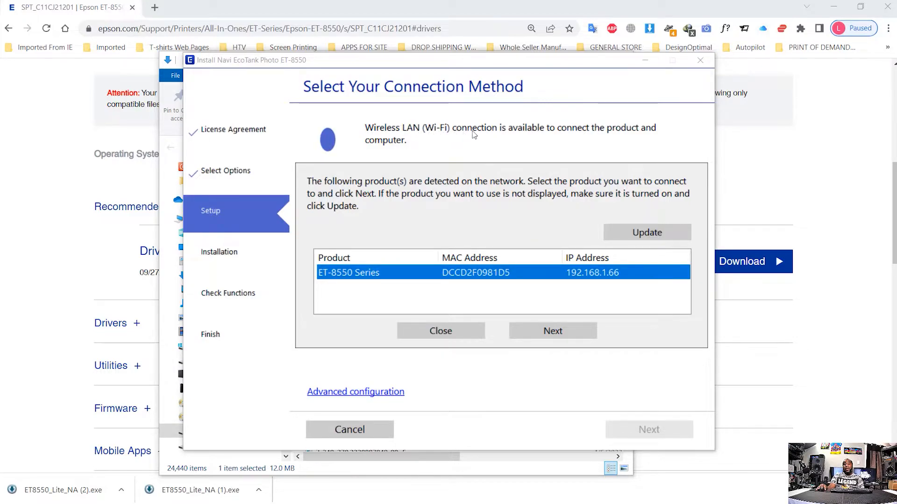
left_click(440, 332)
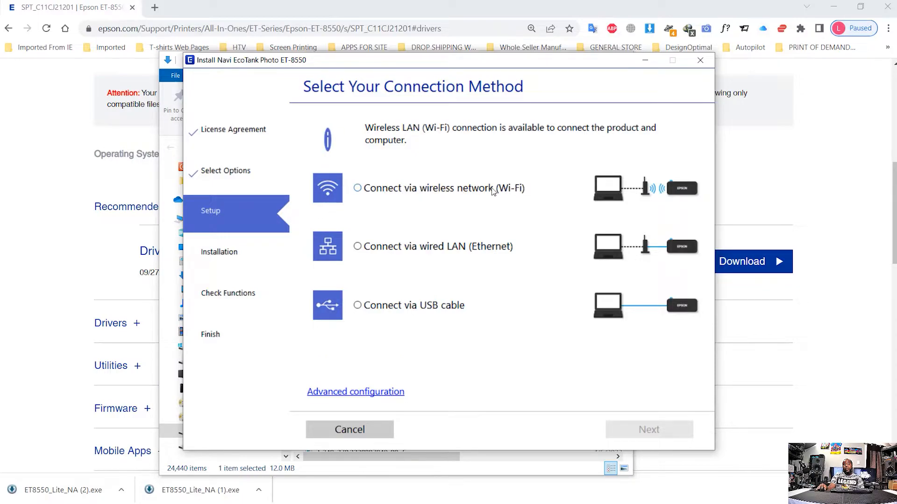
left_click(358, 188)
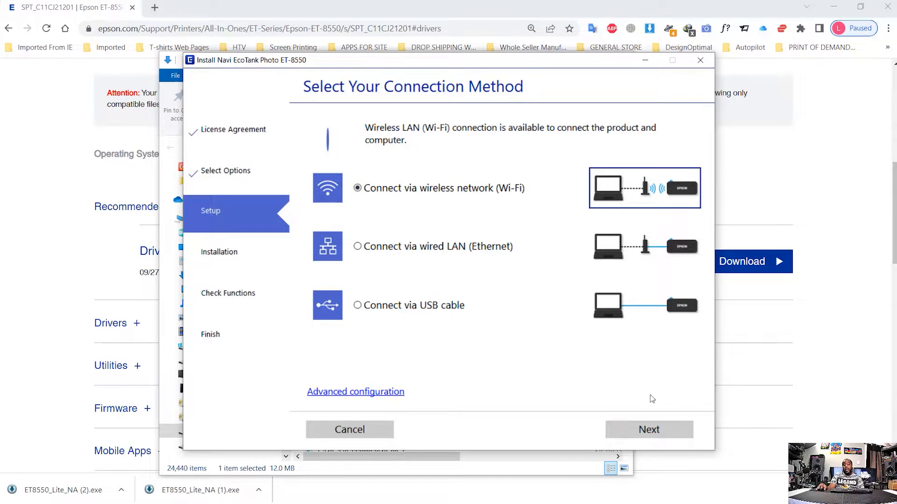
Step: Change the connection method to USB cable and continue to the software selection
left_click(358, 247)
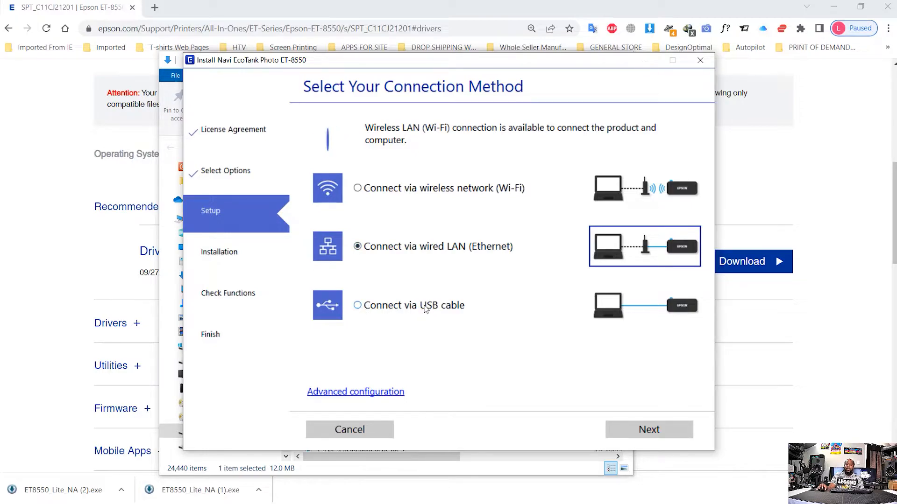
left_click(358, 307)
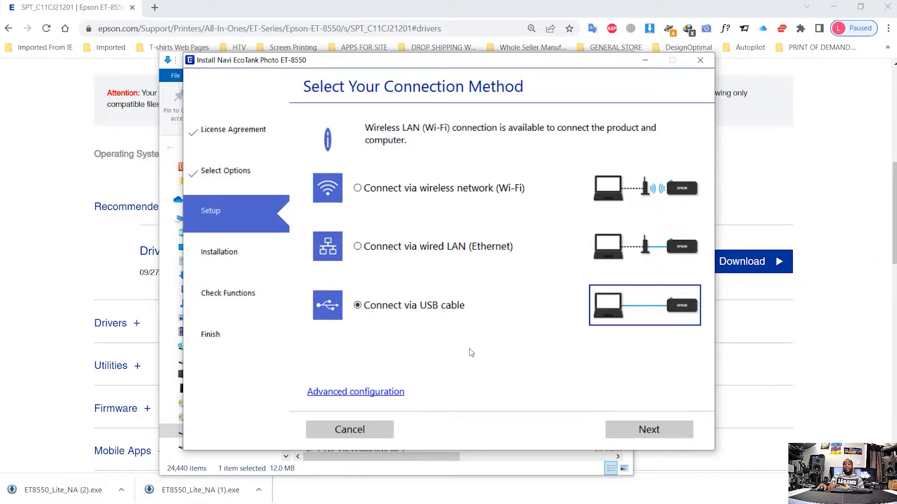
left_click(628, 433)
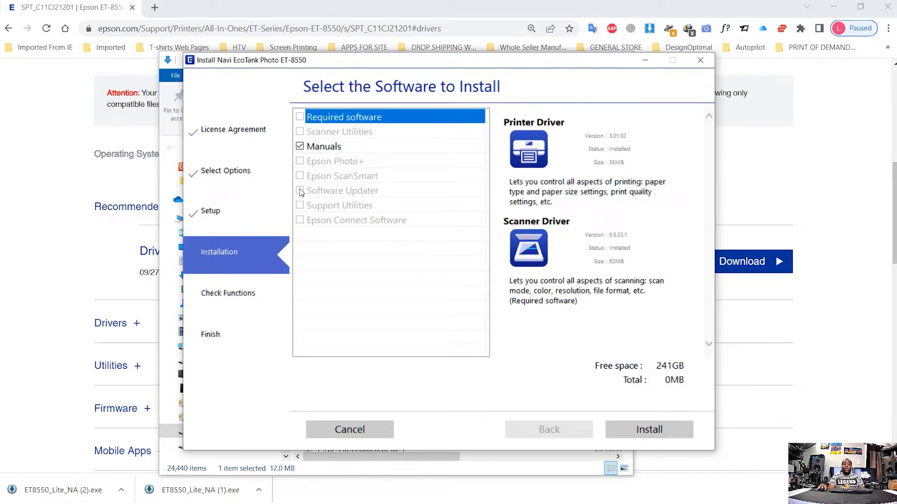
Step: View the Epson Connect Software details, exclude the manuals from the software to install, and continue
left_click(304, 223)
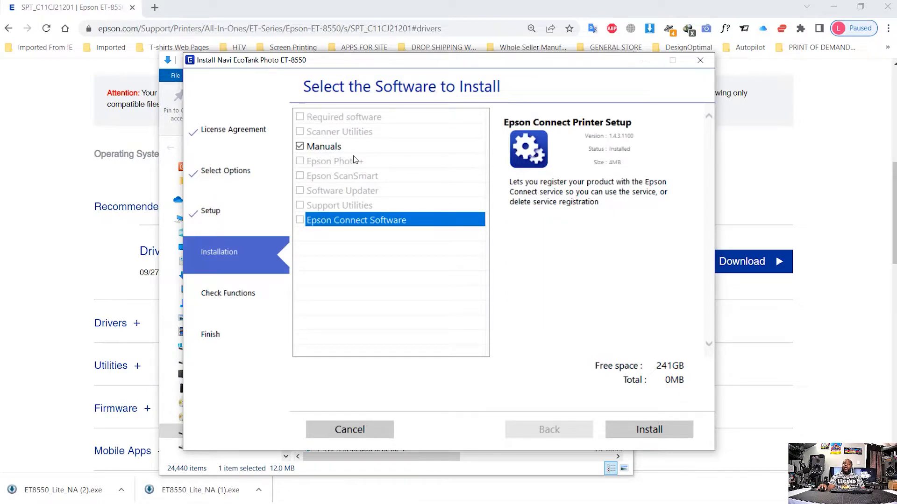
left_click(300, 147)
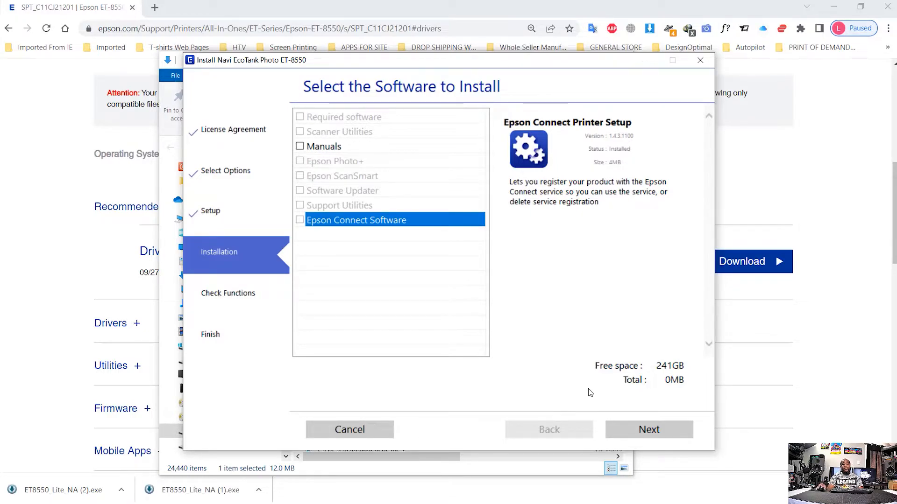
left_click(631, 432)
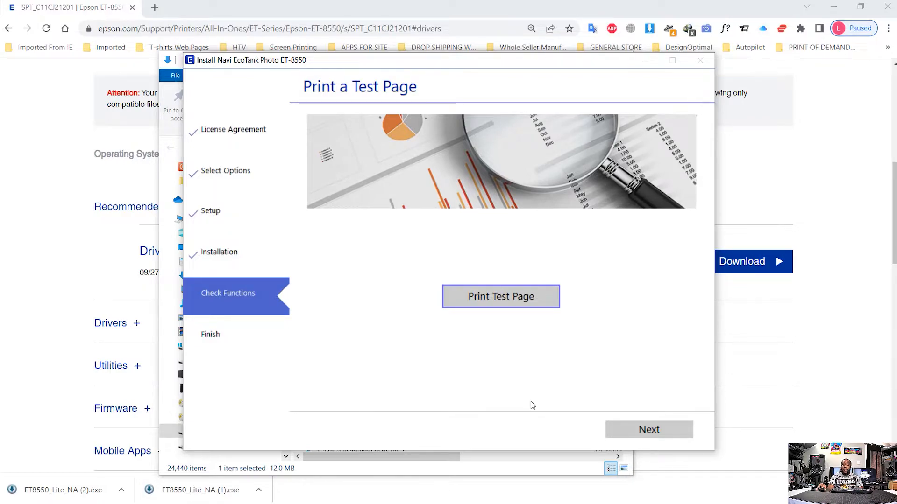
Step: Finish the printer setup, skipping the test page and product registration and keeping the extended service plan reminder
left_click(643, 431)
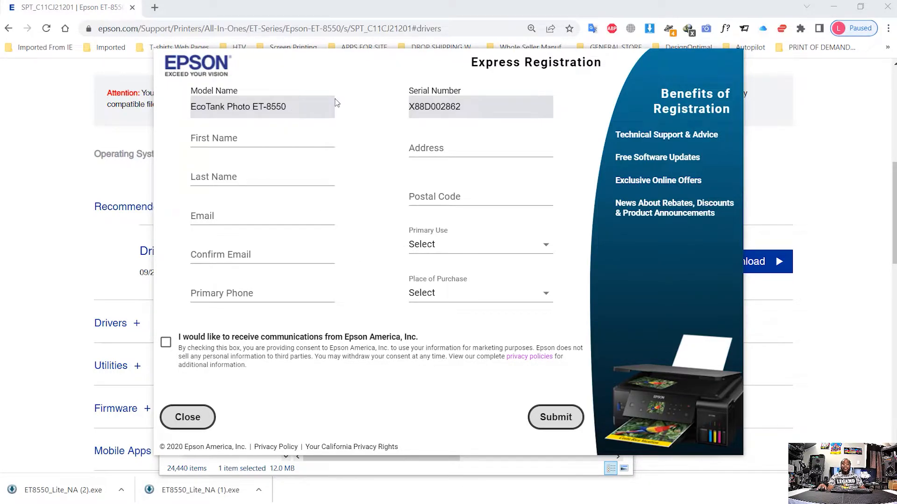
left_click(246, 138)
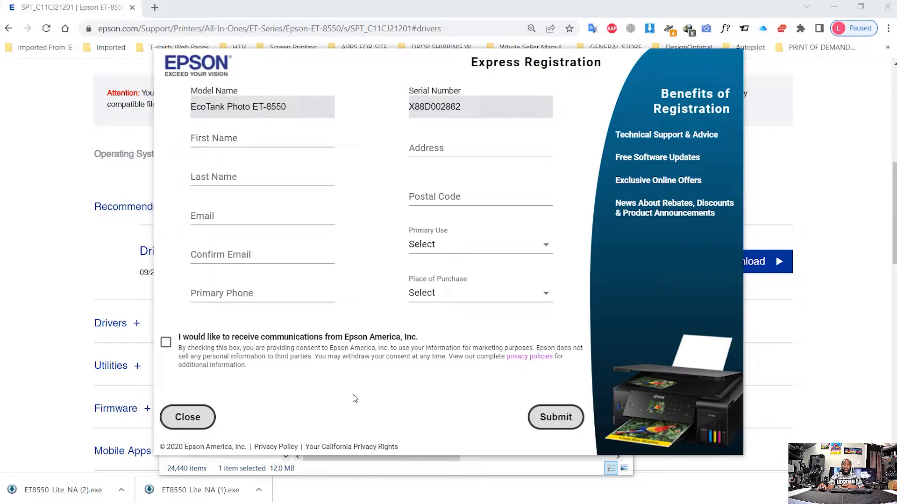
left_click(201, 423)
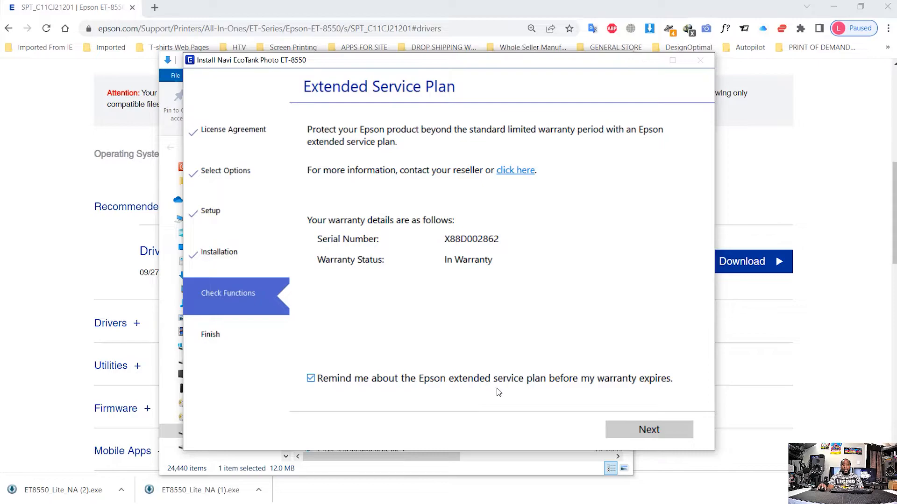
left_click(644, 431)
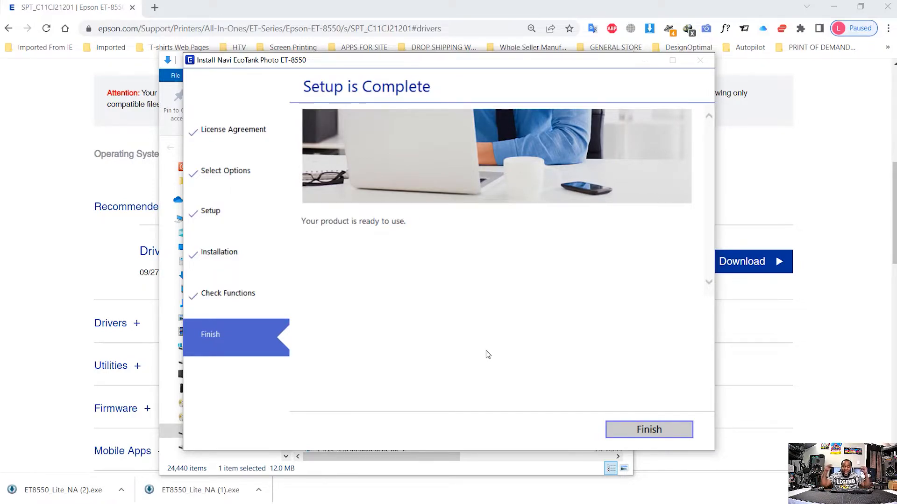
left_click(653, 428)
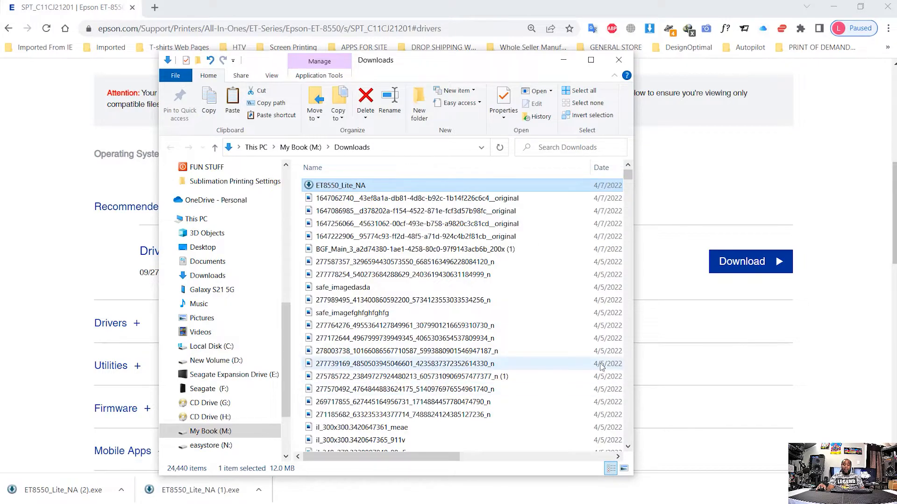
Step: Clear the Downloads folder and browser windows off the desktop and switch to Silhouette Studio
left_click(564, 61)
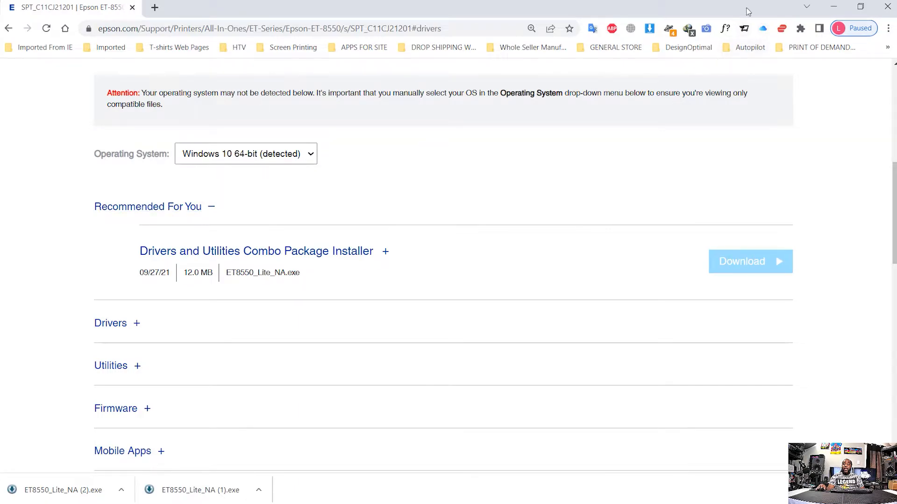
left_click(883, 7)
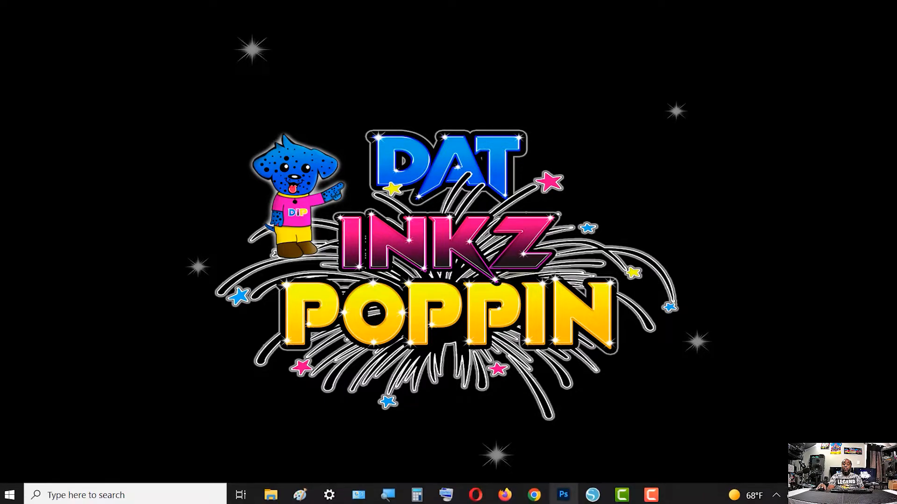
mouse_move(564, 495)
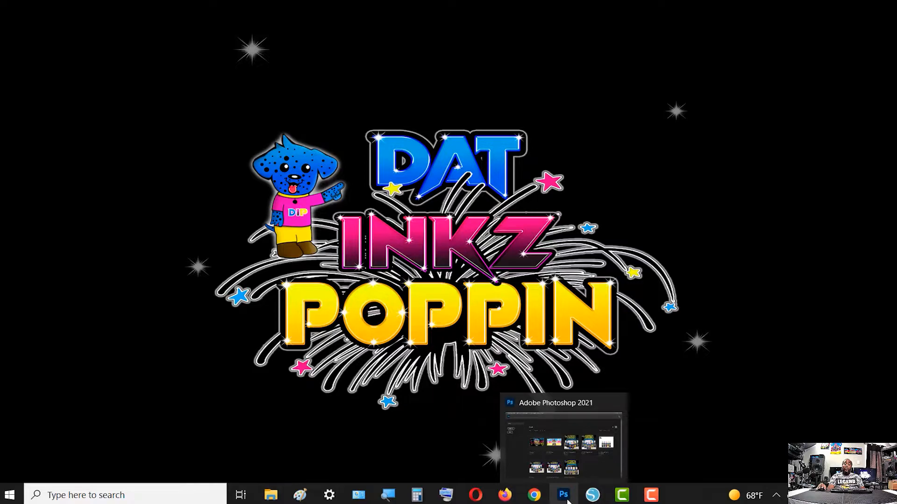
mouse_move(595, 500)
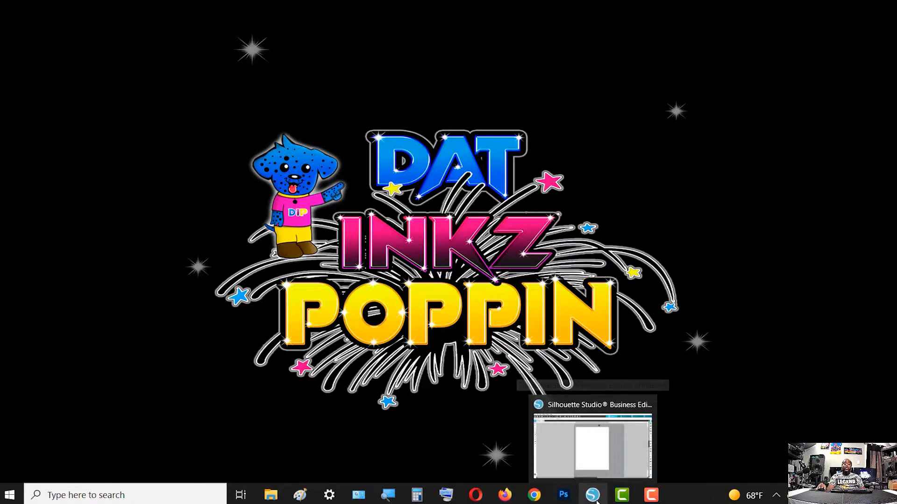
left_click(597, 500)
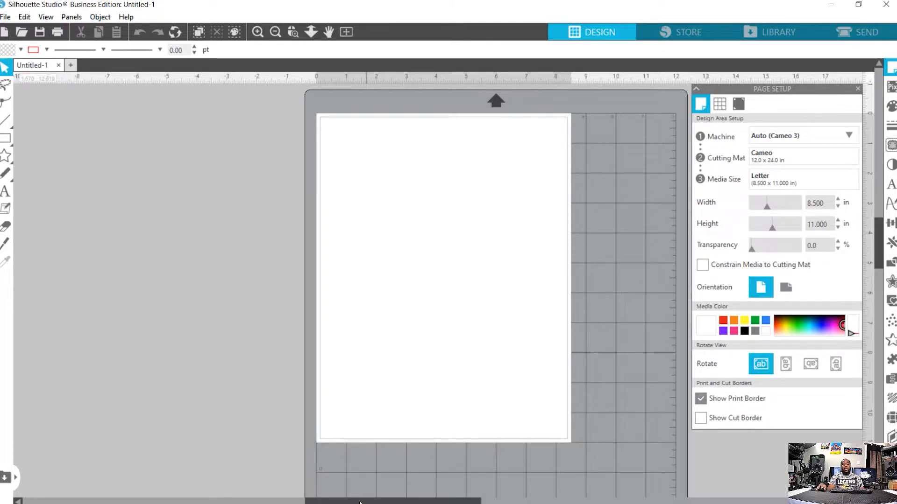
Step: Bring up the FINISHED PNG'S folder at its ink label images and move its window so the page stays accessible
key("super")
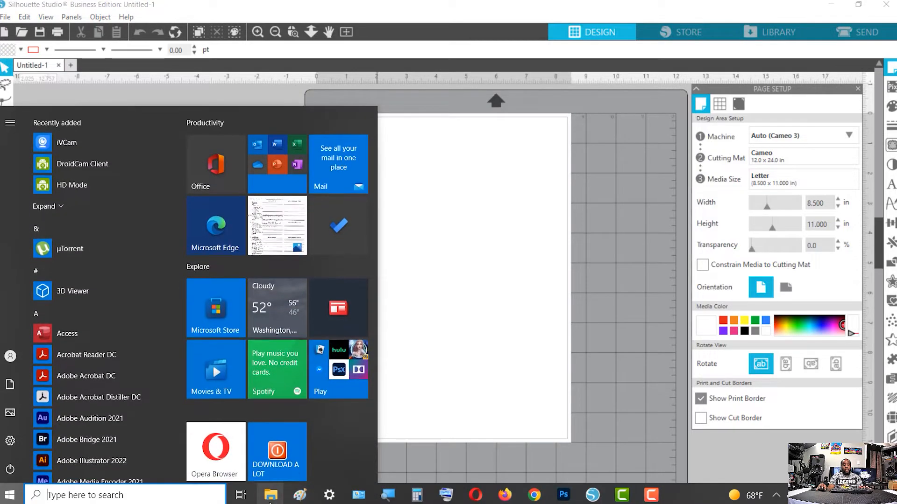
mouse_move(273, 499)
left_click(47, 444)
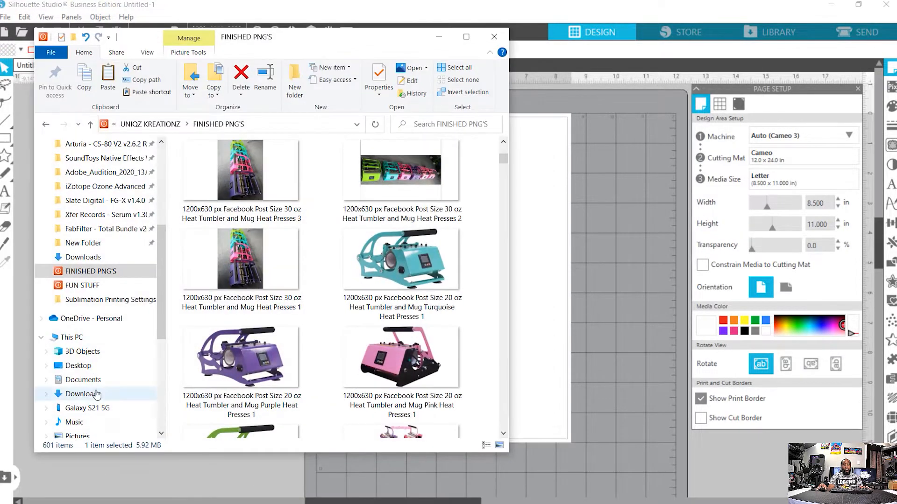
scroll(504, 147, "up", 2)
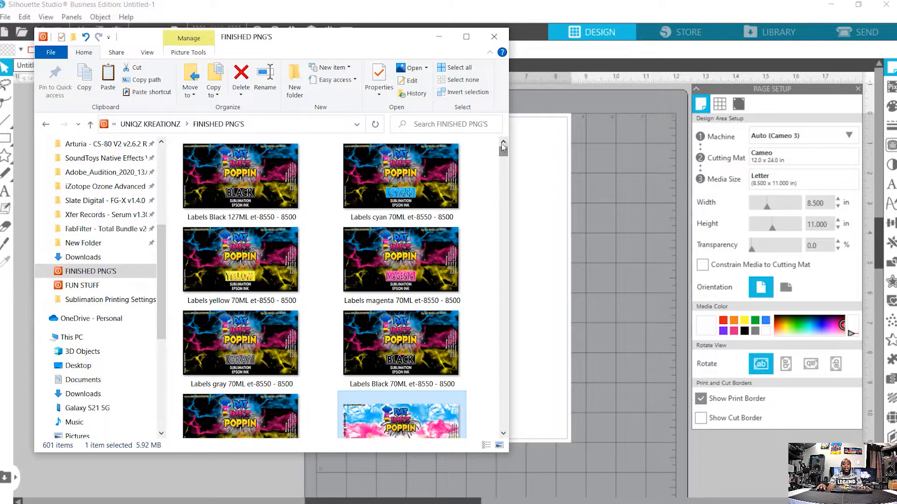
left_click_drag(367, 38, 250, 66)
Step: Add the Labels Black 127ML et-8550 - 8500 image and the Black DTF Ink label to the page, and minimize the folder window
left_click(114, 202)
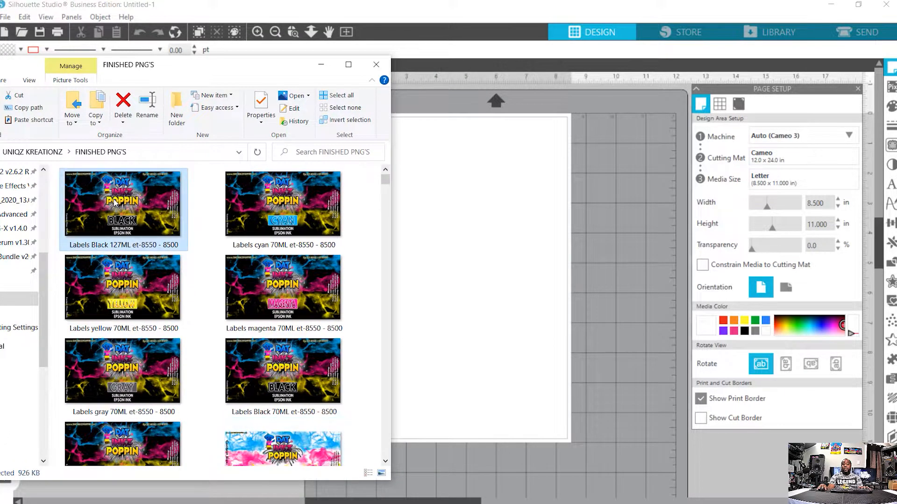
left_click_drag(115, 202, 493, 241)
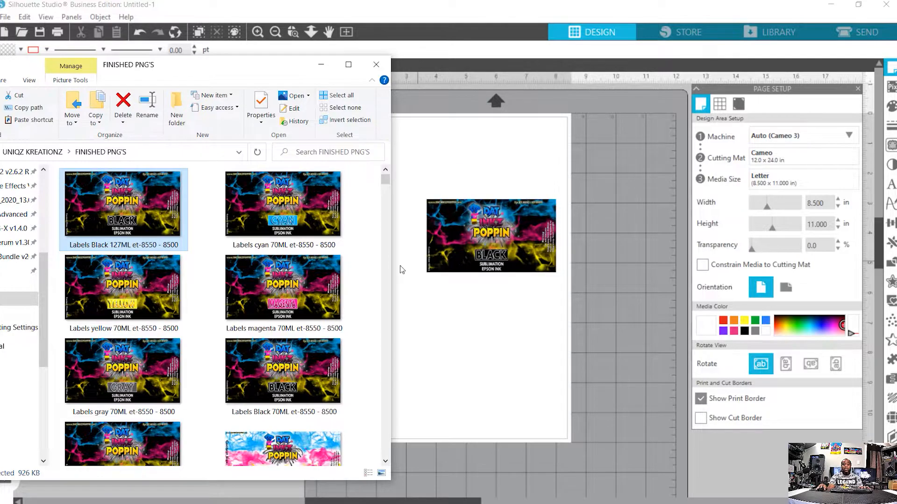
left_click_drag(263, 432, 447, 366)
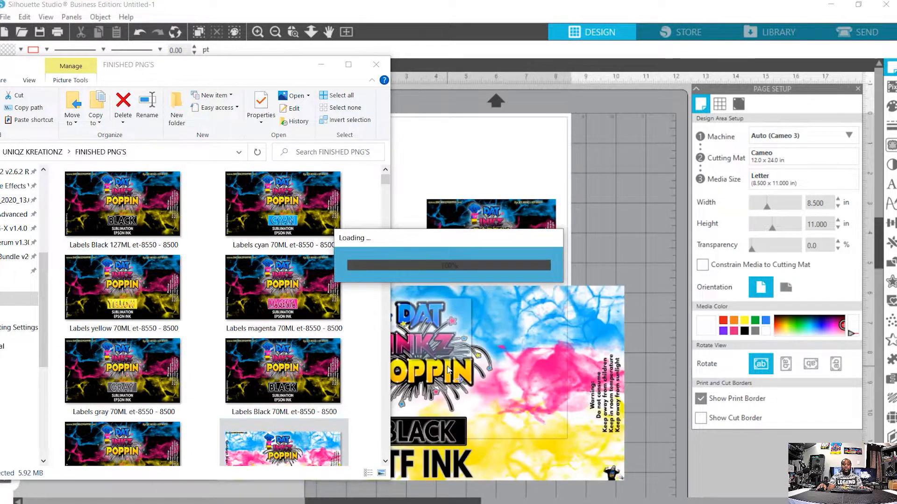
left_click(320, 65)
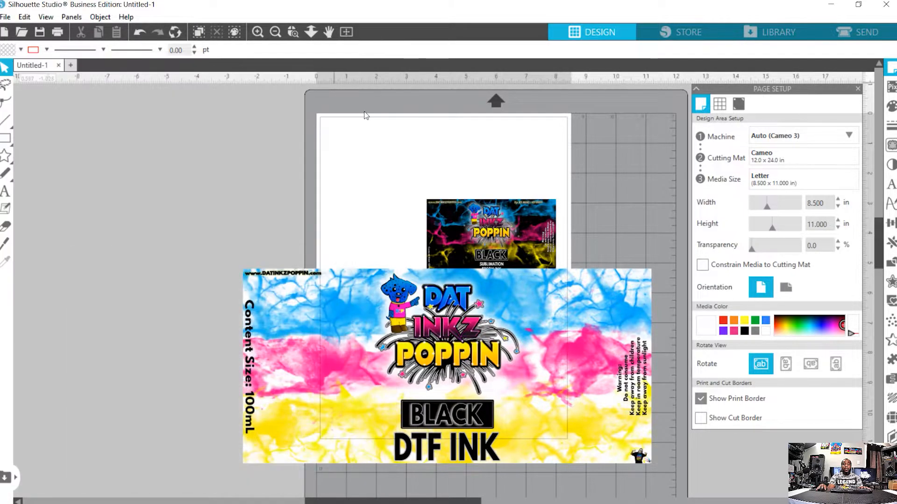
Step: Move the sublimation label near the page's upper edge and shrink the DTF Ink label below it to about 6.6 by 3.2 in
left_click_drag(498, 245, 444, 178)
left_click_drag(467, 328, 463, 290)
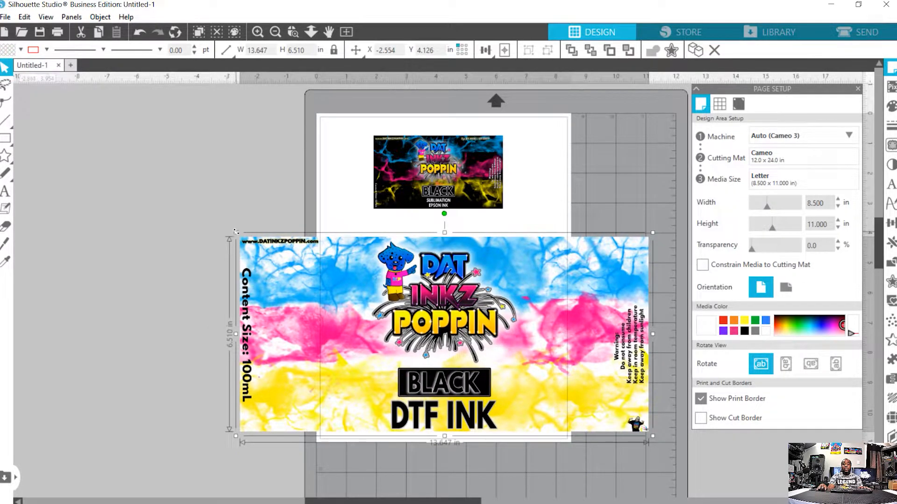
left_click_drag(236, 231, 403, 312)
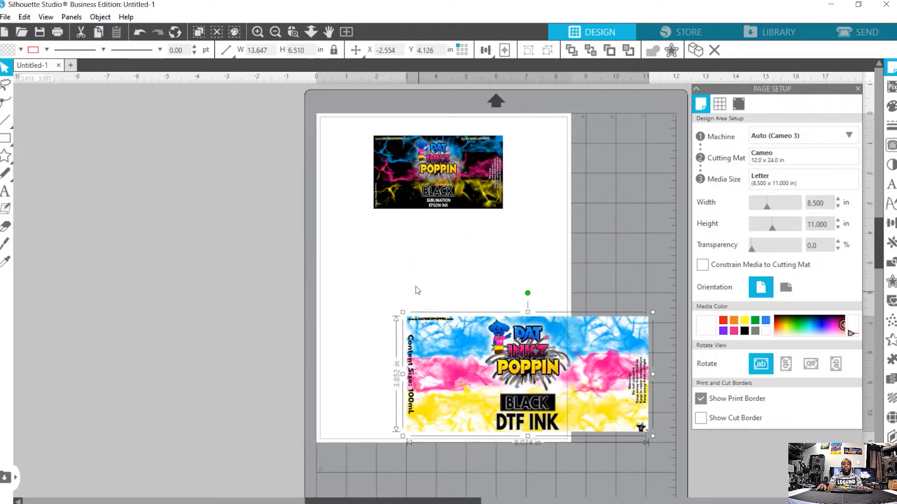
left_click_drag(480, 331, 405, 273)
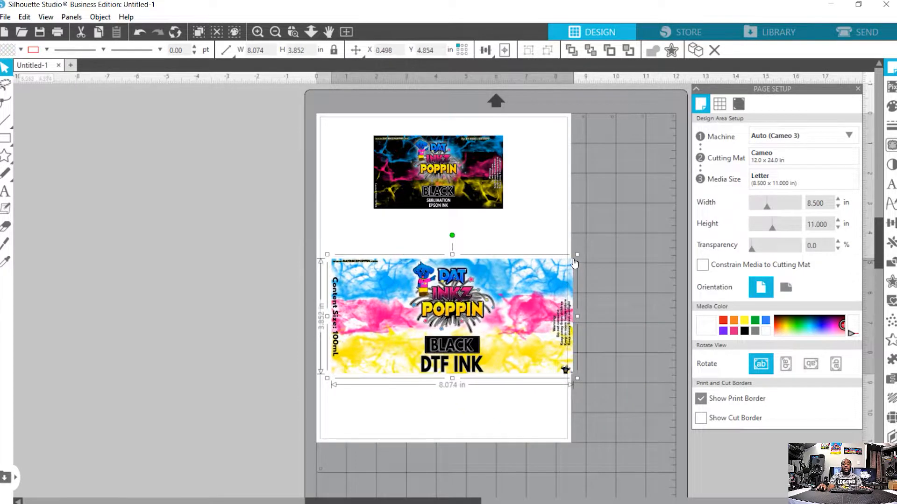
left_click_drag(576, 253, 533, 275)
left_click_drag(454, 323, 472, 299)
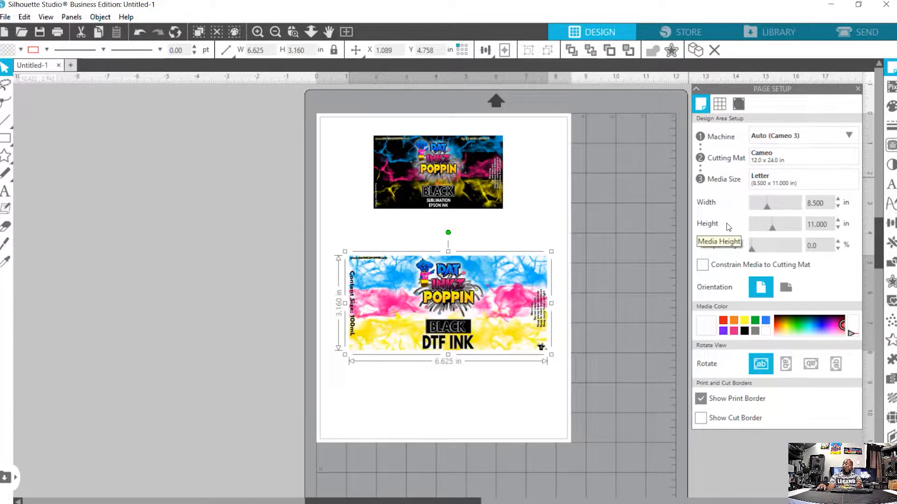
Step: Set the page width to 8.5 in and the page height to 11 in
left_click(819, 204)
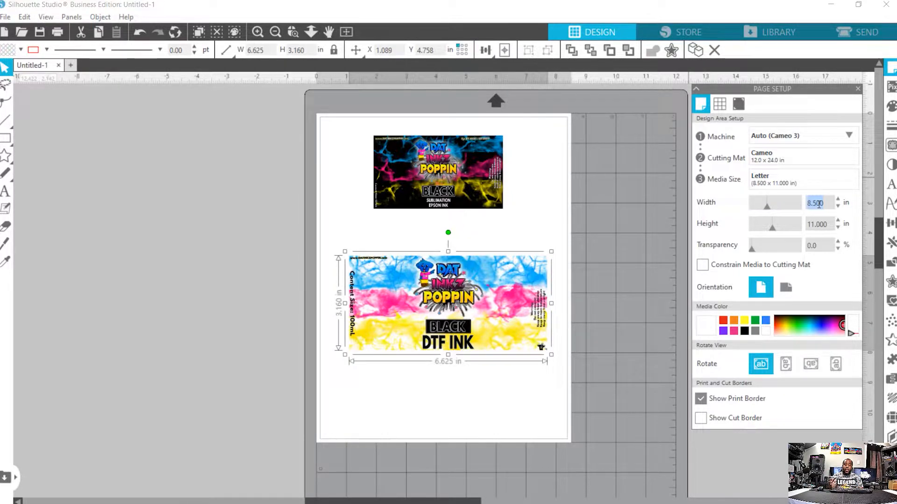
type("8.5")
key("Return")
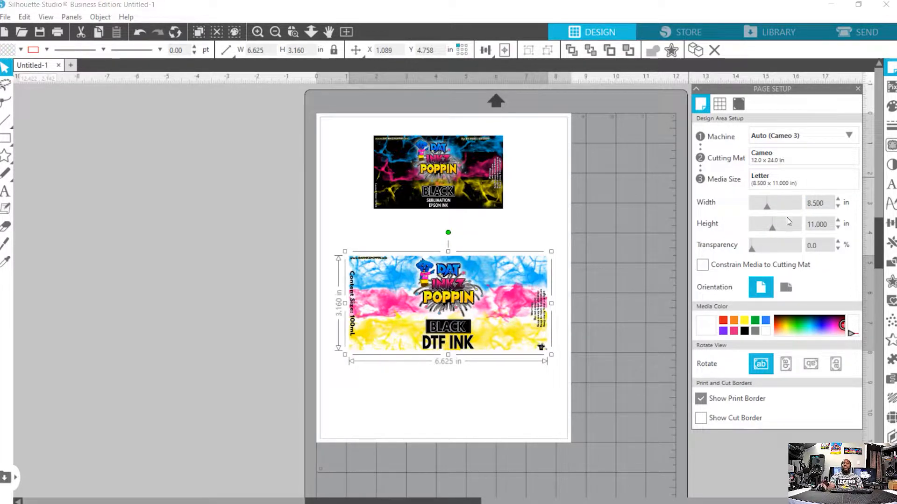
double_click(820, 224)
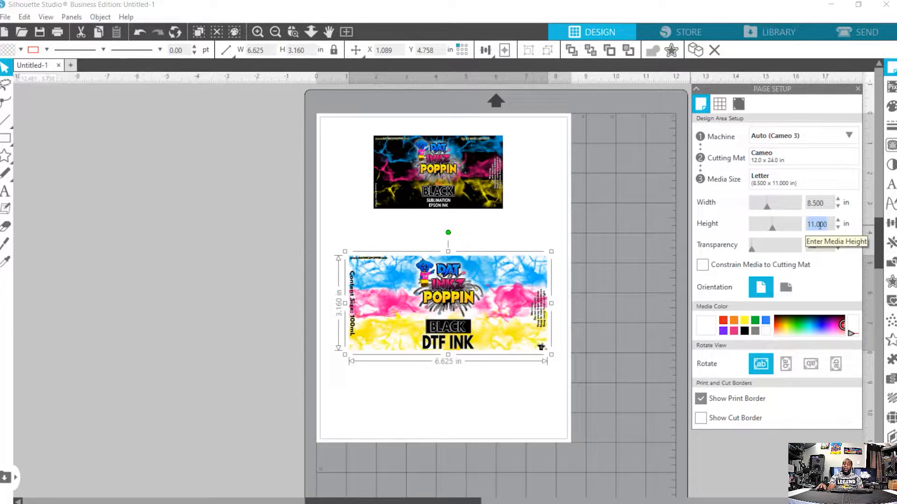
type("11")
key("Return")
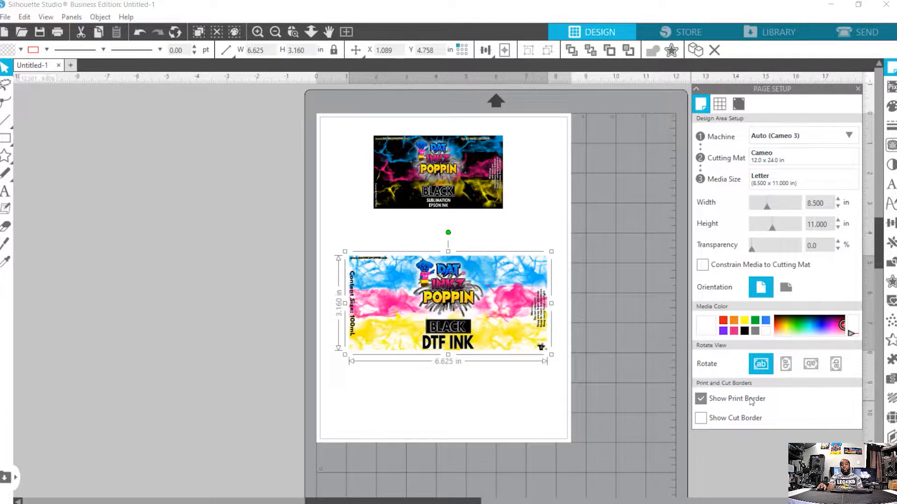
Step: Hide and reshow the print border, and move the sublimation label across the page's left edge and back inside the border
left_click(706, 404)
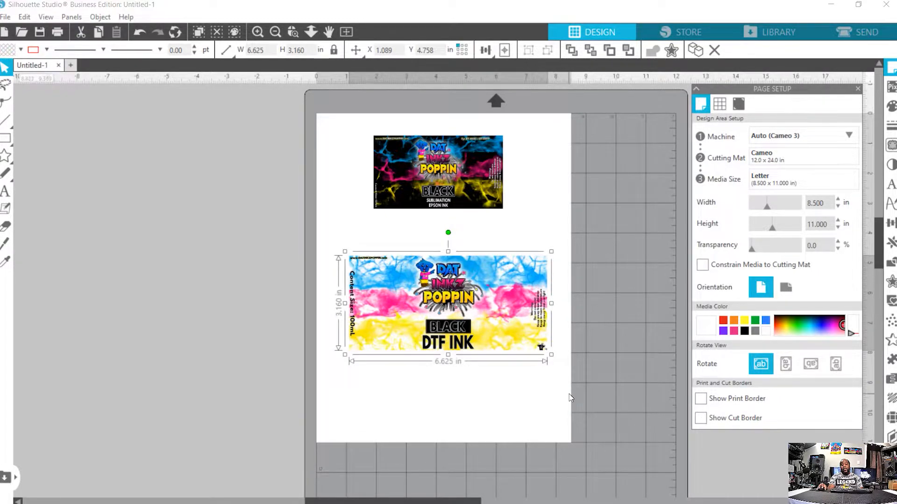
left_click(702, 400)
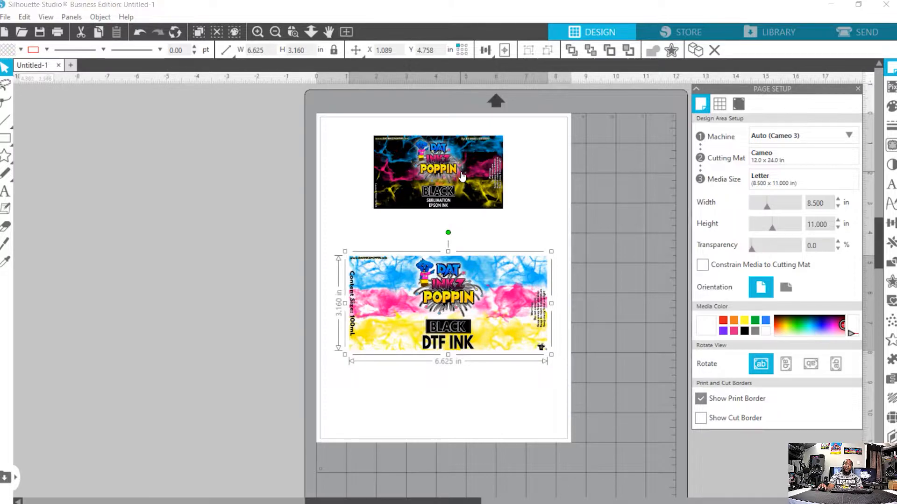
left_click_drag(441, 178, 314, 189)
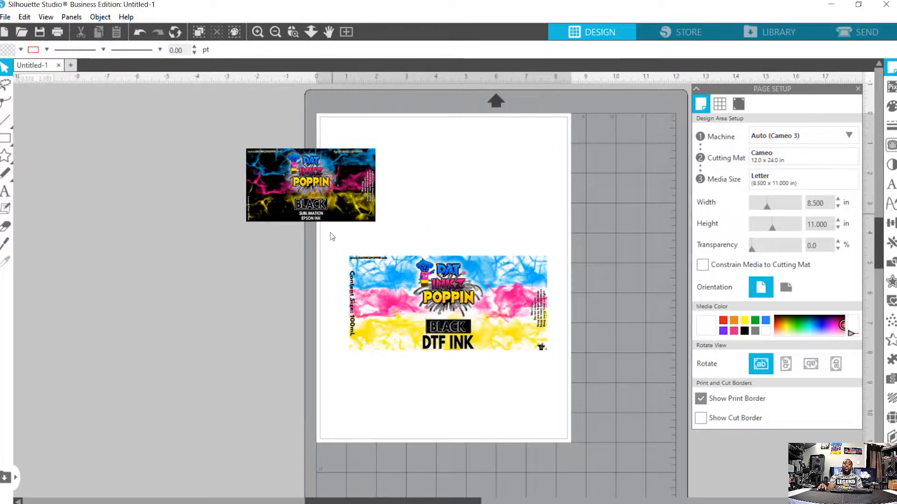
left_click_drag(298, 175, 467, 170)
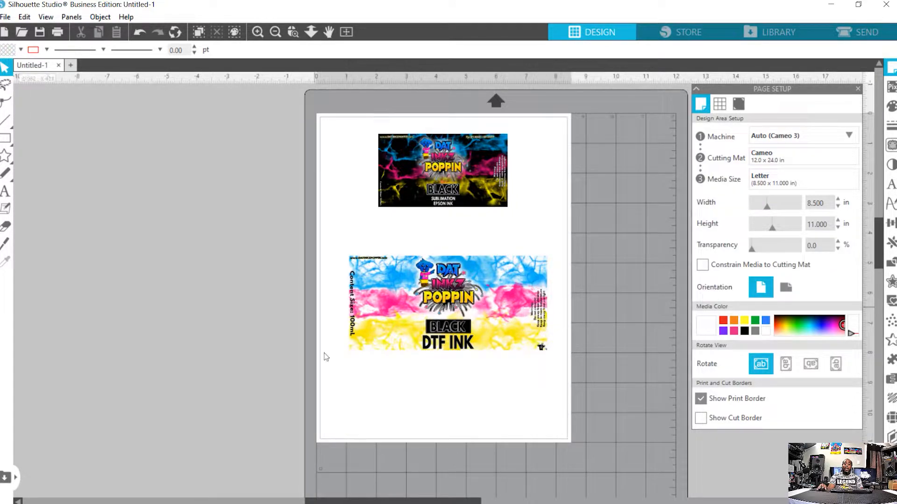
Step: Nudge the sublimation label upward, place the DTF Ink label close beneath it, and open the print preview
mouse_move(460, 310)
left_mouse_down()
mouse_move(276, 308)
mouse_move(52, 281)
mouse_move(464, 313)
mouse_move(459, 262)
left_mouse_up()
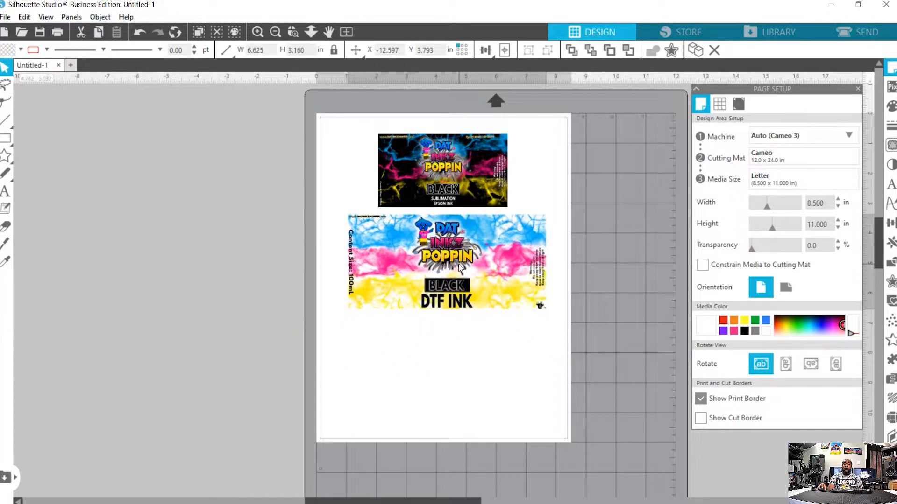
left_click_drag(463, 176, 467, 169)
left_click_drag(455, 251, 455, 242)
left_click(439, 304)
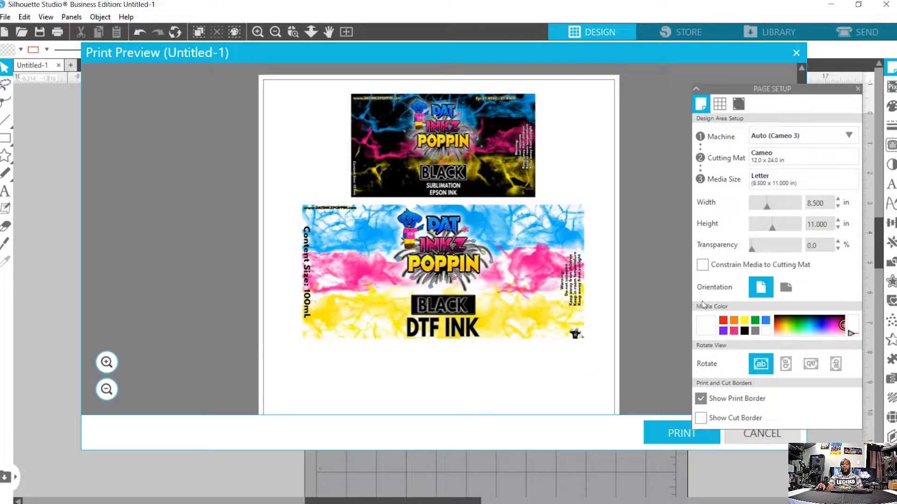
Step: Close the Page Setup panel overlapping the print preview and reposition the preview window
left_click_drag(652, 54, 613, 55)
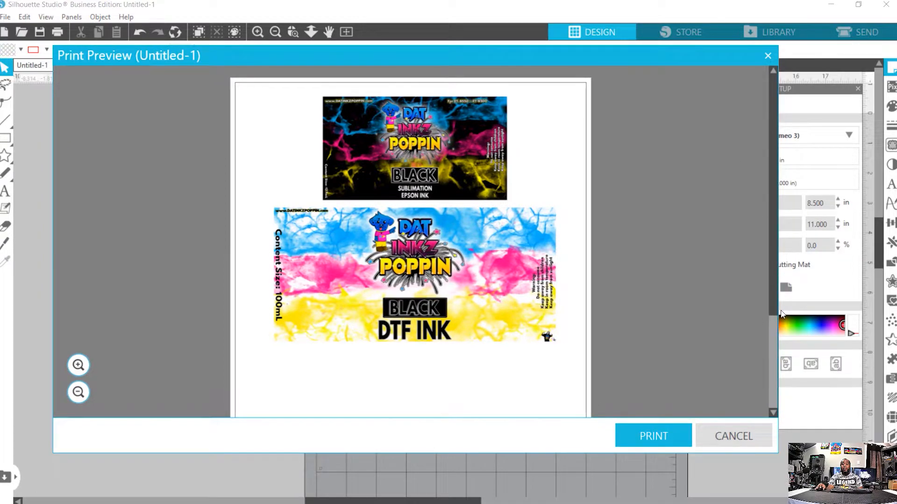
left_click(823, 104)
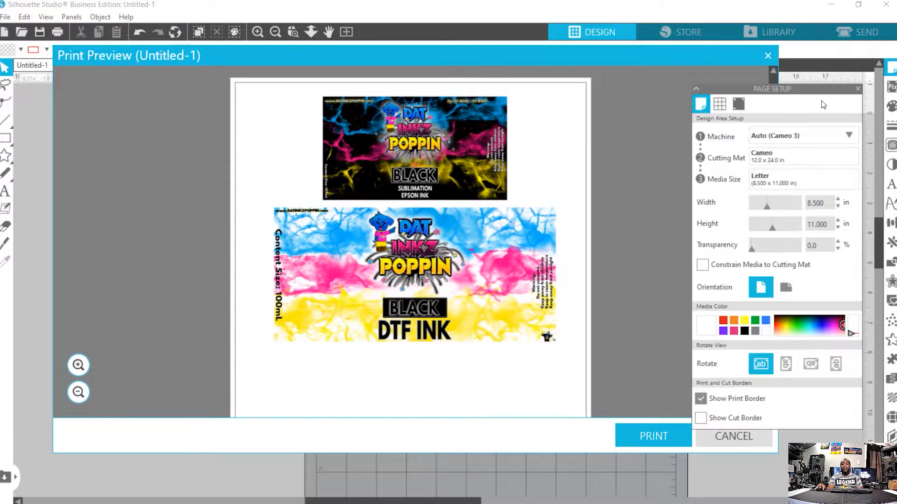
left_click(858, 90)
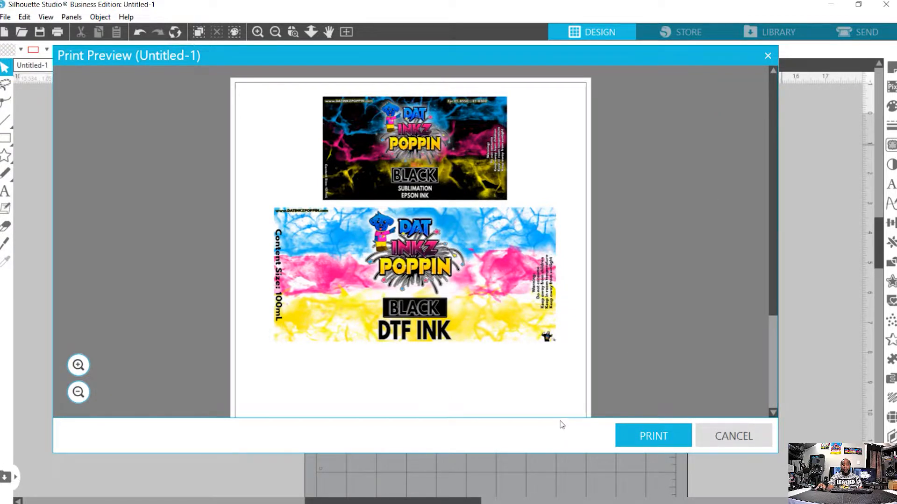
left_click_drag(532, 56, 572, 56)
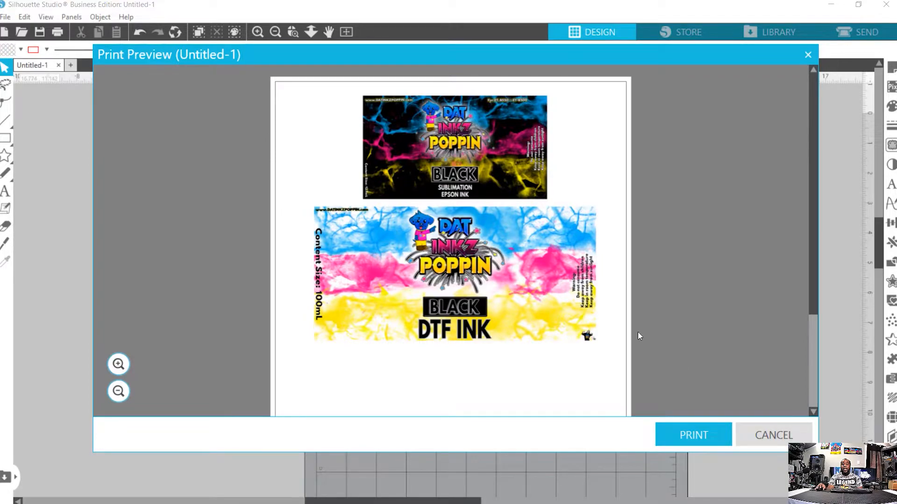
mouse_move(489, 59)
left_mouse_down()
mouse_move(483, 94)
mouse_move(494, 56)
mouse_move(357, 44)
mouse_move(498, 56)
left_mouse_up()
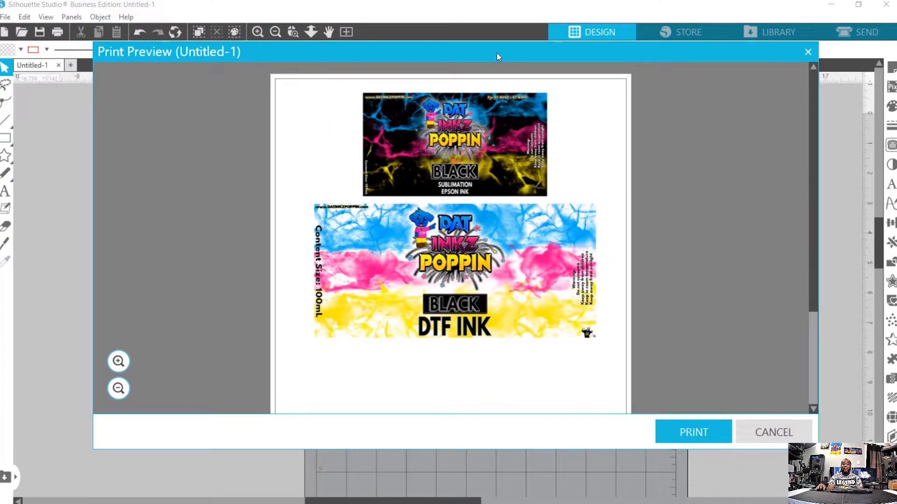
Step: Start printing from the preview, select the EPSON ET-8550 Series printer, and open its printing preferences
left_click(693, 430)
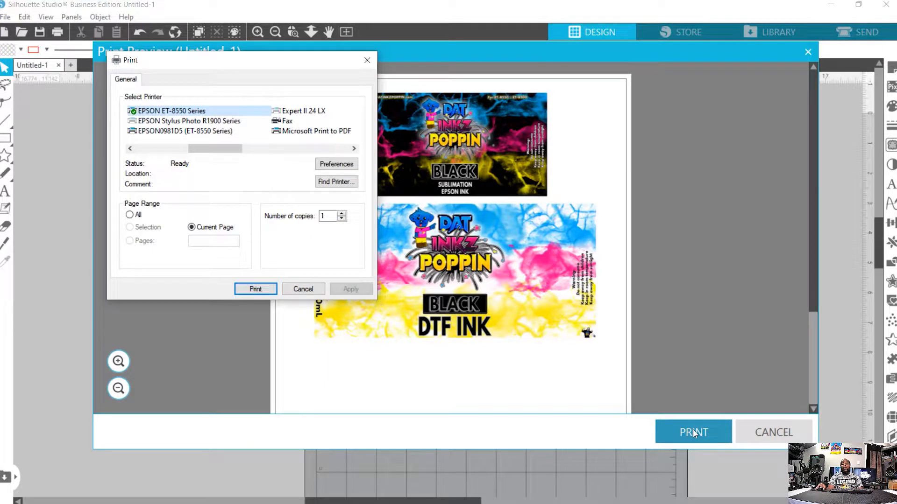
left_click_drag(285, 62, 517, 83)
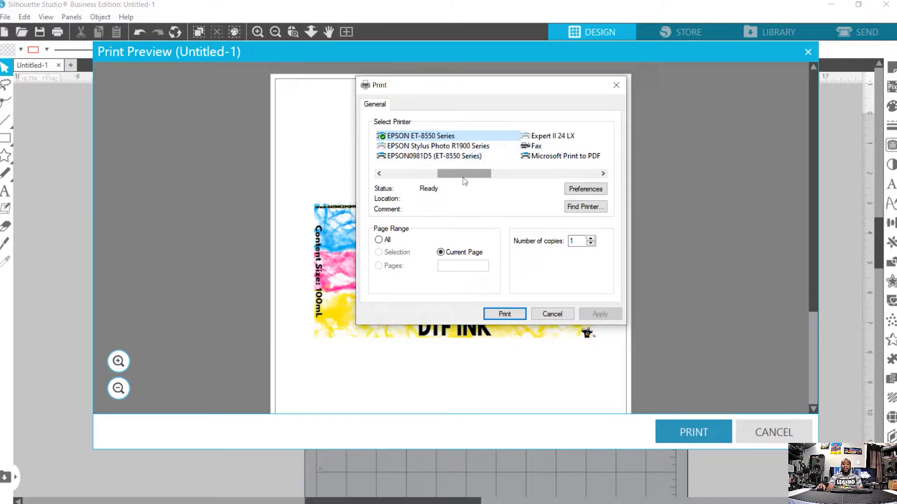
mouse_move(463, 177)
left_mouse_down()
mouse_move(405, 176)
mouse_move(460, 173)
left_mouse_up()
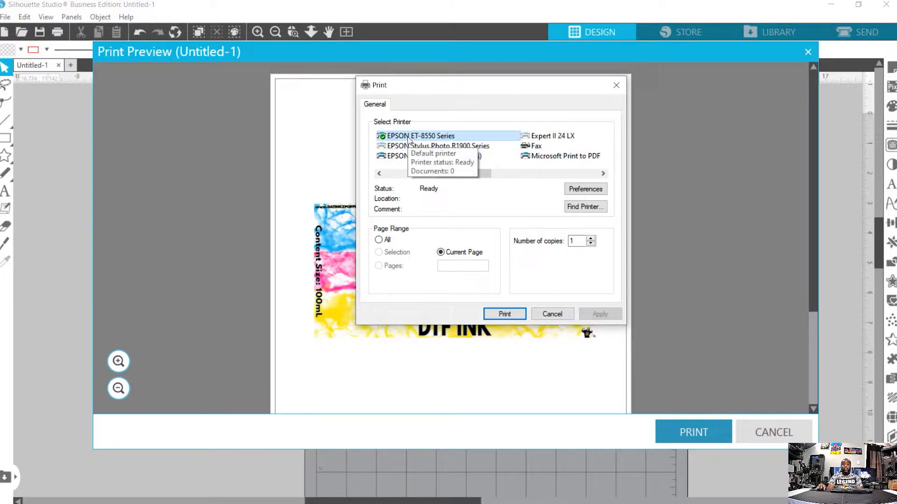
left_click(408, 136)
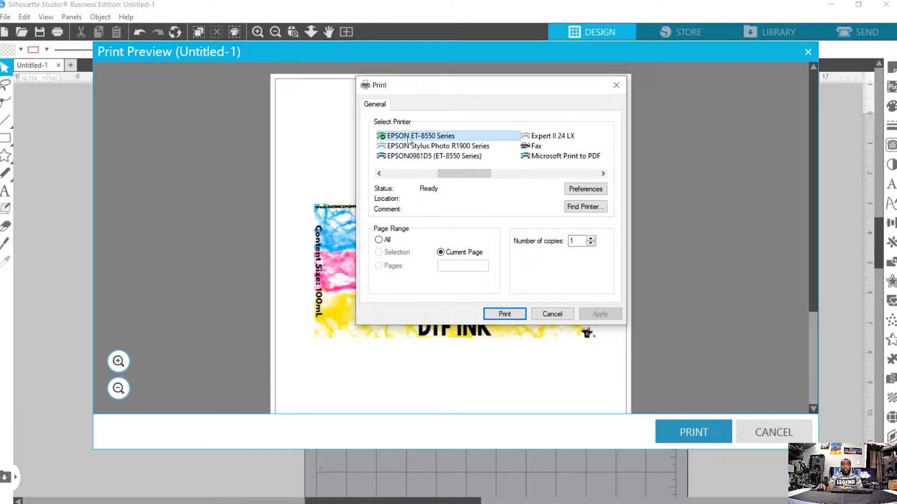
left_click(414, 146)
left_click(419, 136)
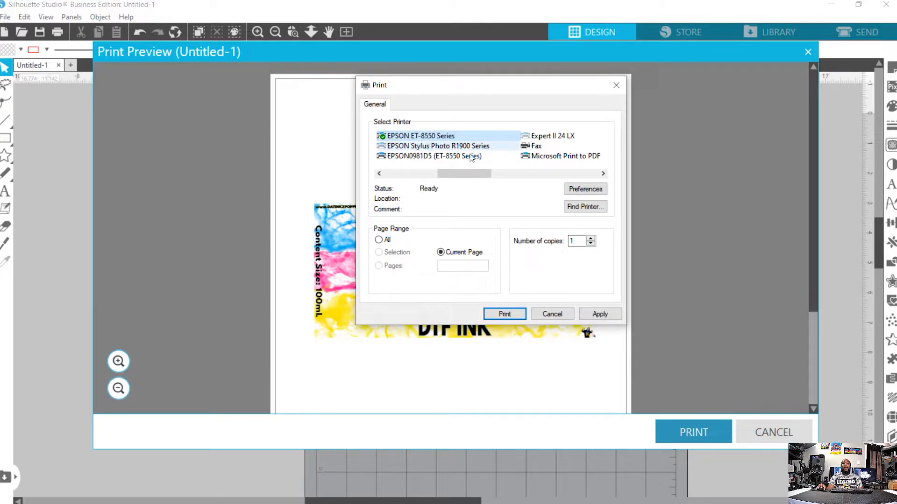
left_click(581, 192)
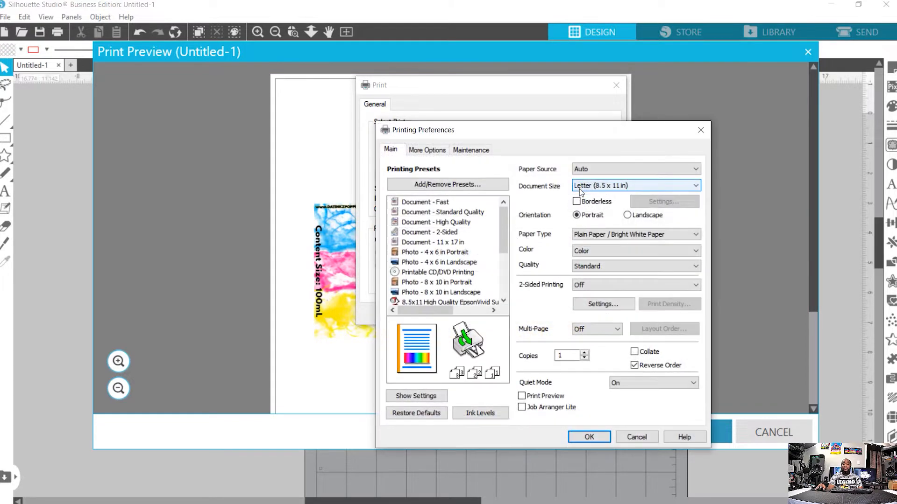
Step: Look at the More Options and Maintenance sections of the printing preferences and return to the Main settings
left_click_drag(553, 137, 497, 78)
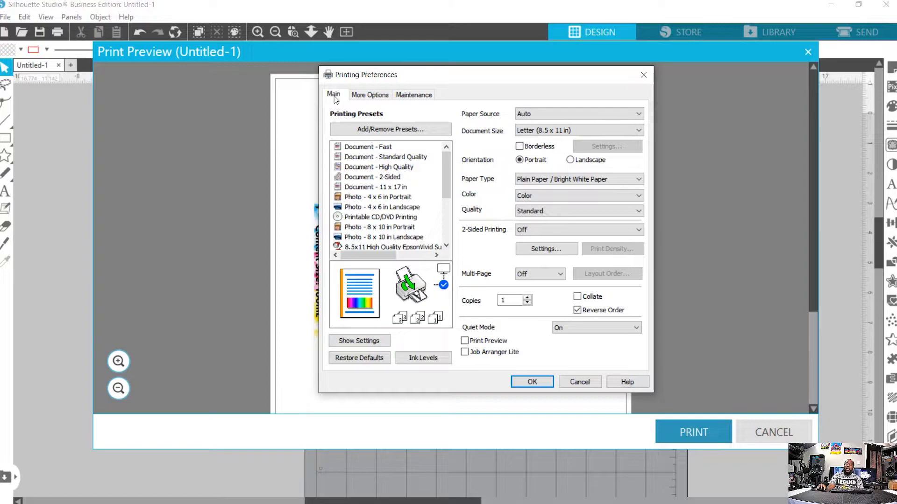
left_click(357, 95)
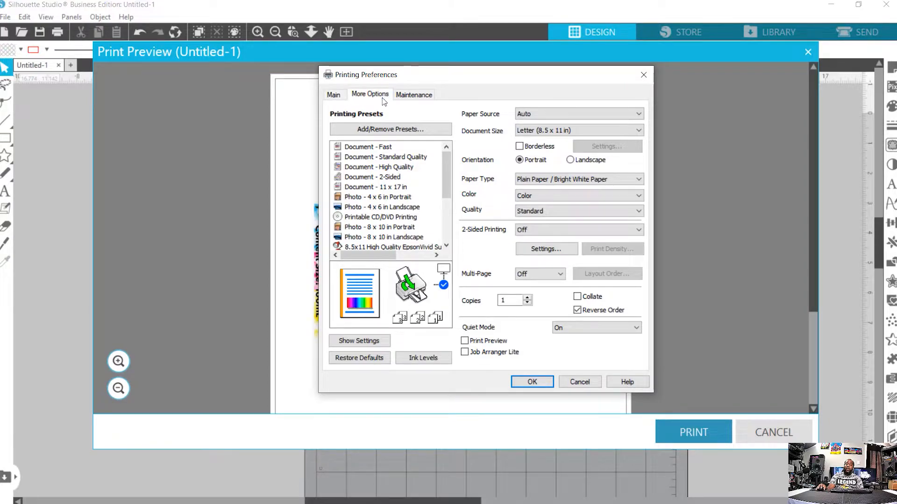
left_click(333, 96)
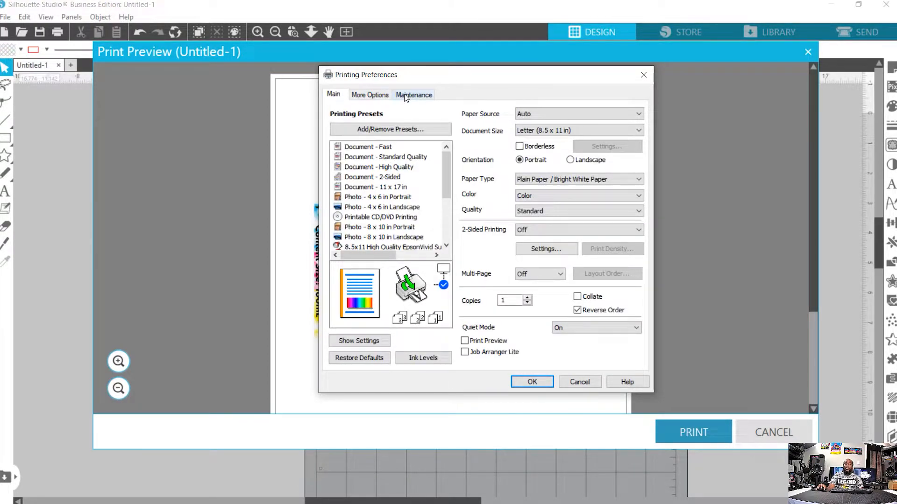
left_click(407, 96)
left_click(339, 100)
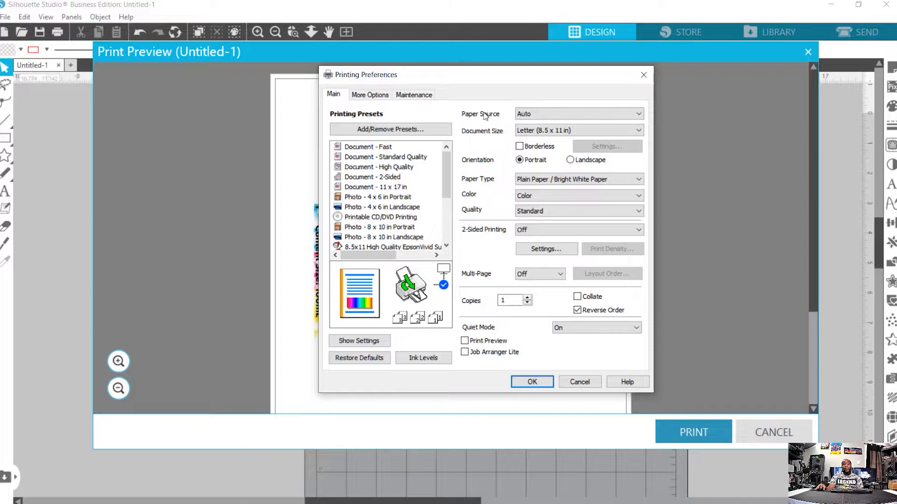
Step: Set the paper source to Cassette 2 and the document size to borderless Letter (8.5 x 11 in), accepting the borderless notice
left_click(528, 114)
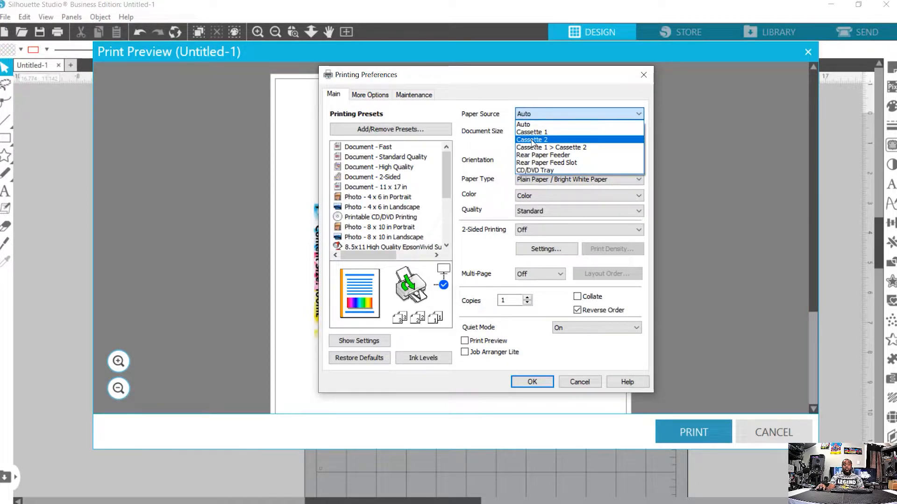
left_click(532, 141)
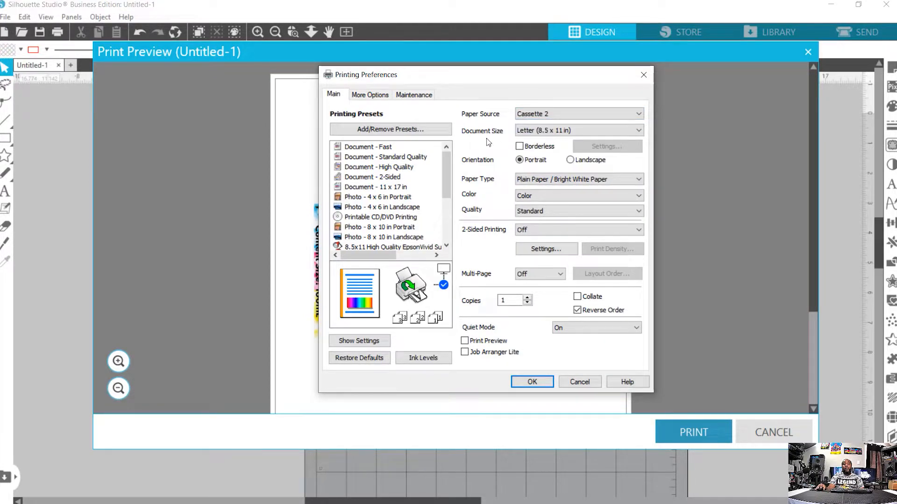
left_click(545, 132)
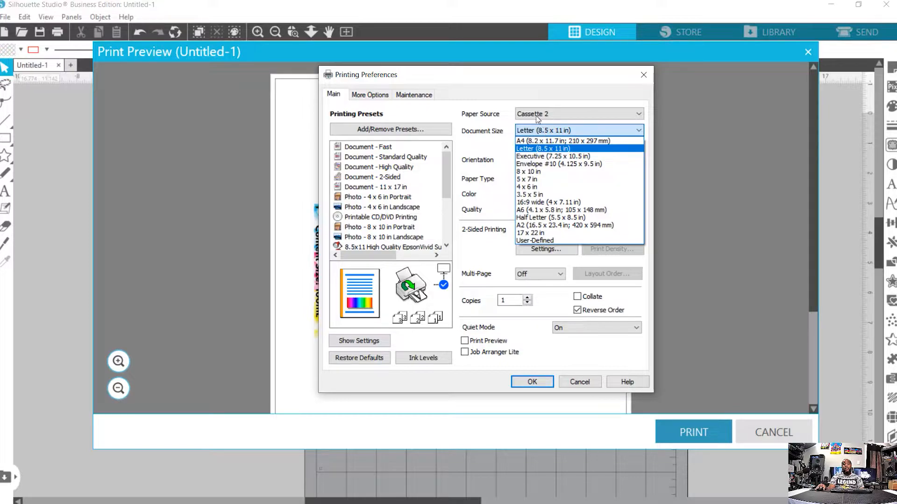
left_click(535, 149)
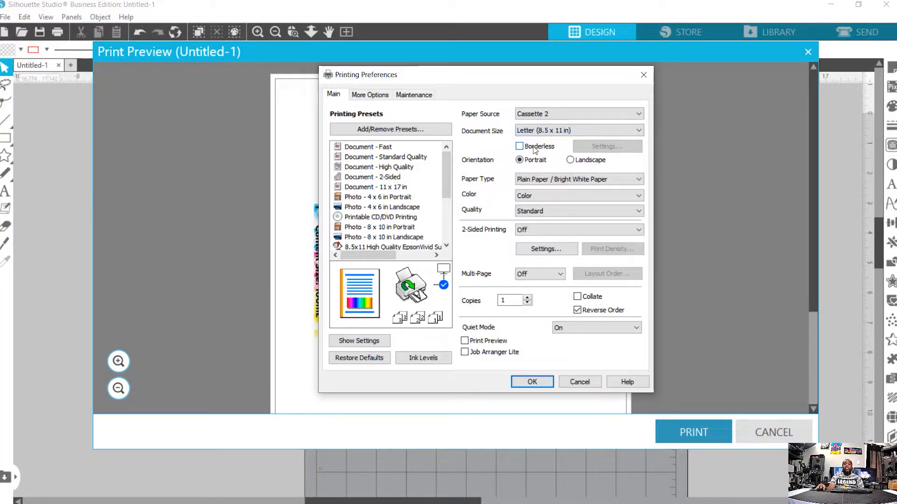
left_click(519, 146)
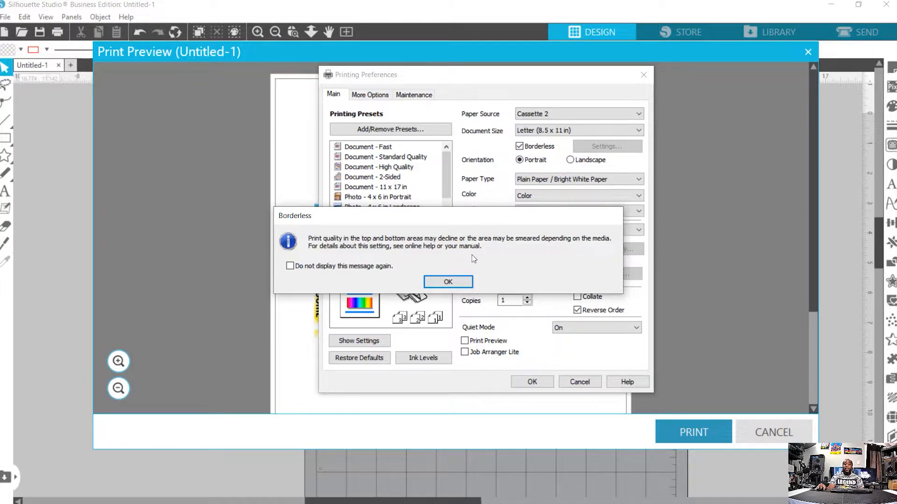
left_click(448, 282)
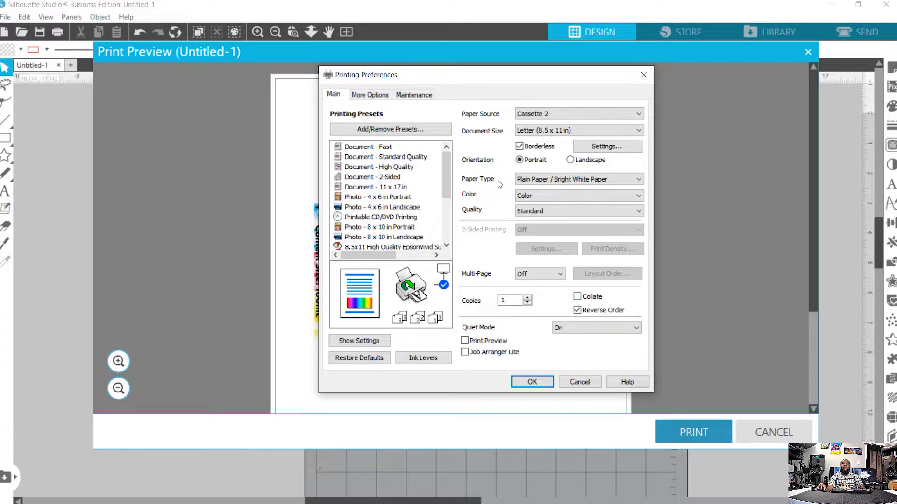
Step: Choose Plain Paper / Bright White Paper as the paper type and set the print quality to Best
left_click(535, 181)
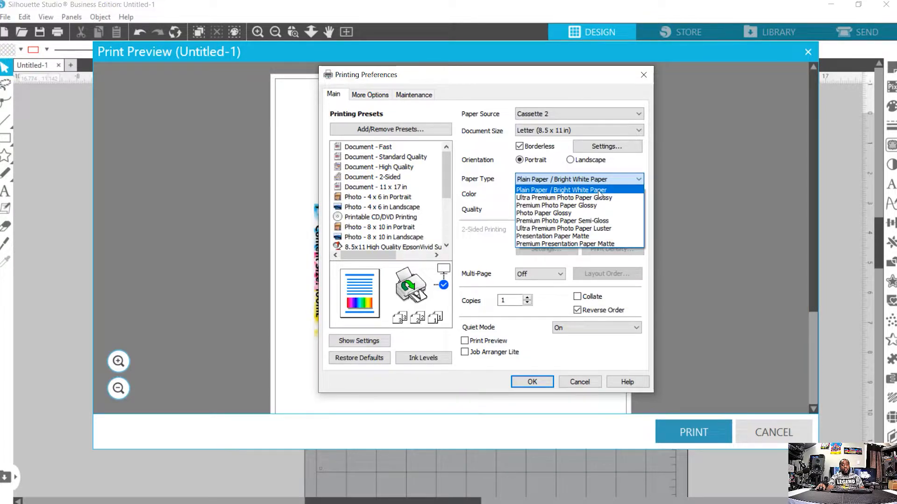
left_click(600, 192)
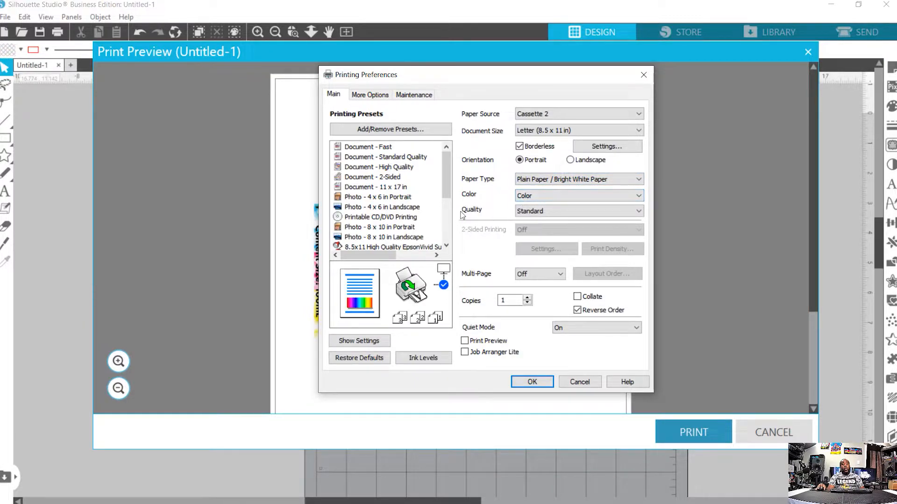
left_click(536, 211)
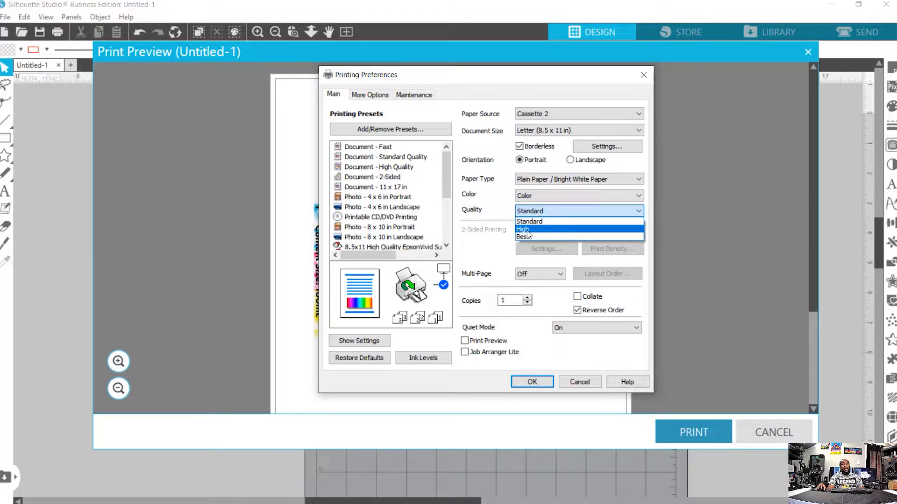
left_click(526, 237)
left_click(533, 209)
left_click(528, 240)
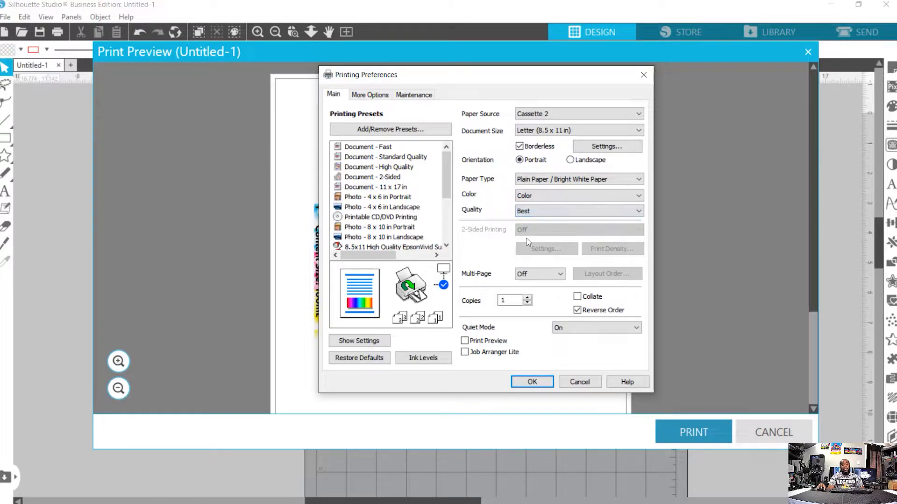
left_click(530, 211)
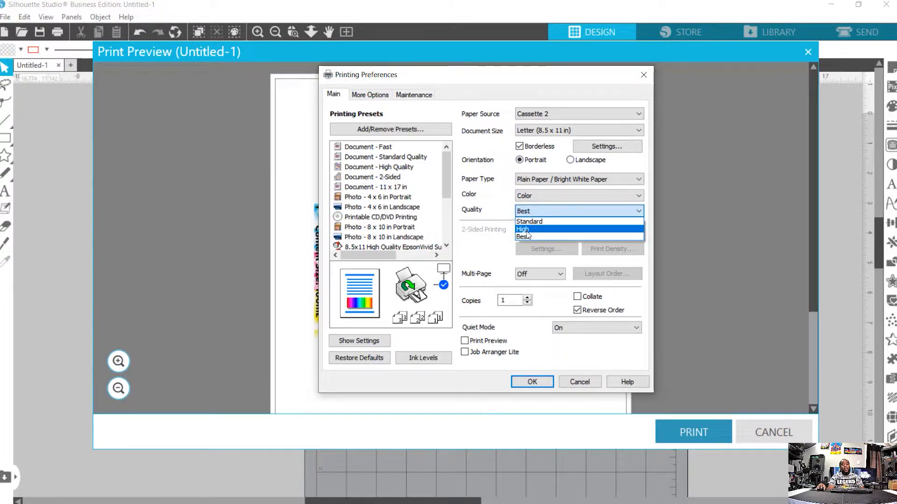
left_click(503, 210)
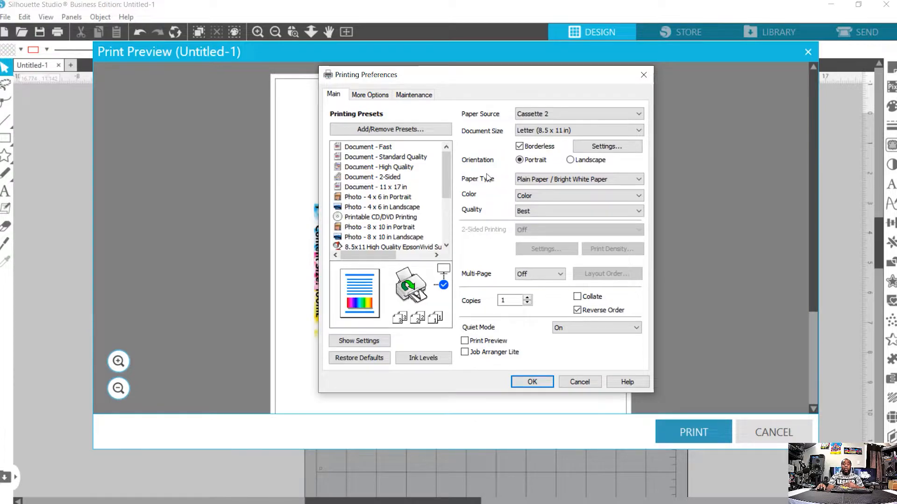
Step: Set the paper type to Premium Presentation Paper Matte and the print quality to High
left_click(538, 182)
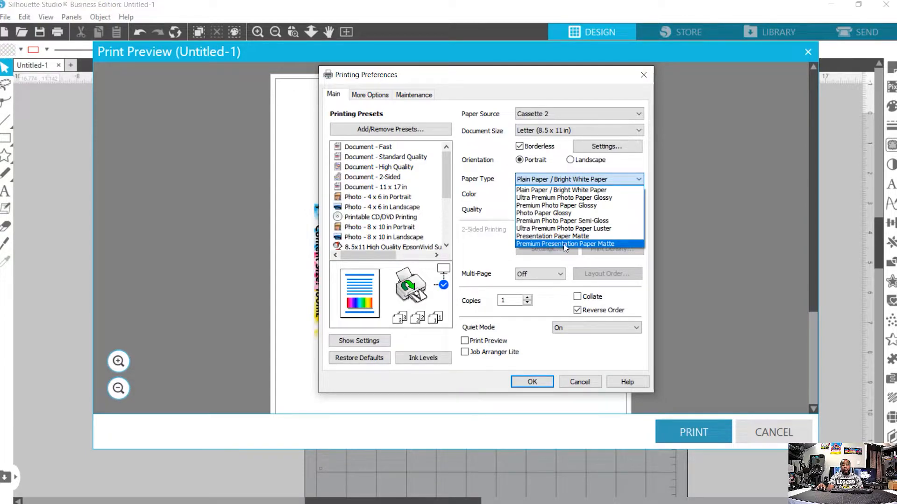
left_click(600, 244)
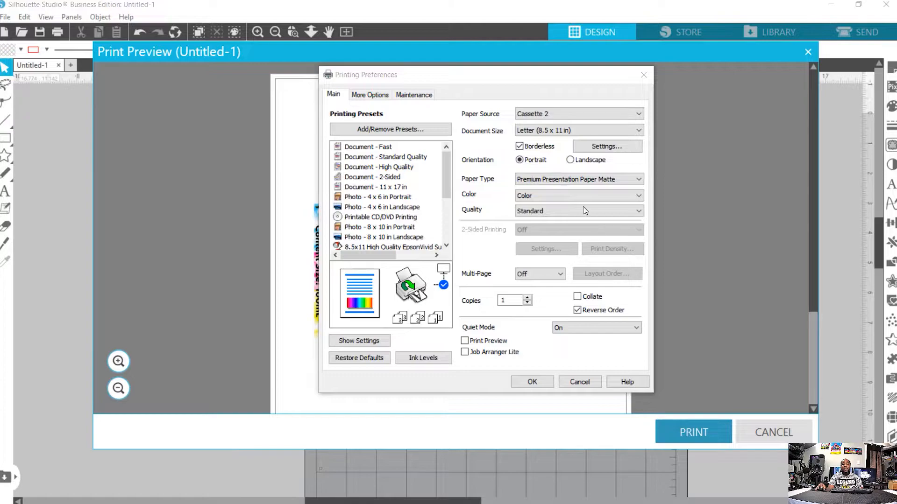
left_click(532, 211)
left_click(523, 230)
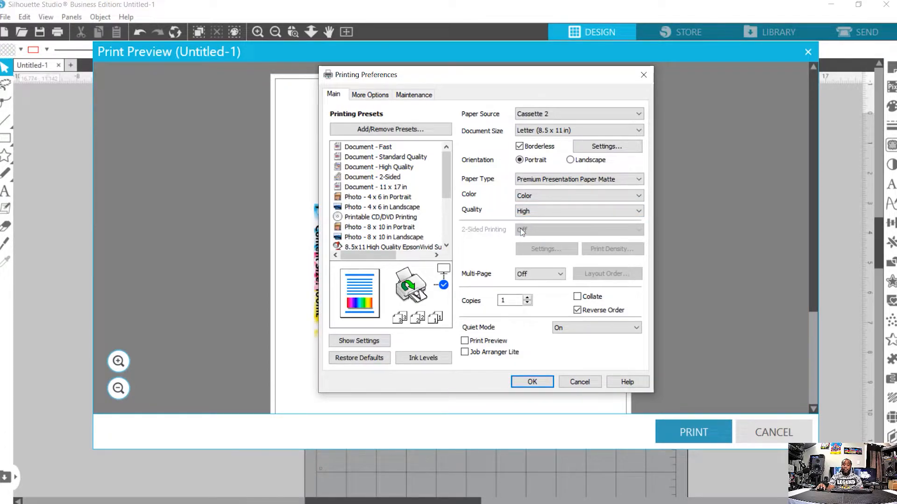
Step: Enable the printer driver's Print Preview option and choose On for Quiet Mode
left_click(465, 341)
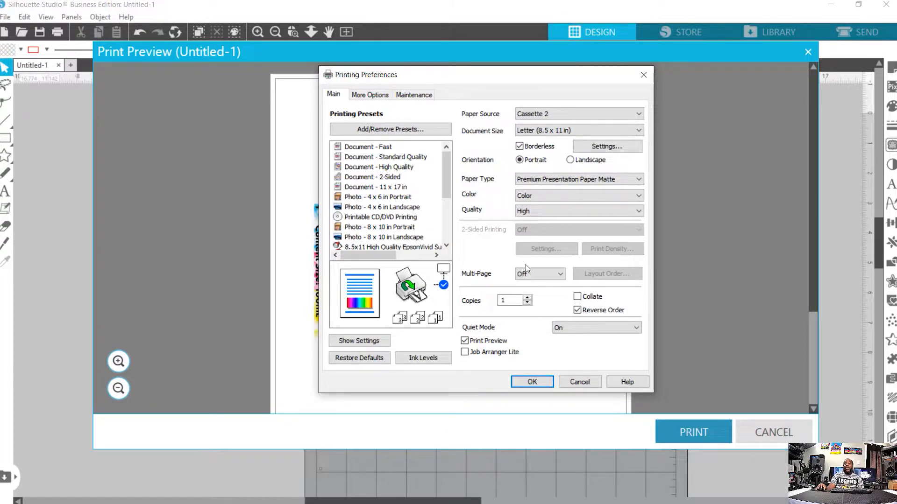
left_click(567, 329)
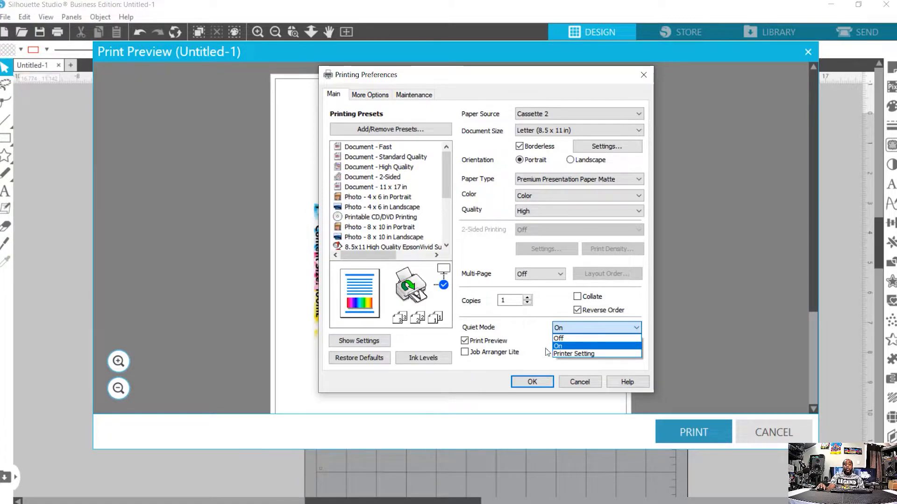
left_click(583, 351)
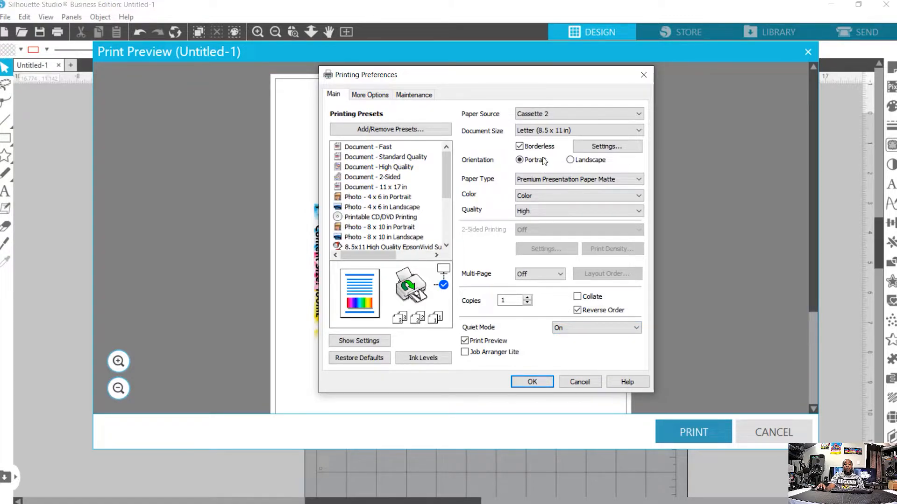
Step: Set the paper type to Plain Paper / Bright White Paper and switch Quiet Mode to Off
left_click(575, 179)
left_click(539, 190)
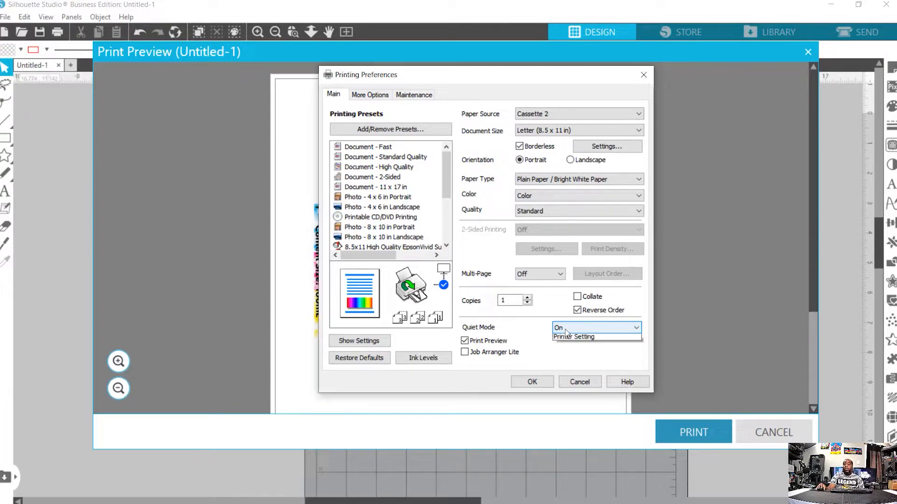
left_click(566, 331)
left_click(568, 342)
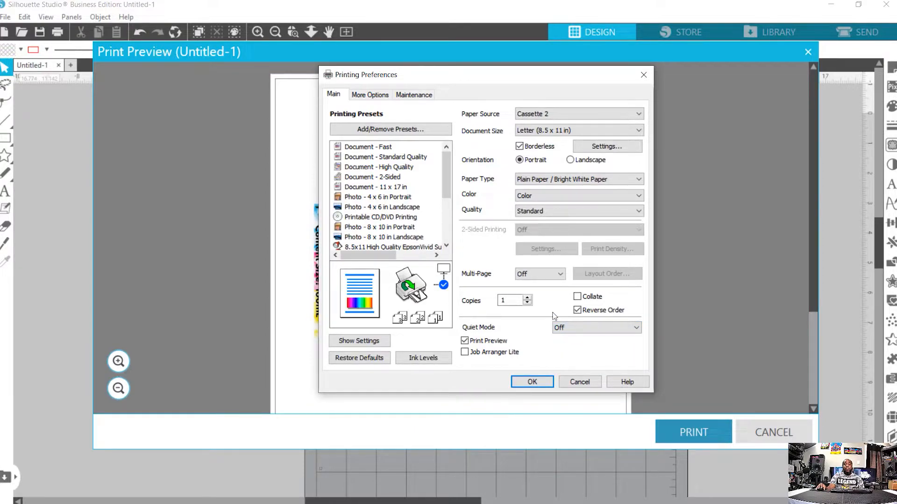
Step: Set the paper type to Premium Presentation Paper Matte and the print quality to High
left_click(541, 180)
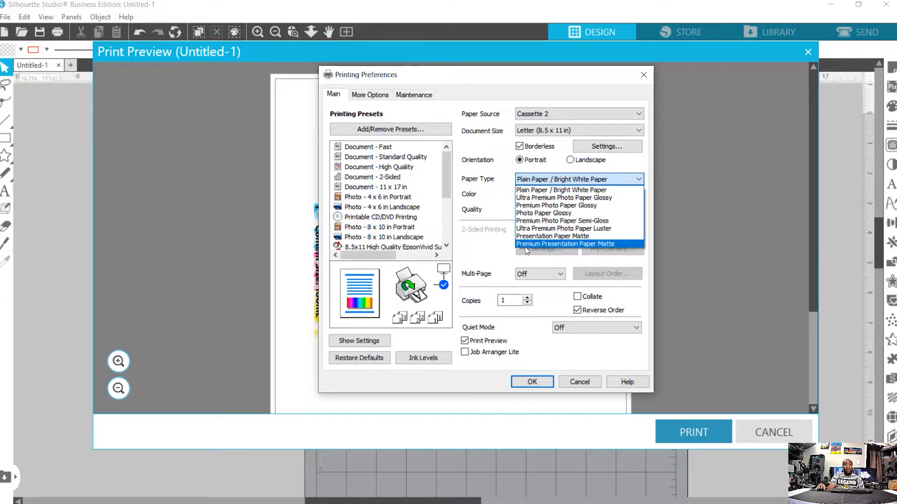
left_click(597, 244)
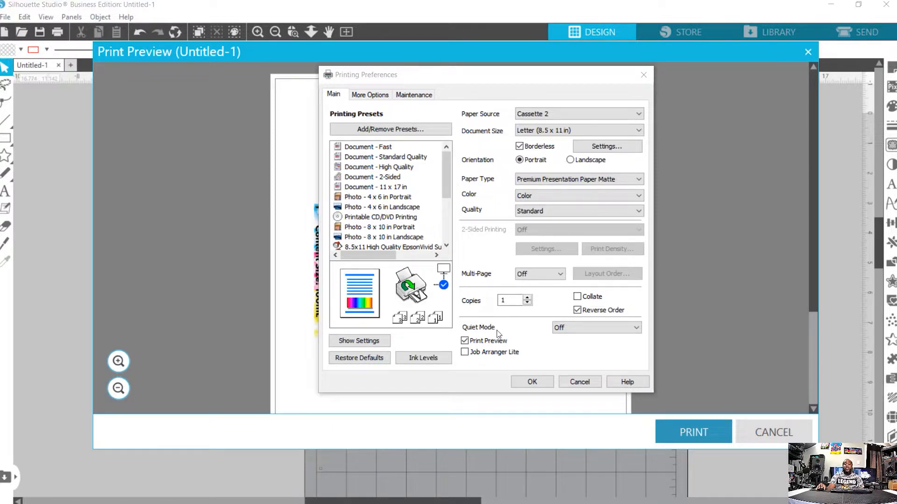
left_click(588, 329)
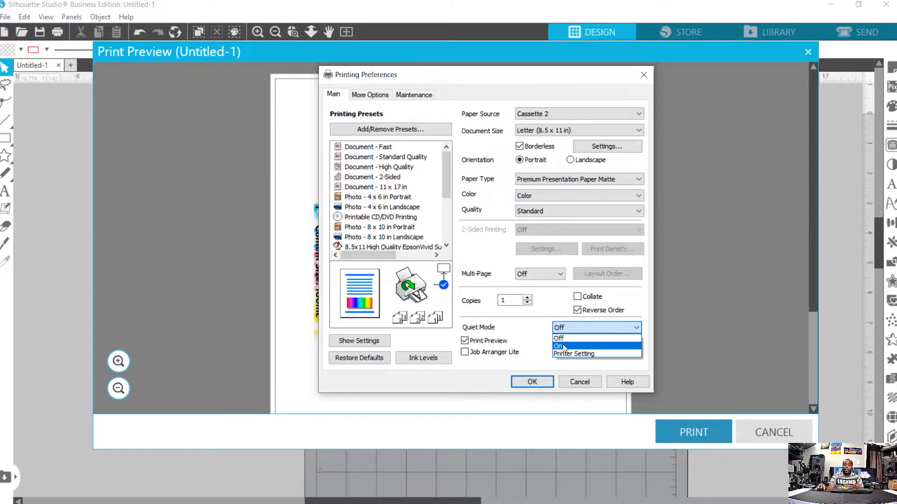
key("Escape")
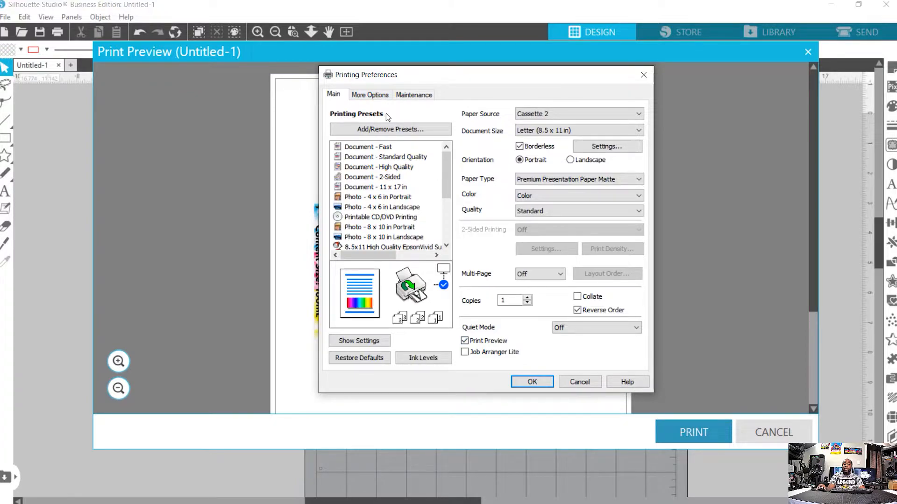
left_click(530, 212)
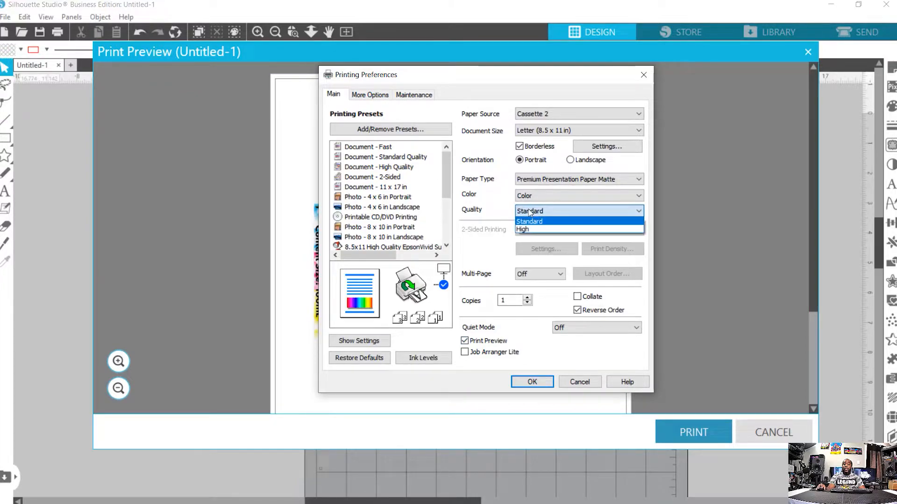
left_click(525, 230)
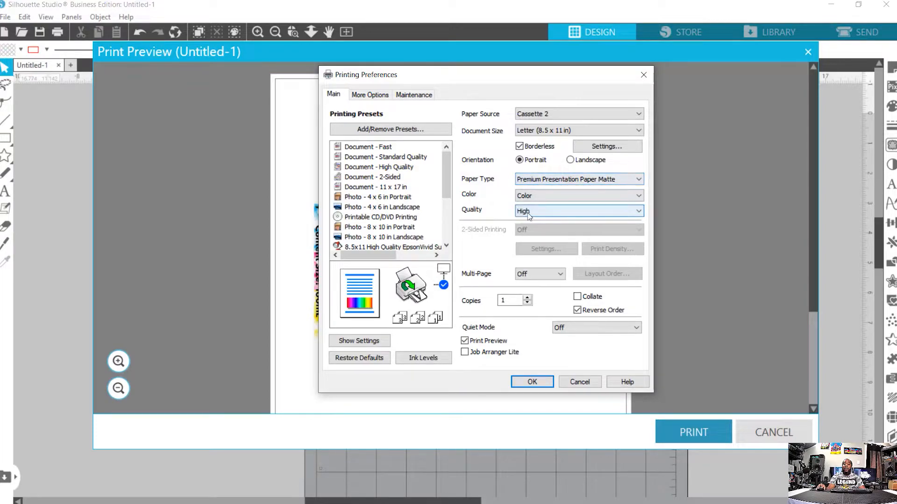
Step: Choose Plain Paper / Bright White Paper as the paper type and check its available print quality options
left_click(544, 182)
left_click(534, 189)
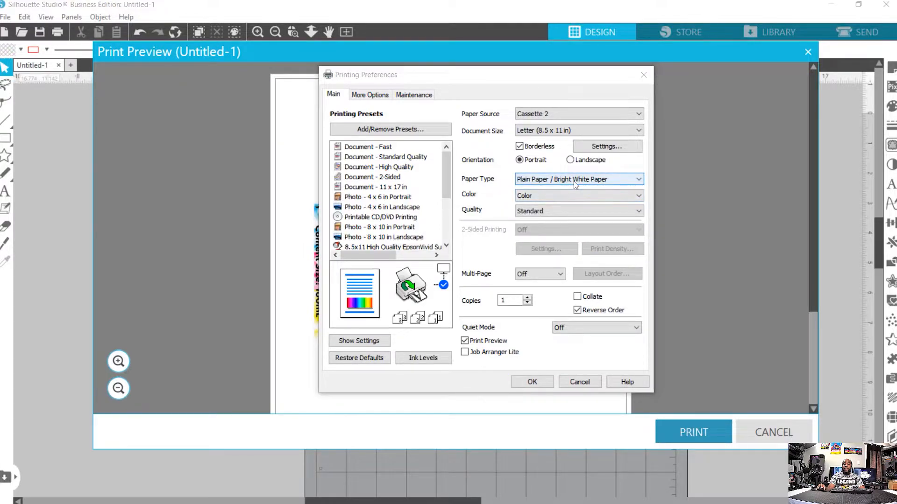
left_click(530, 213)
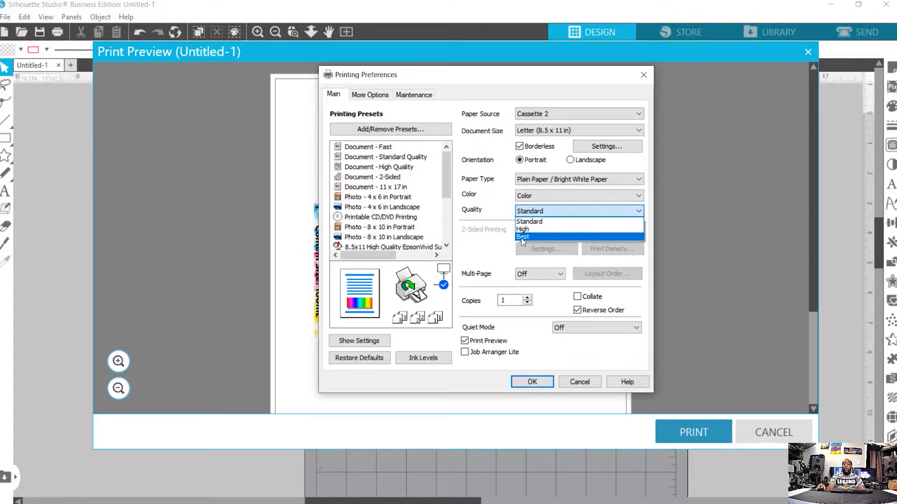
left_click(510, 208)
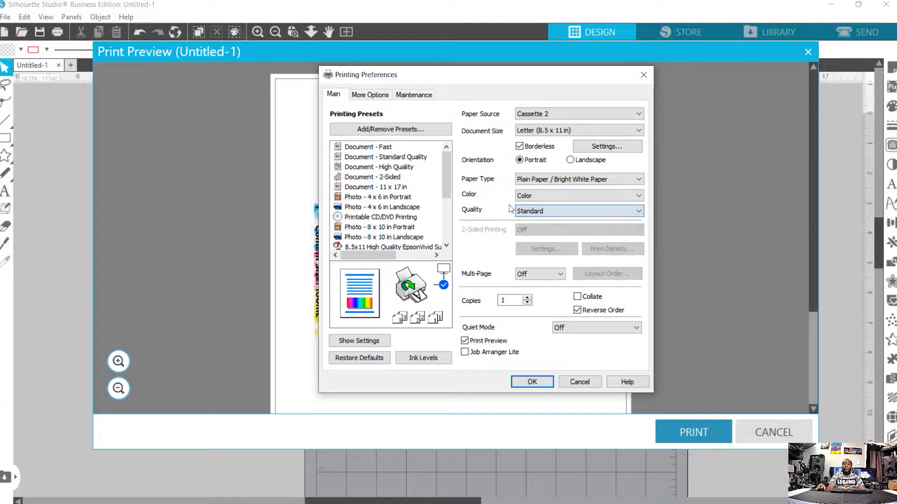
Step: Switch the paper type back to Premium Presentation Paper Matte and choose High print quality again
left_click(532, 182)
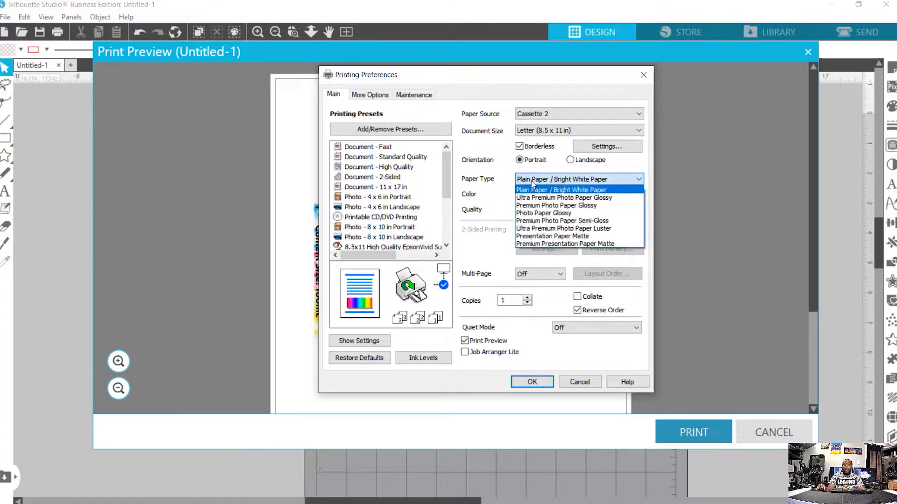
left_click(529, 244)
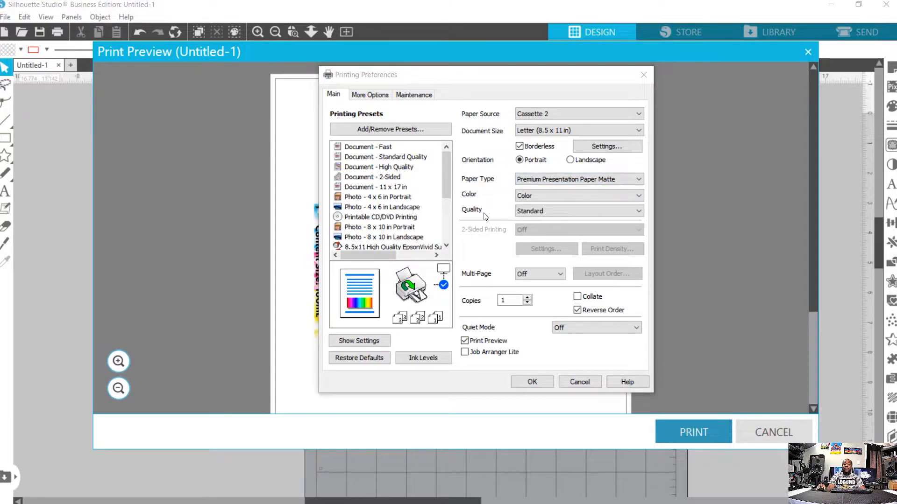
left_click(535, 211)
left_click(523, 229)
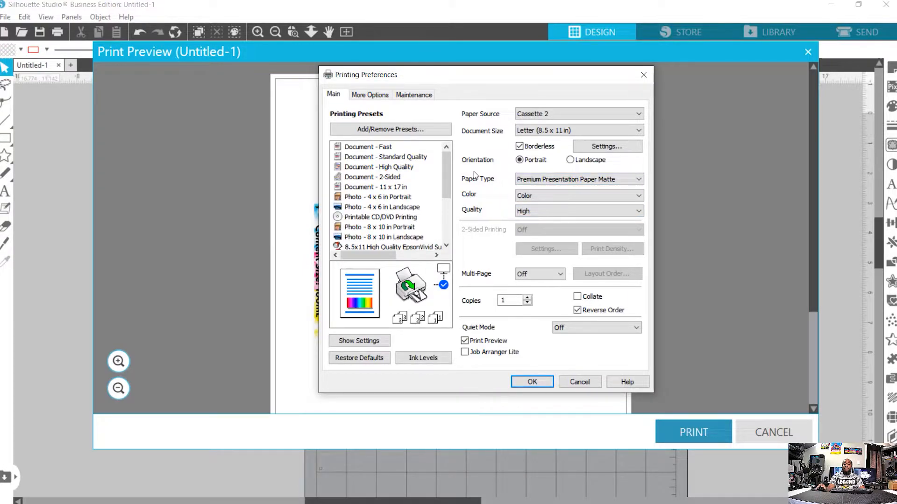
Step: Set the driver's color correction to Custom and choose Color Controls in its advanced color management settings
left_click(368, 97)
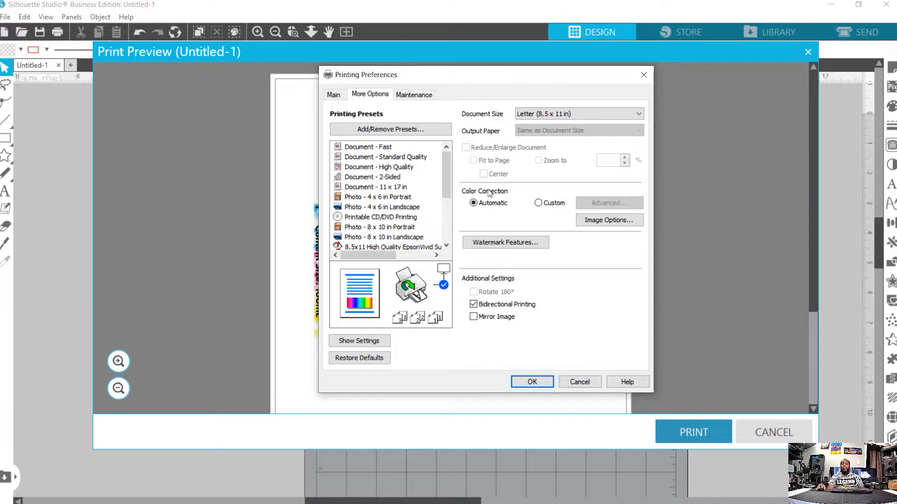
left_click(539, 204)
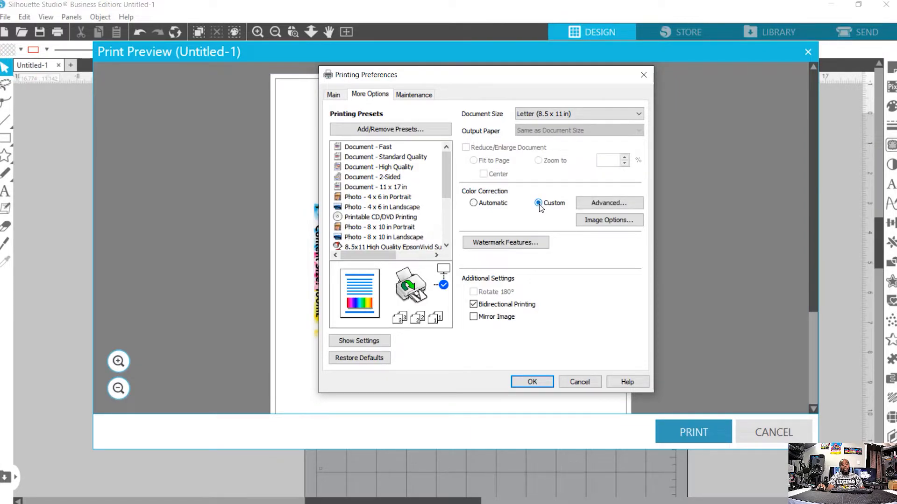
left_click(608, 205)
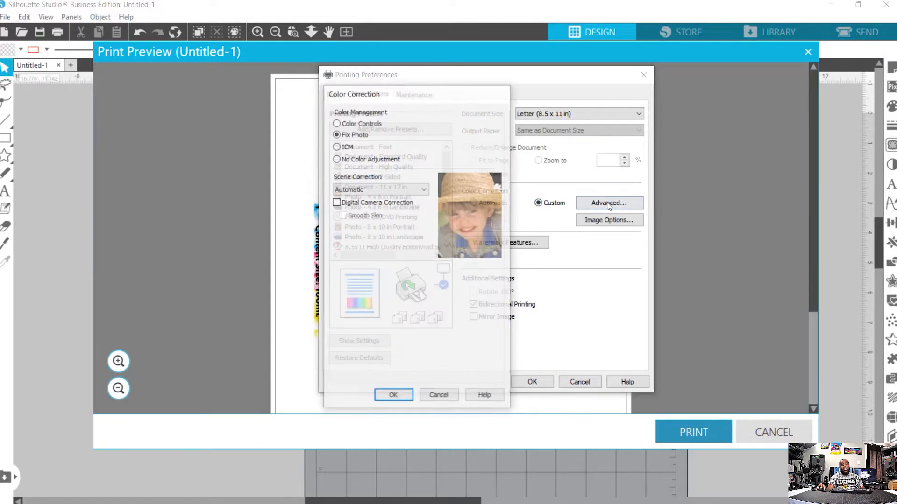
left_click(337, 123)
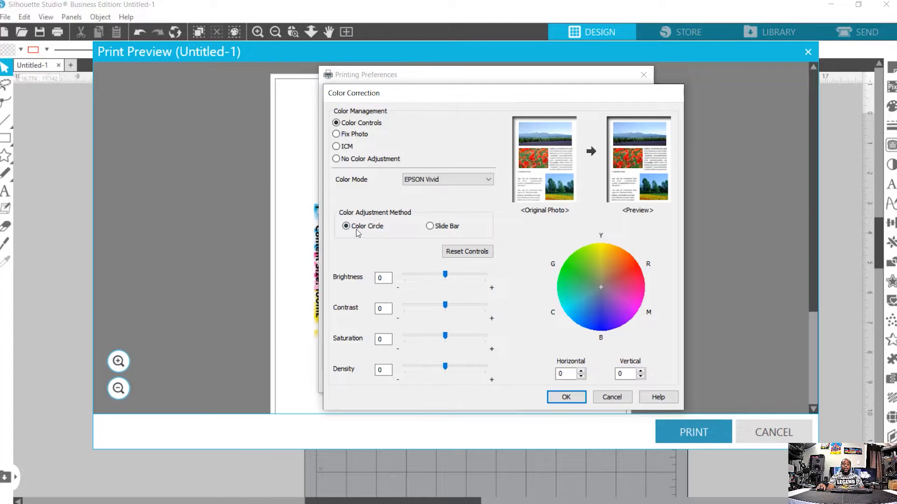
Step: Use the Slide Bar adjustment method and set brightness, contrast and saturation to 7 each
left_click(430, 227)
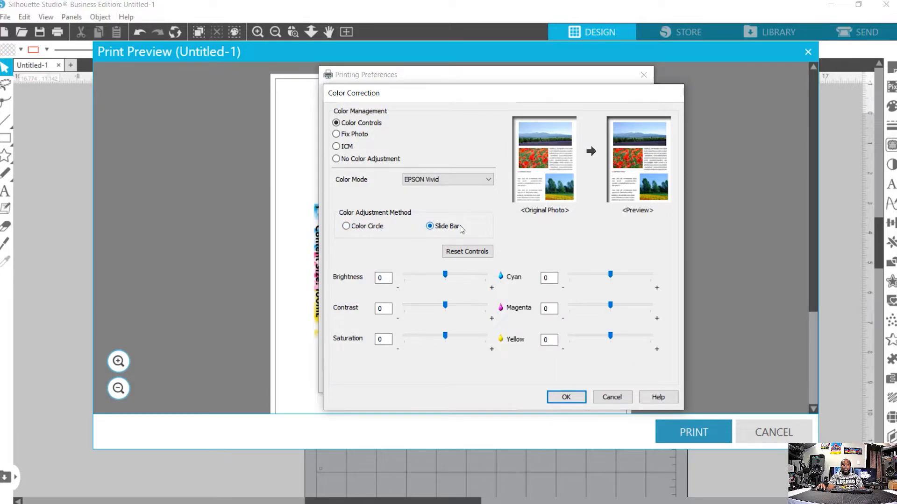
double_click(381, 279)
key("BackSpace")
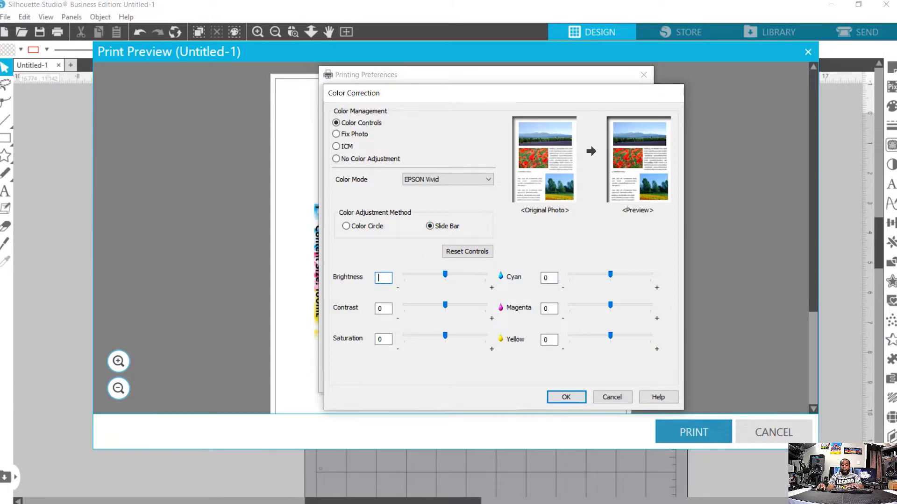
double_click(388, 308)
type("7")
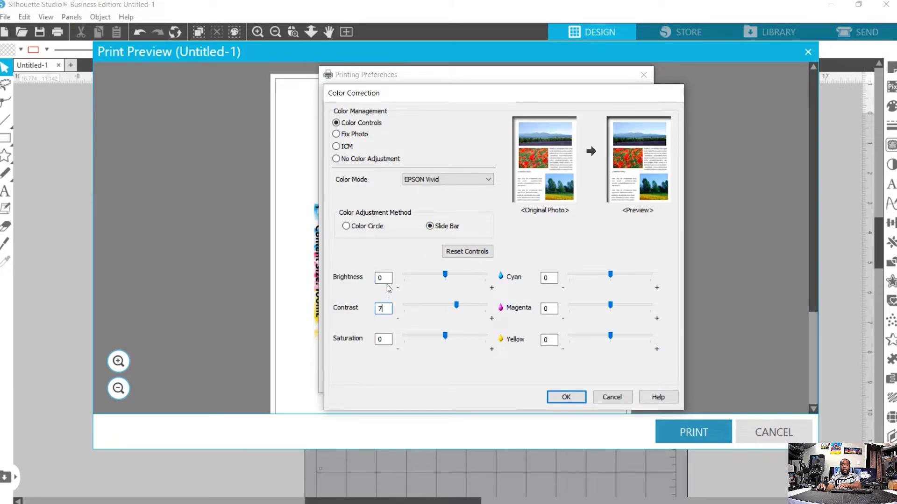
double_click(386, 279)
type("7")
double_click(387, 339)
type("7")
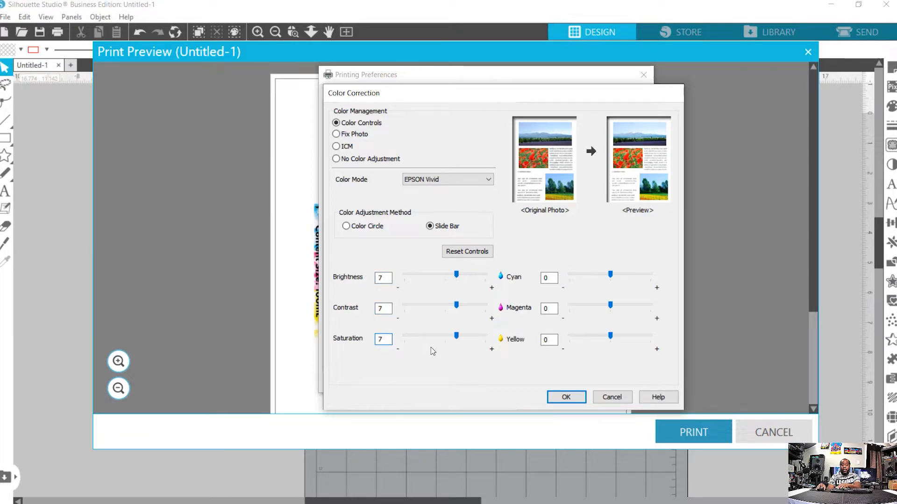
Step: Reset the color adjustment controls and compare the Color Circle method with the Slide Bar method
left_click(466, 252)
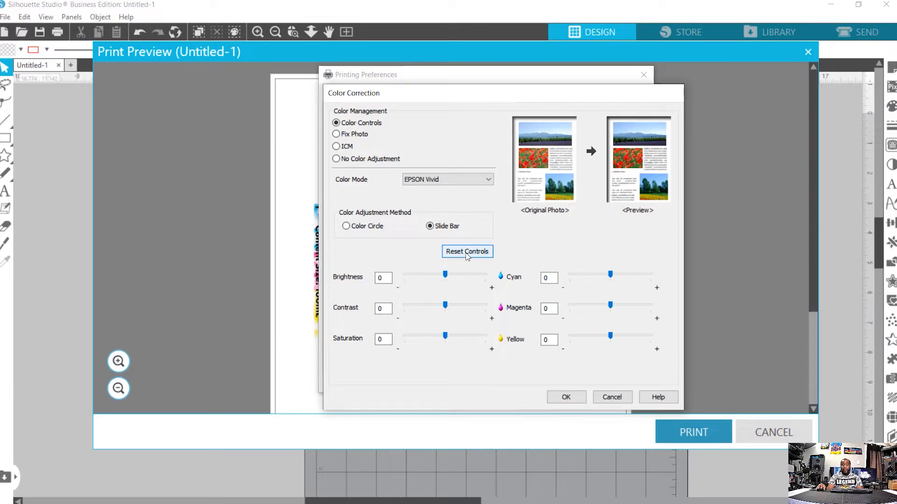
left_click(353, 229)
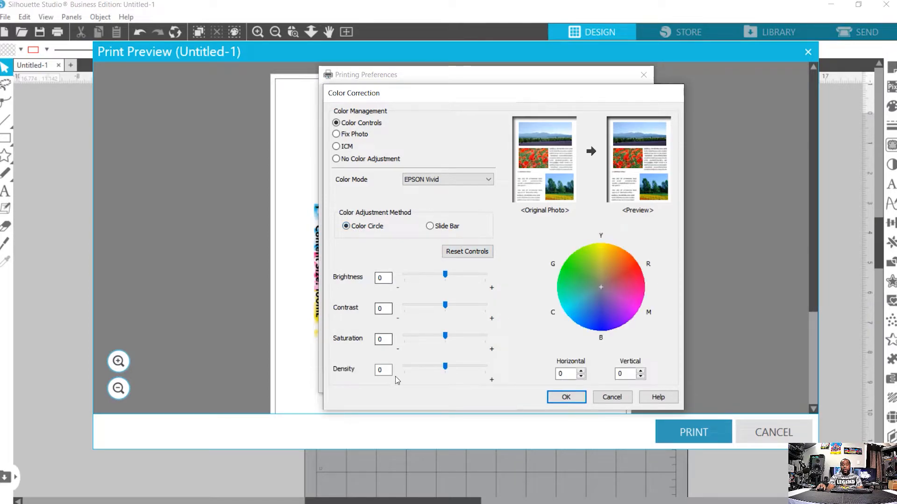
left_click(430, 226)
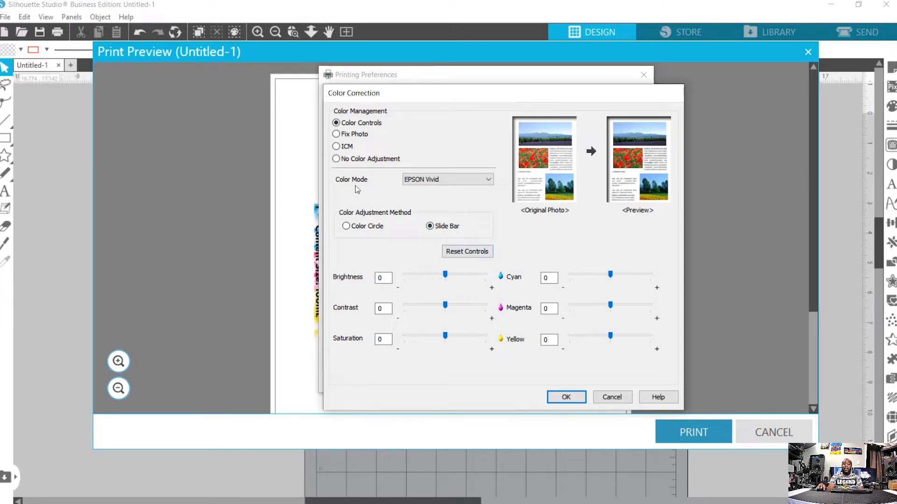
Step: Try the Adobe RGB color mode and look over its gamma options
left_click(429, 182)
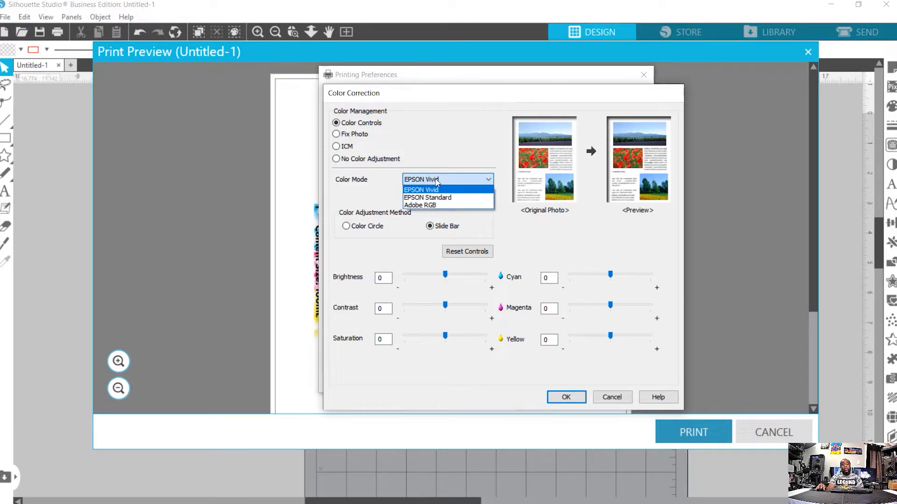
left_click(441, 207)
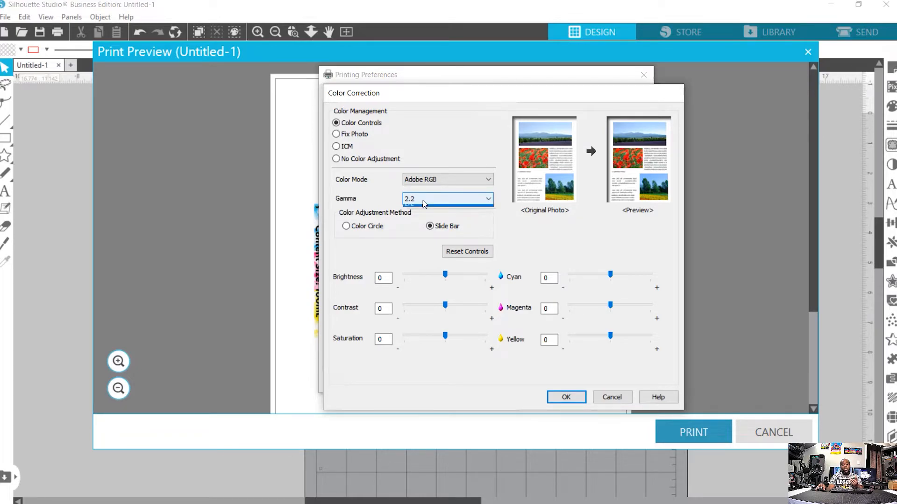
left_click(424, 203)
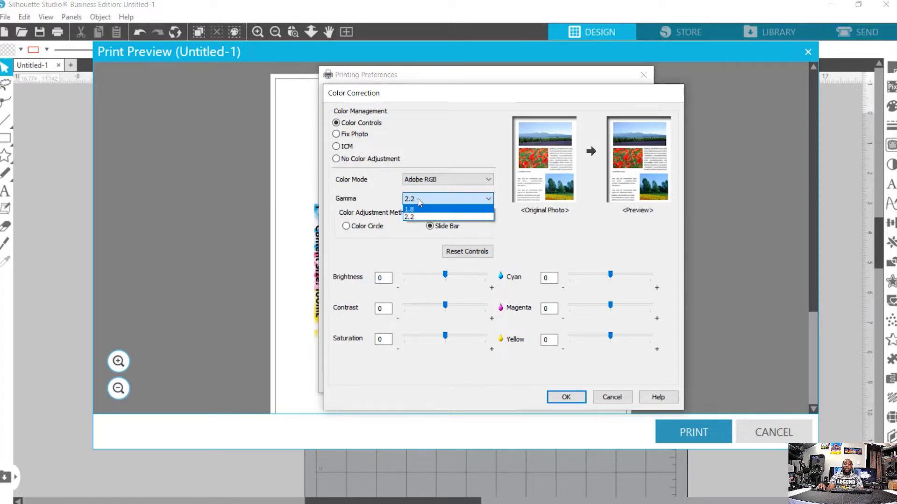
left_click(419, 202)
Step: Try the EPSON Standard color mode and look over its gamma options
left_click(427, 183)
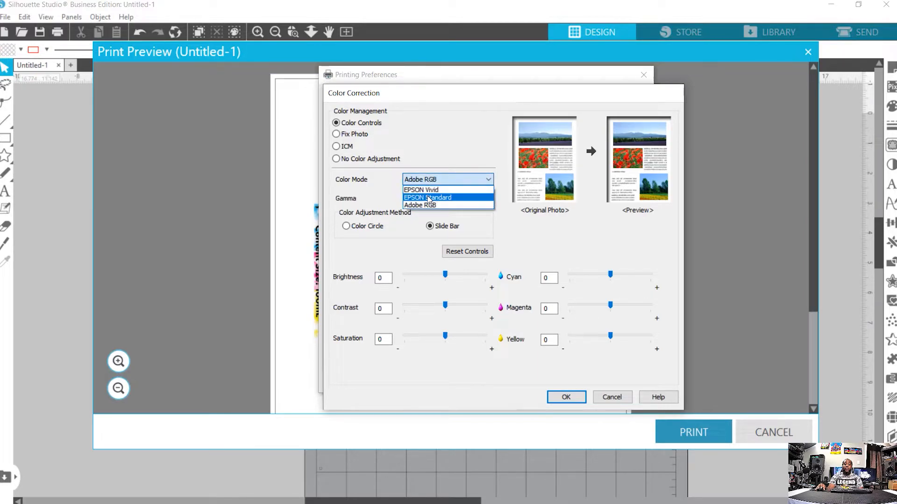
left_click(429, 198)
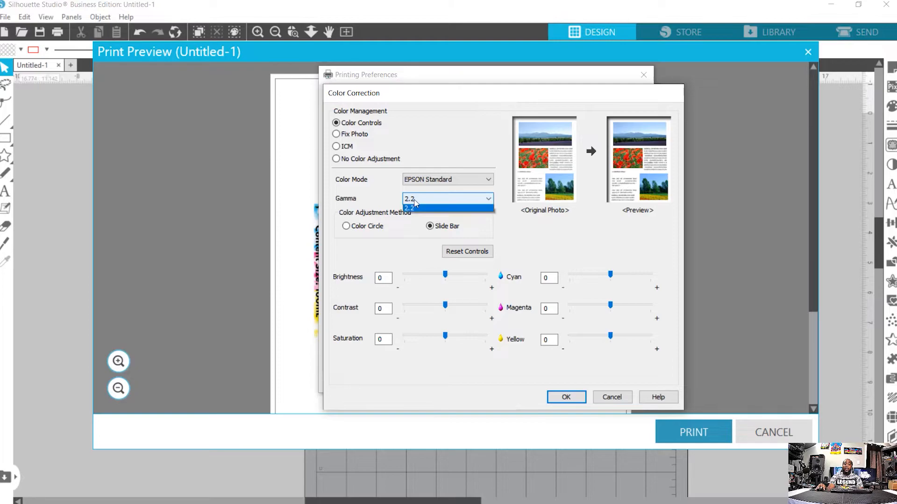
left_click(417, 200)
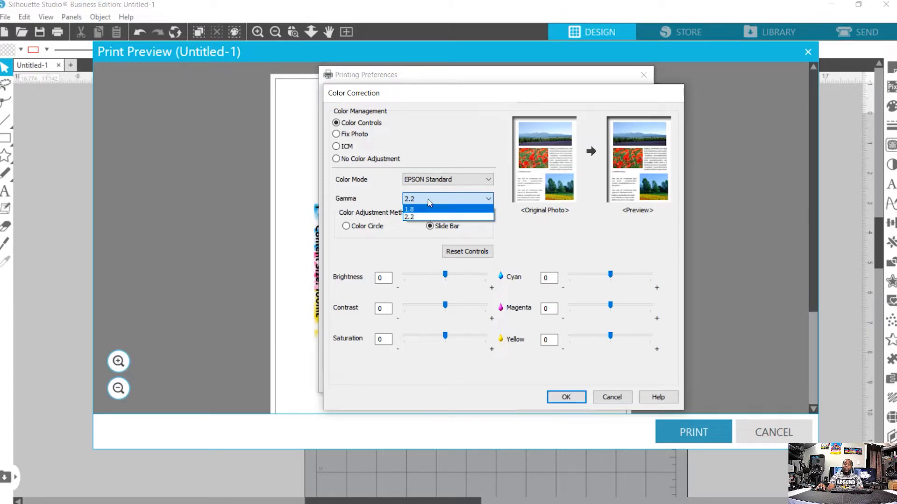
left_click(430, 202)
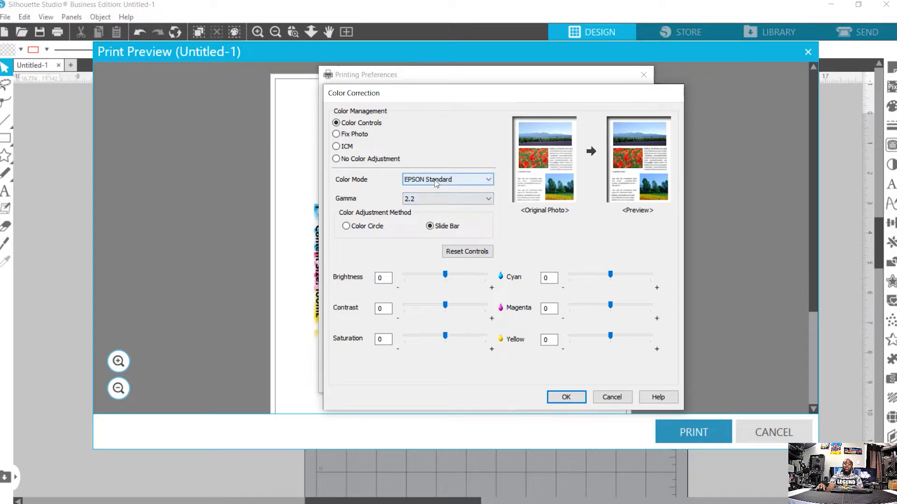
Step: Set the color mode to EPSON Vivid and the color adjustment method to Color Circle
left_click(436, 182)
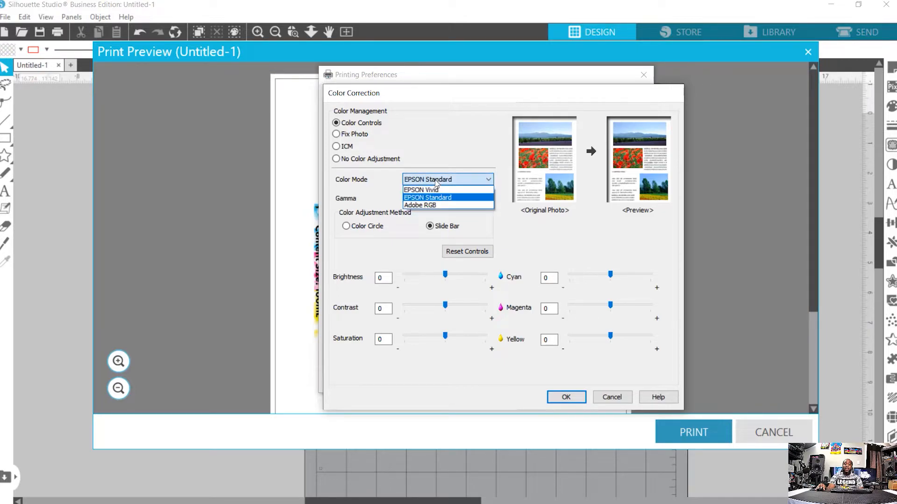
left_click(435, 190)
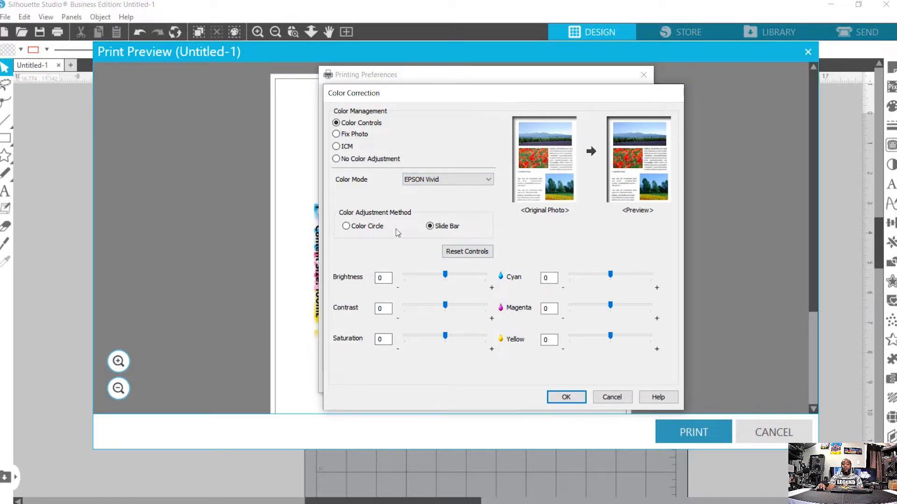
left_click(361, 226)
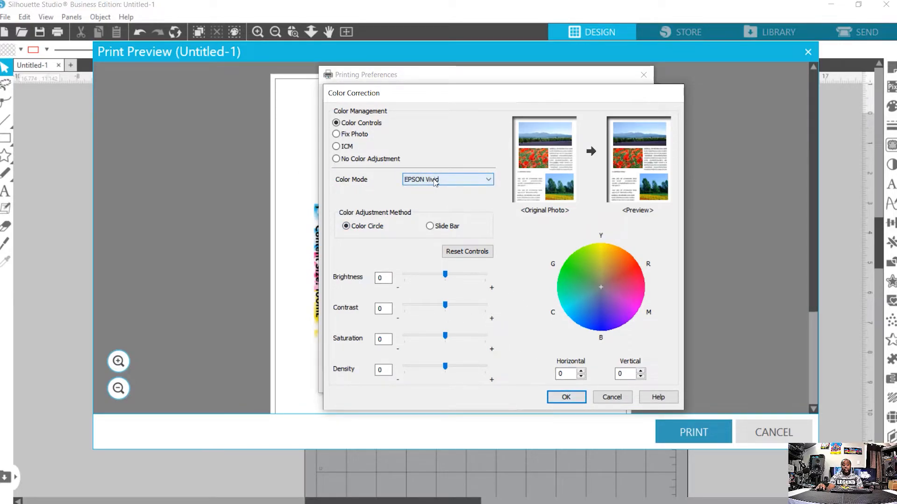
Step: Accept the color settings, then set color correction to Automatic, with Bidirectional Printing off and Mirror Image on
left_click(566, 397)
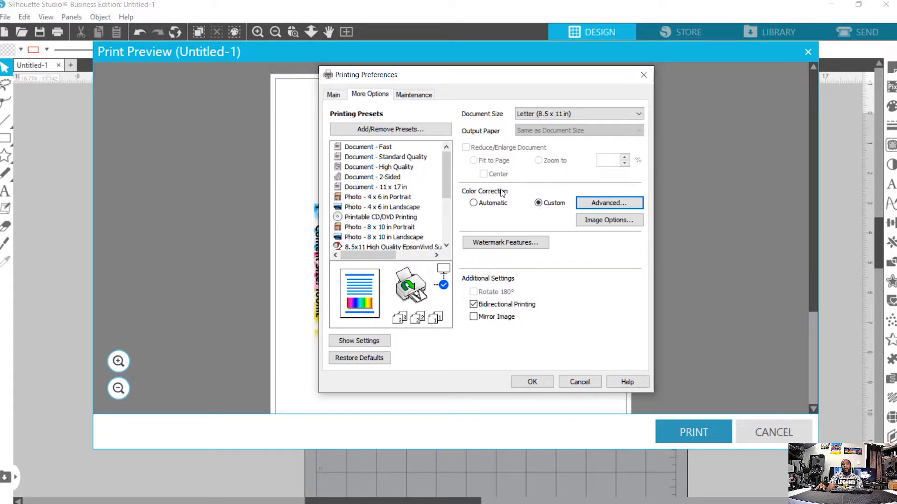
left_click(474, 204)
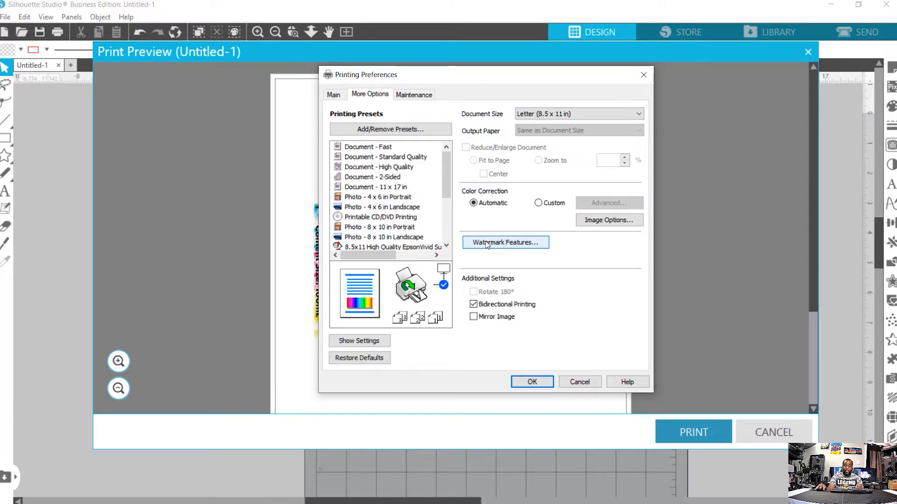
left_click(473, 305)
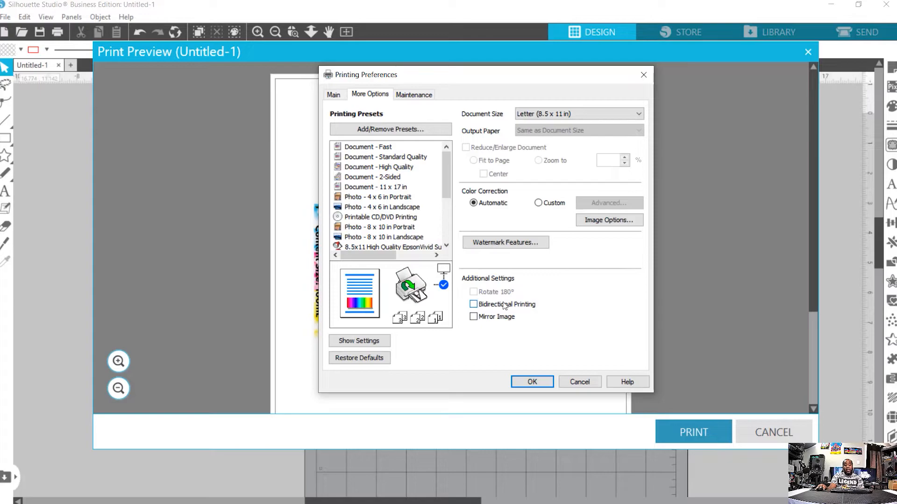
left_click(474, 317)
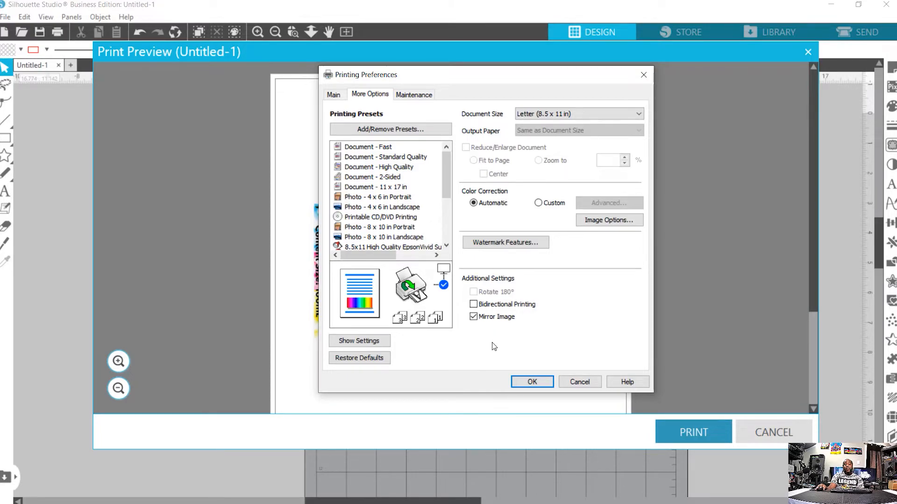
Step: Review the main printing preferences, apply them to the EPSON ET-8550 Series, and send the current page to print
left_click(333, 99)
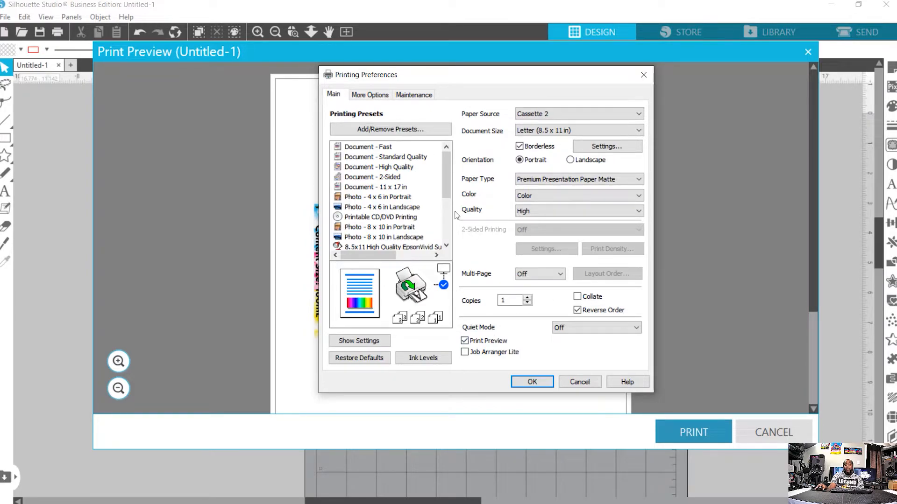
left_click(532, 382)
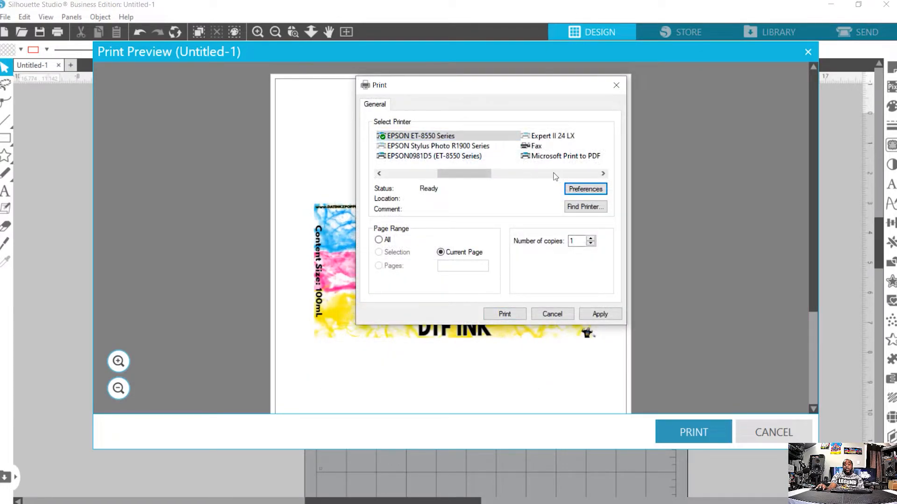
left_click(607, 315)
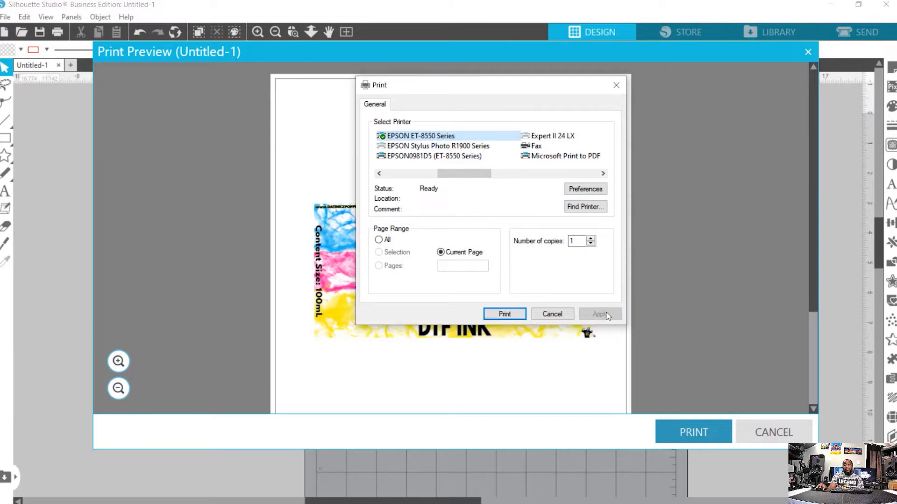
left_click(501, 312)
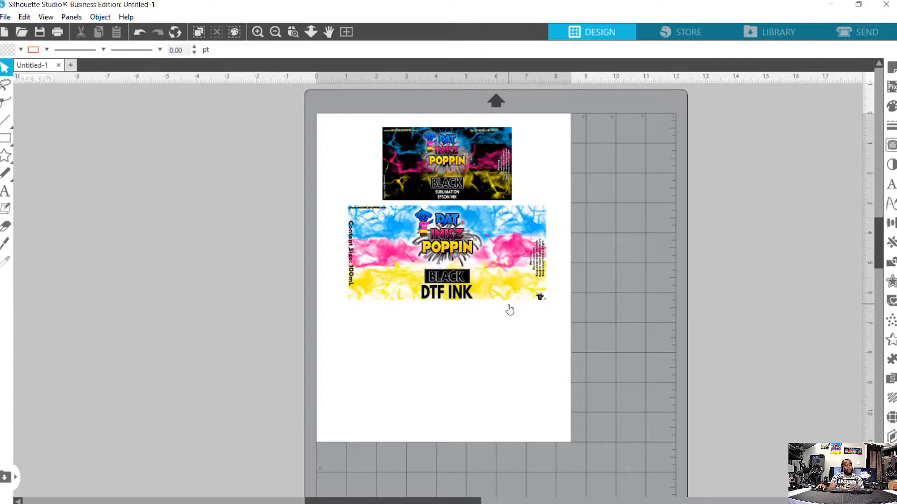
Step: Bring up the Epson print preview, check the mirrored labels on the page, and cancel the print job
key("super")
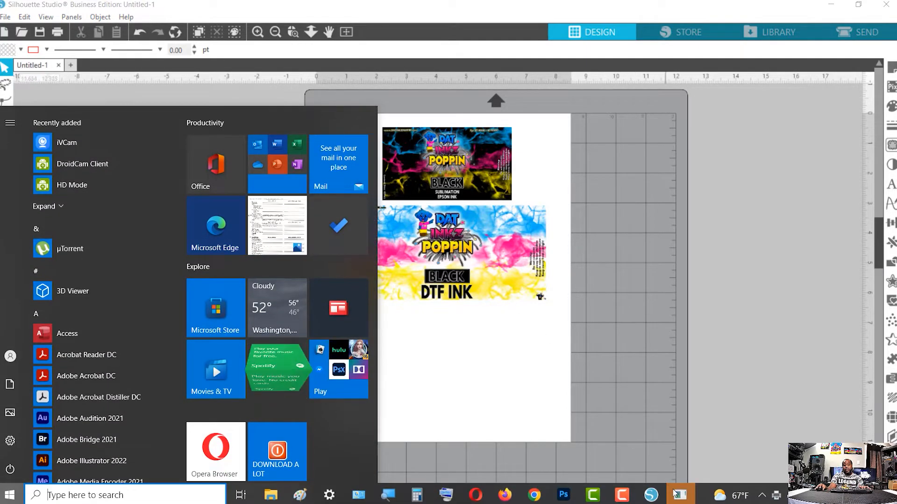
left_click(680, 496)
left_click_drag(212, 69, 292, 79)
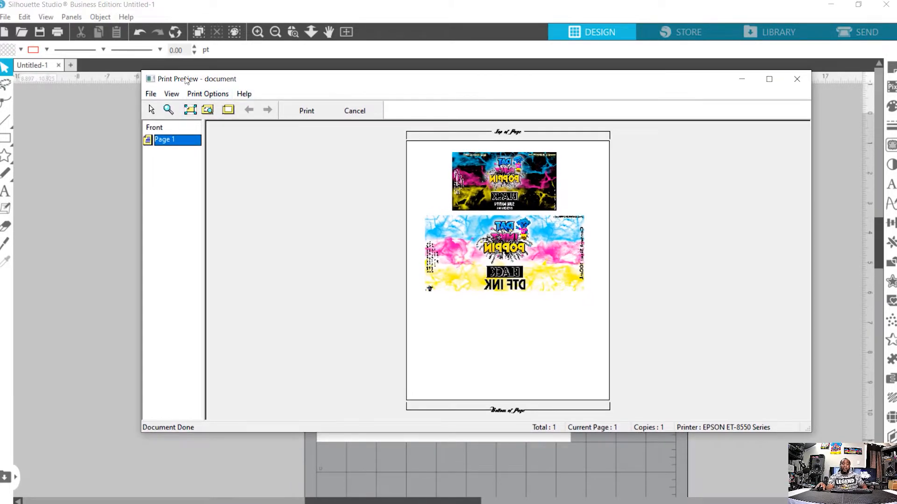
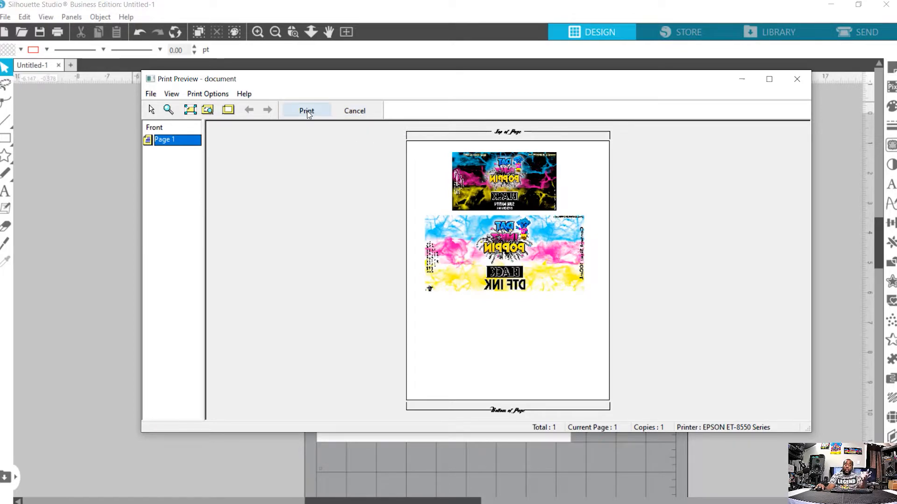
left_click(354, 114)
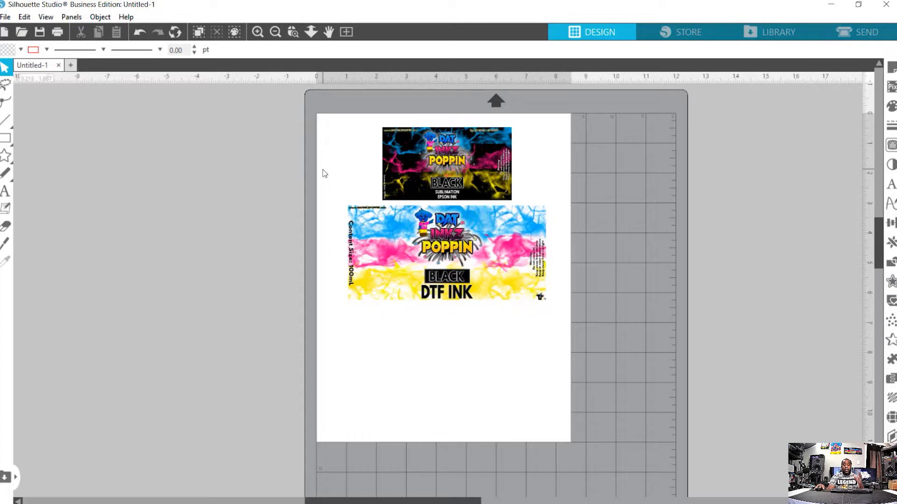
Step: Minimize the label layout, switch to Adobe Photoshop, and start a new document named Tutorial
left_click(834, 5)
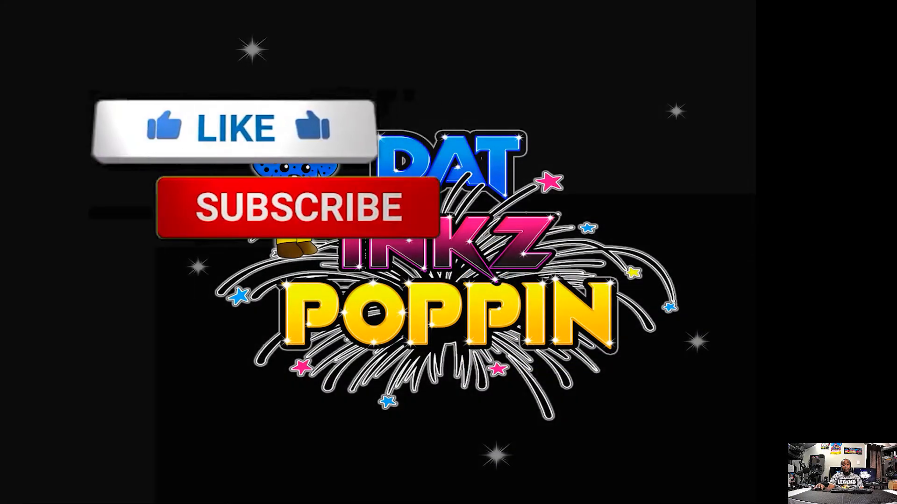
mouse_move(565, 497)
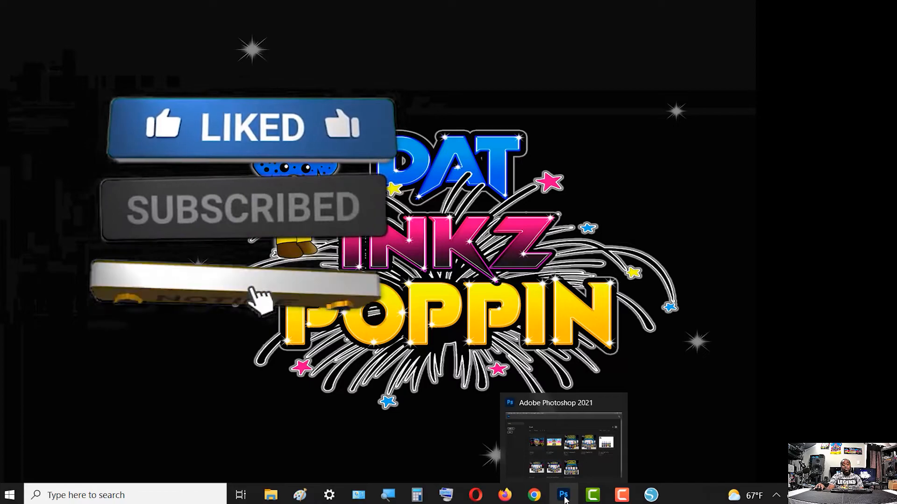
left_click(564, 496)
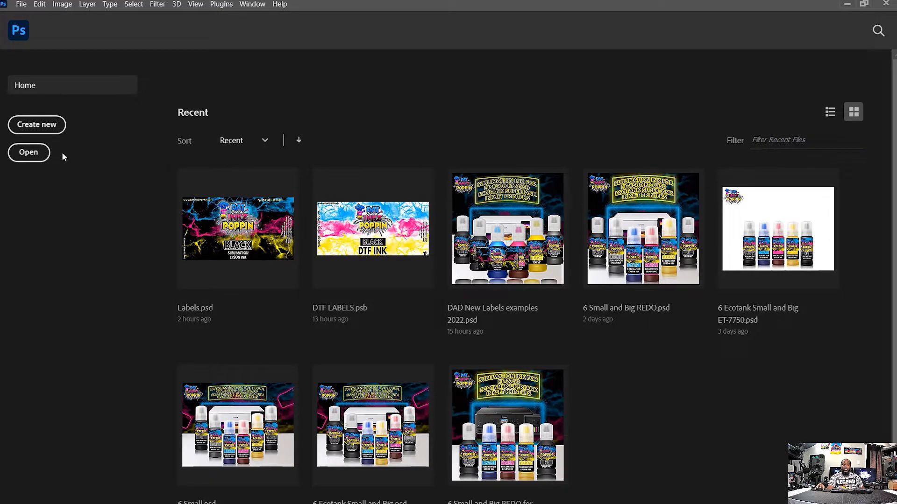
left_click(44, 125)
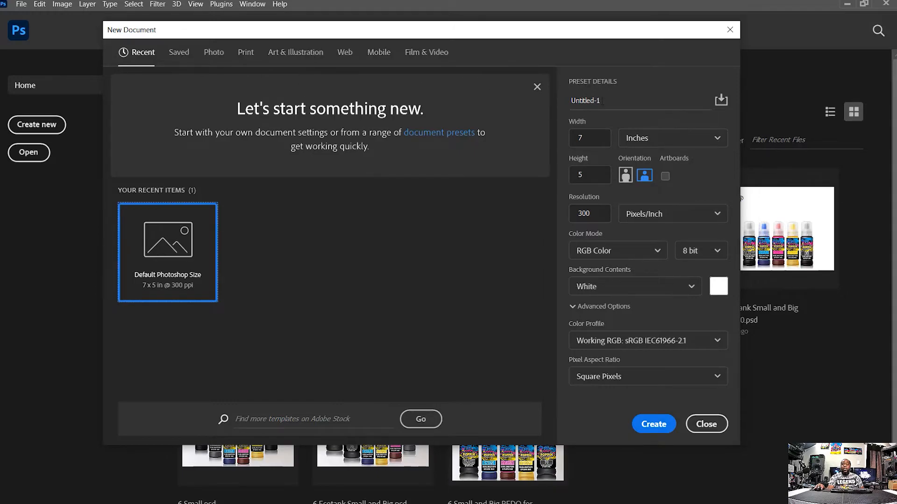
left_click_drag(602, 101, 562, 99)
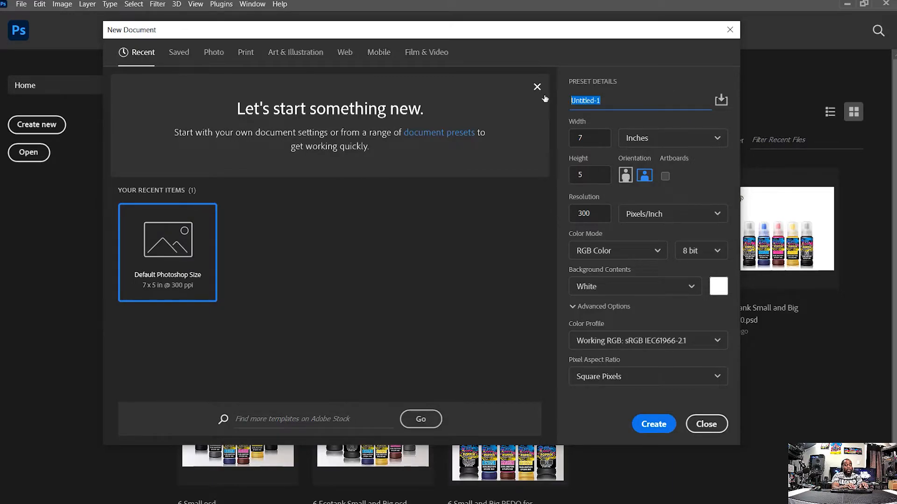
type("Tutorial")
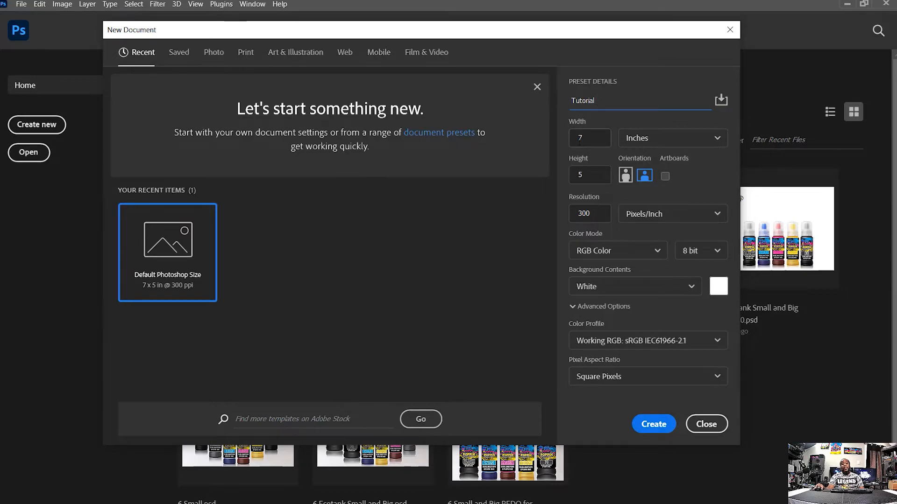
Step: Try Pixels as the new document's size unit and switch back to Inches
left_click(646, 138)
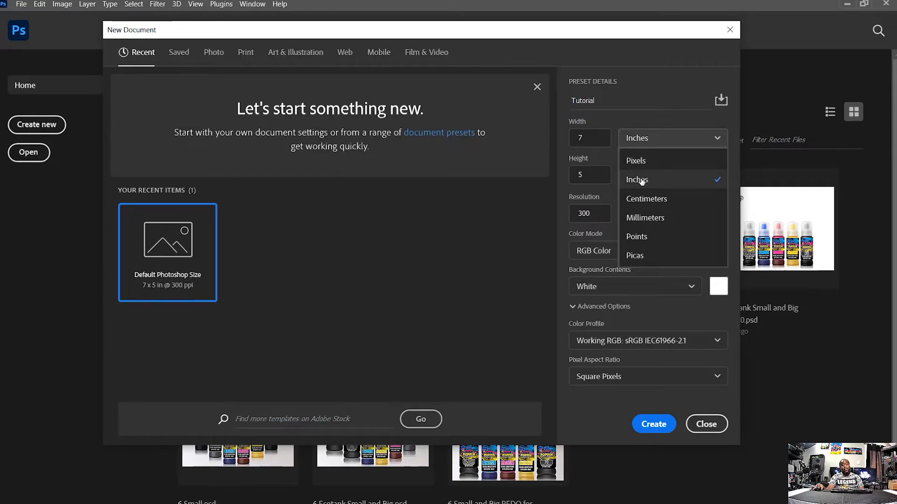
left_click(646, 161)
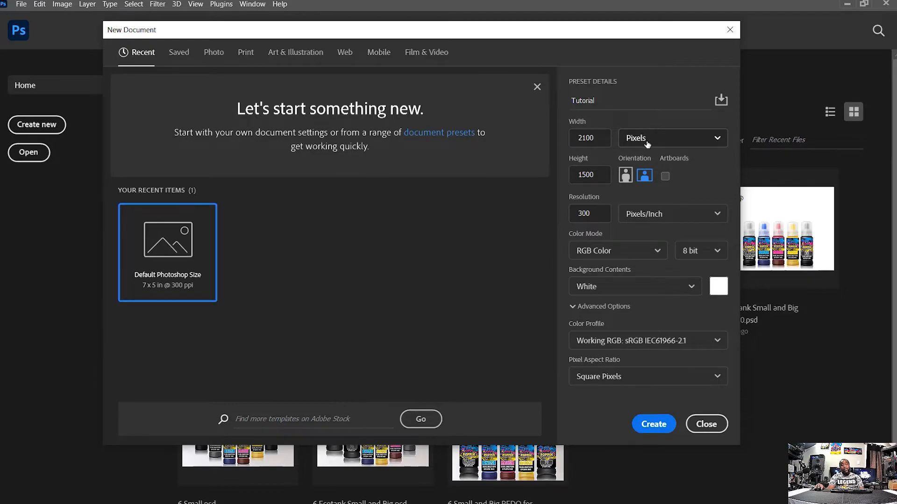
left_click(647, 144)
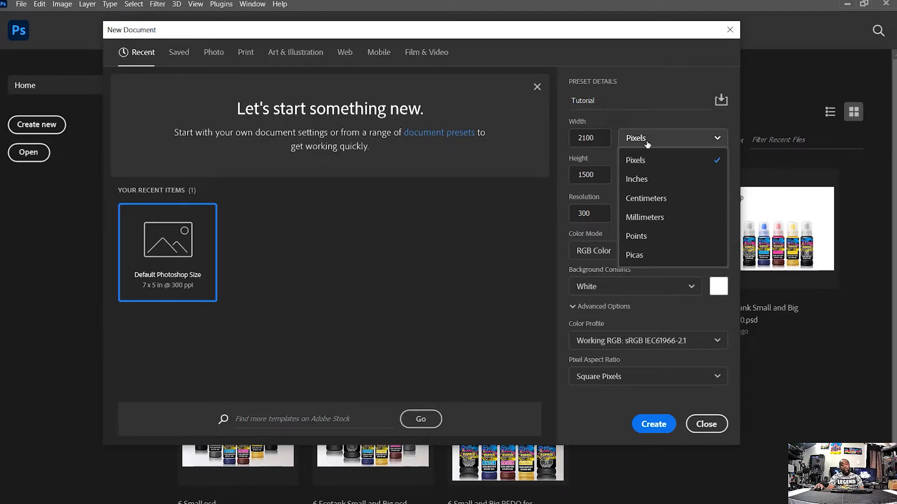
left_click(638, 181)
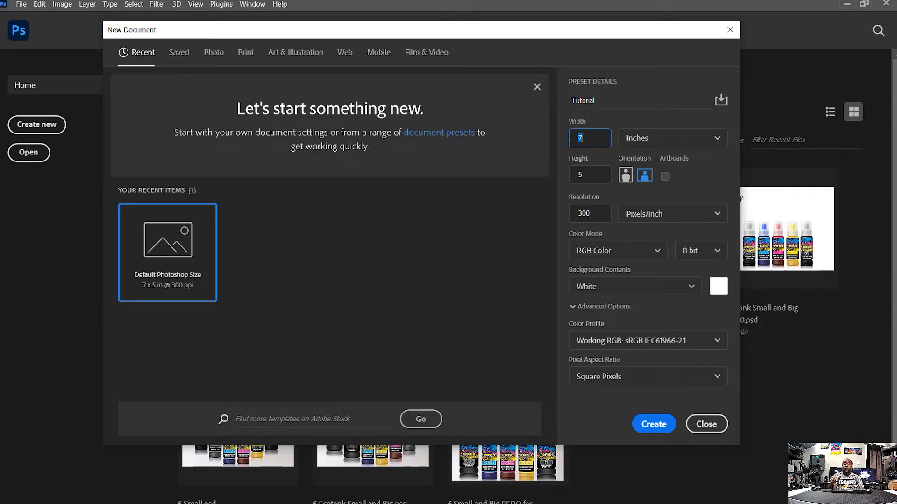
Step: Set the new document's width to 8.5 inches and its height to 11 inches
type("8.5")
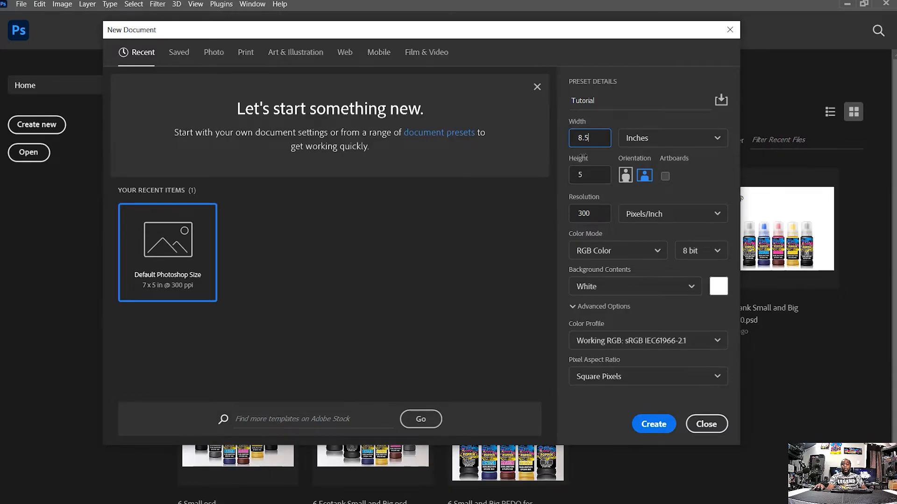
key("Tab")
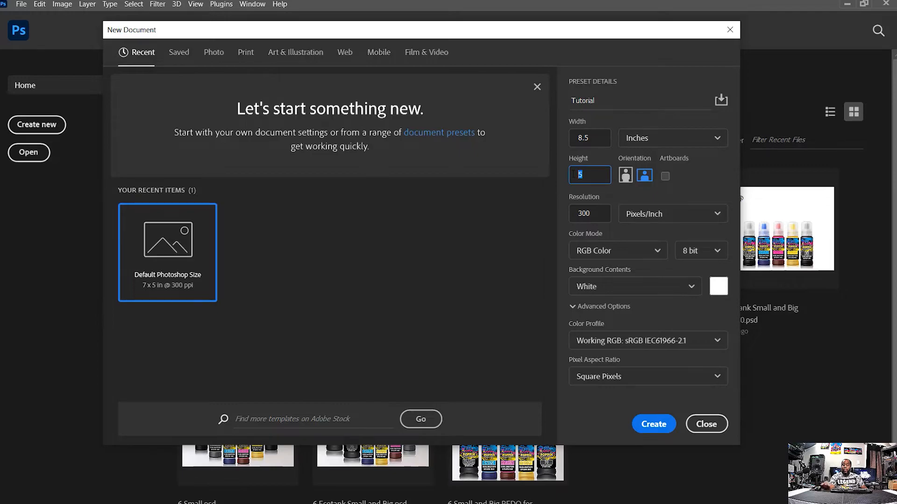
type("11")
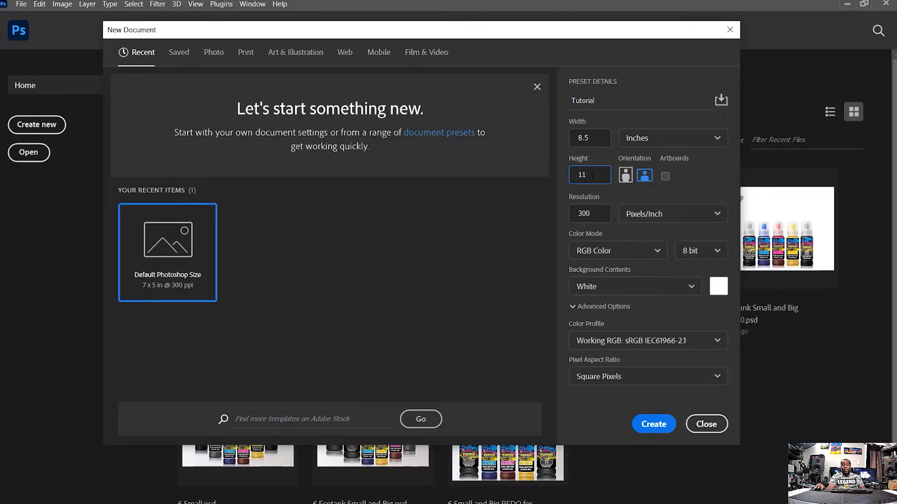
Step: Try a resolution of 600 pixels/inch for the new document and set it back to 300
left_click(598, 214)
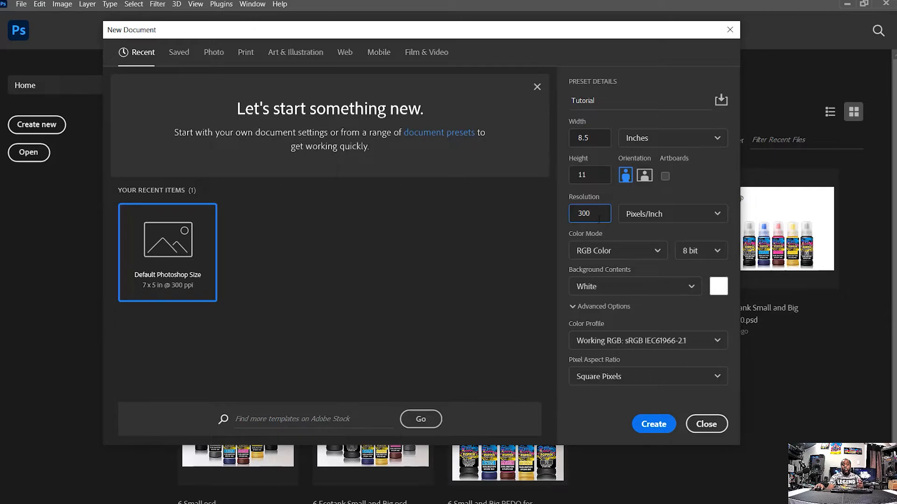
left_click_drag(593, 213, 575, 214)
type("600")
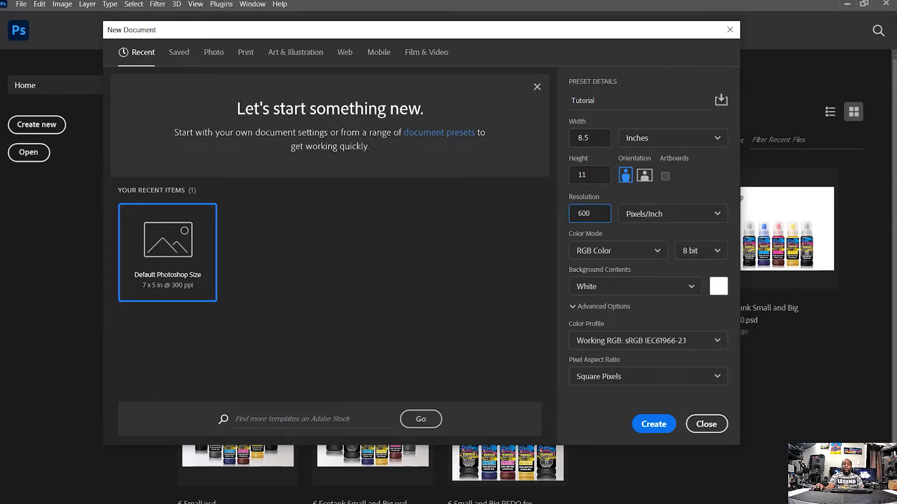
double_click(599, 213)
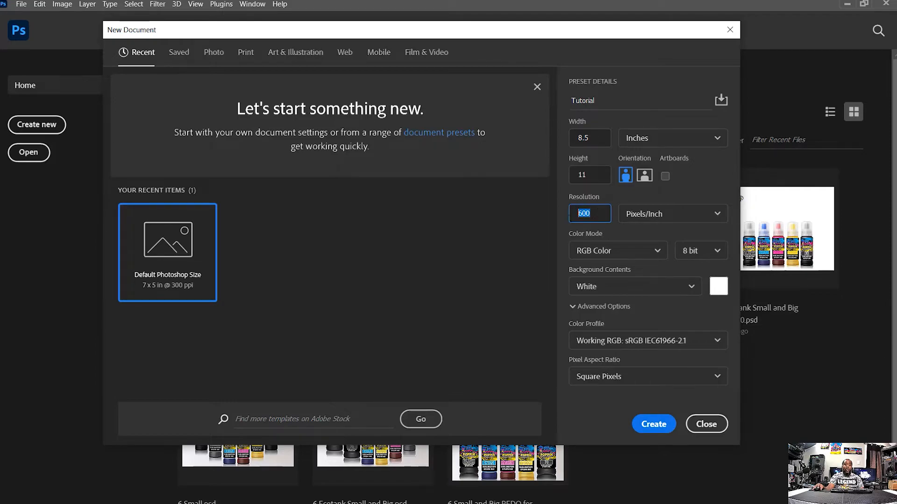
left_click(598, 212)
double_click(598, 212)
type("300")
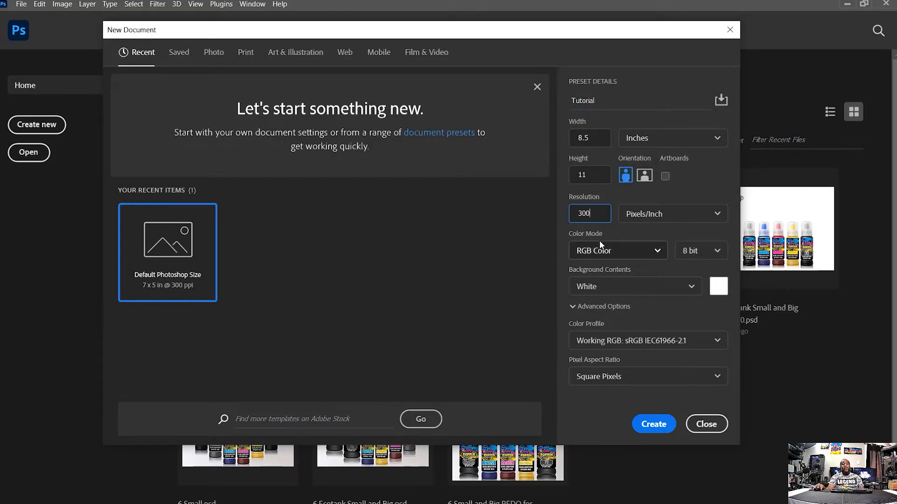
Step: Choose RGB Color at 16 bit for the new document and make its background contents Transparent
left_click(604, 252)
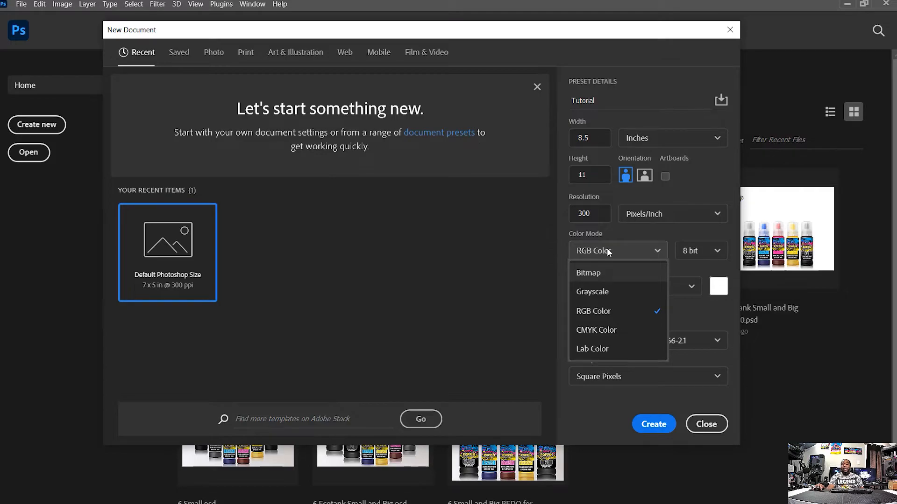
left_click(616, 317)
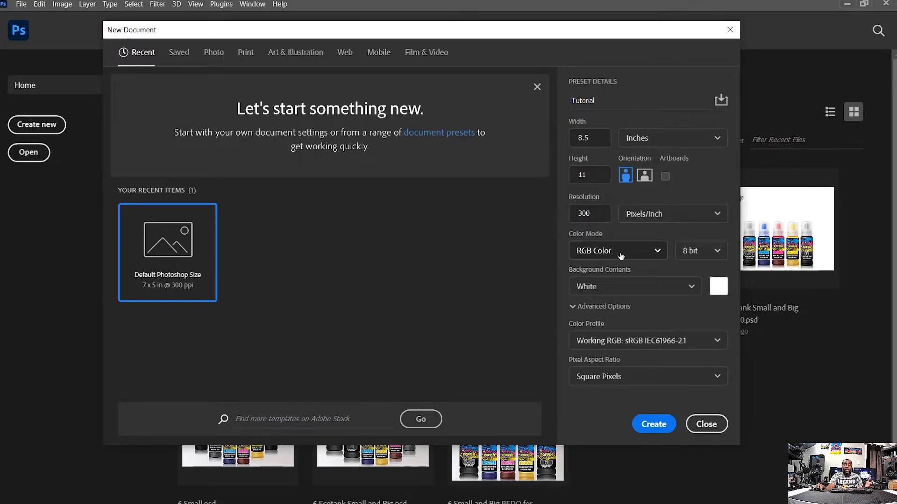
left_click(701, 258)
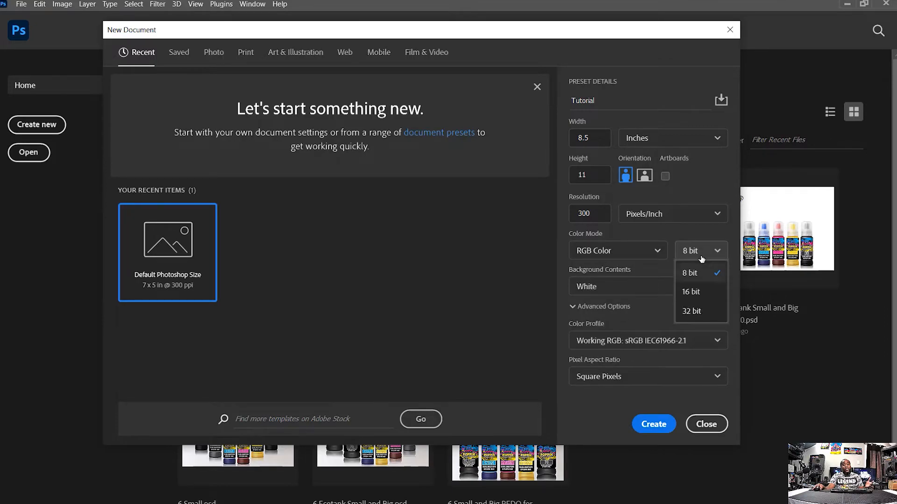
left_click(691, 292)
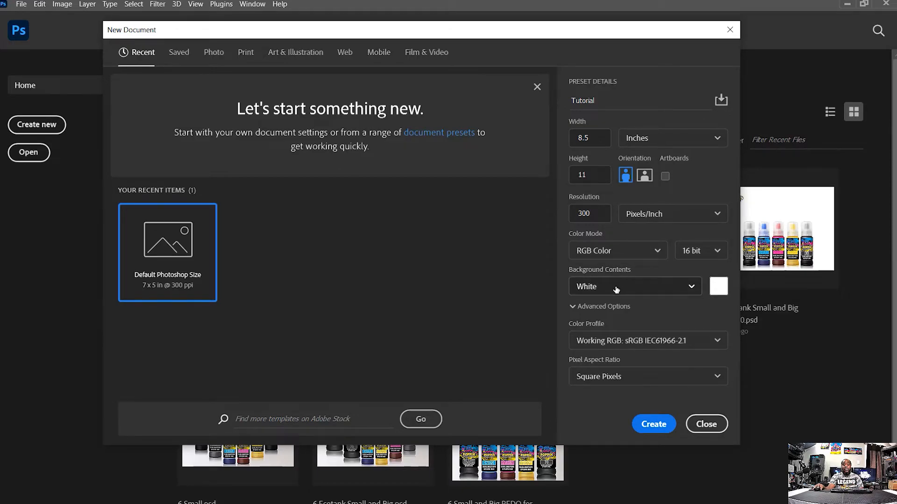
left_click(602, 290)
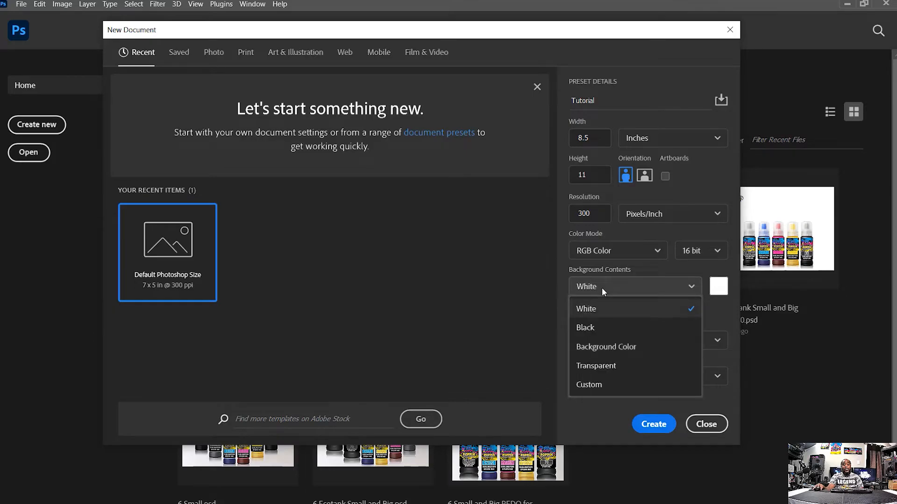
left_click(600, 367)
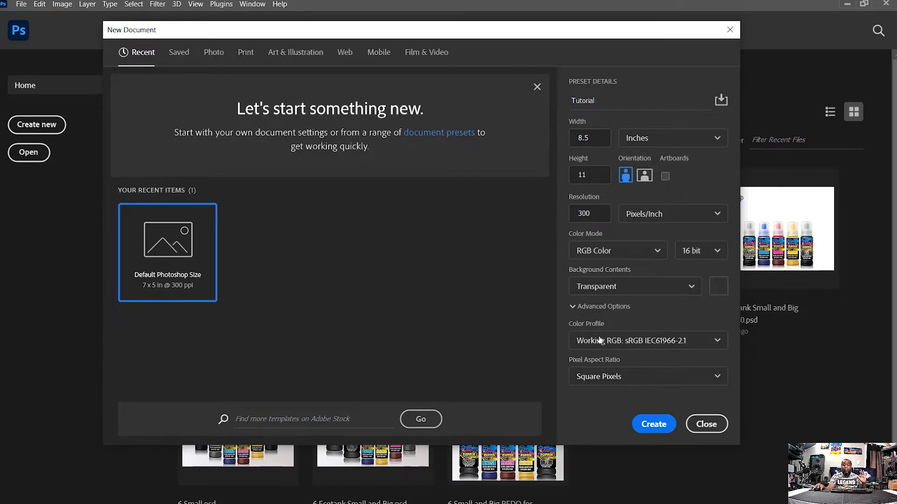
Step: Create the Tutorial document and place the DIP SQUAD Male TOP LOGO image from the FINISHED PNG'S folder on the page
left_click(654, 425)
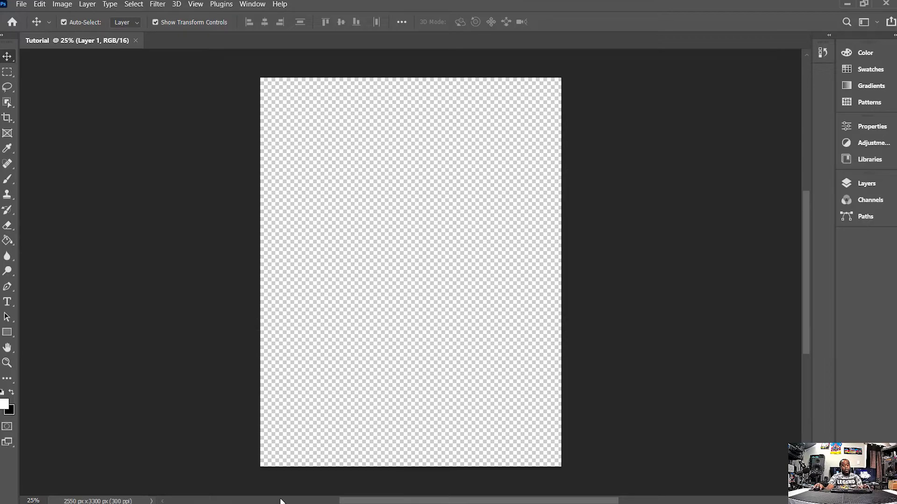
key("super")
mouse_move(276, 499)
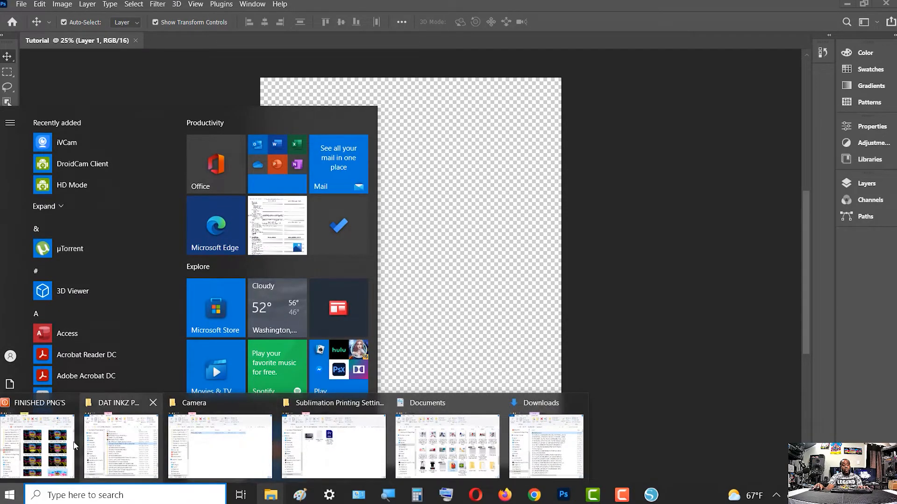
left_click(38, 427)
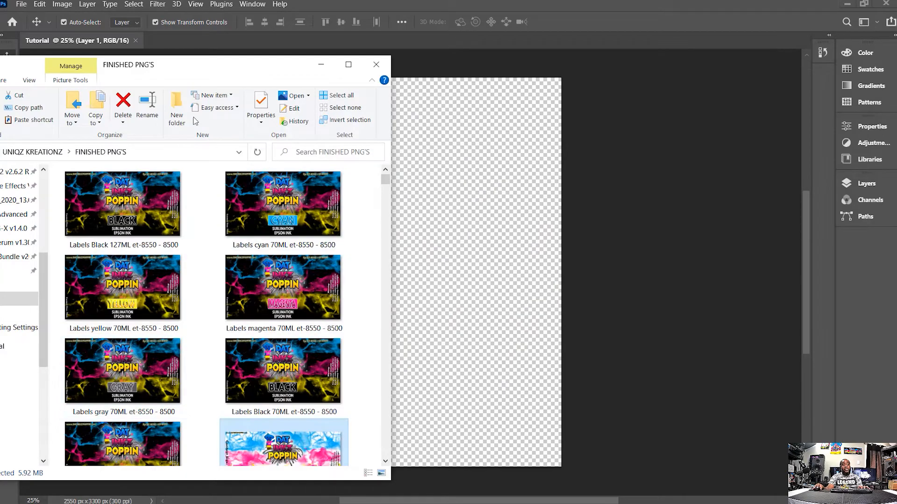
left_click_drag(170, 66, 113, 61)
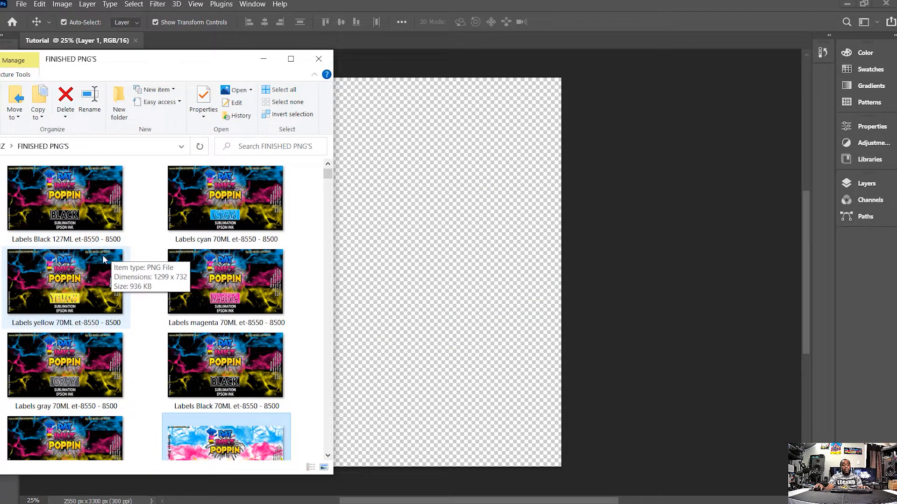
scroll(104, 260, "down", 10)
scroll(102, 259, "down", 5)
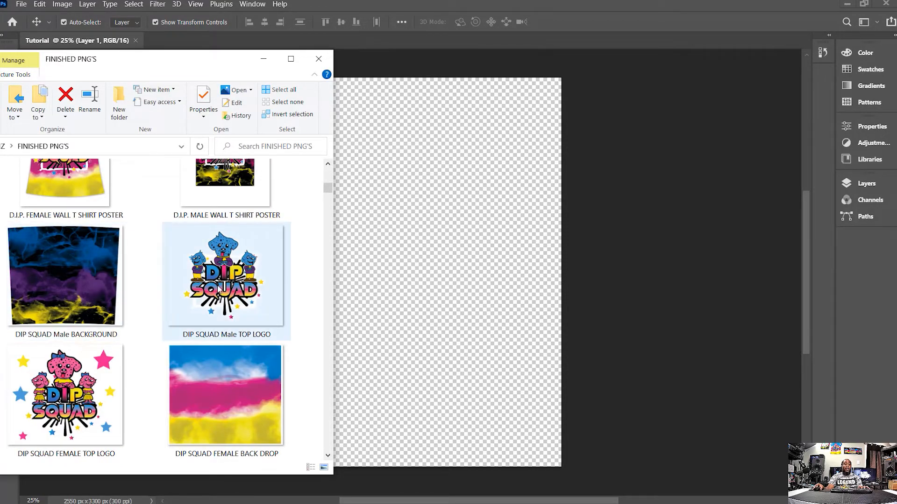
left_click_drag(218, 274, 420, 247)
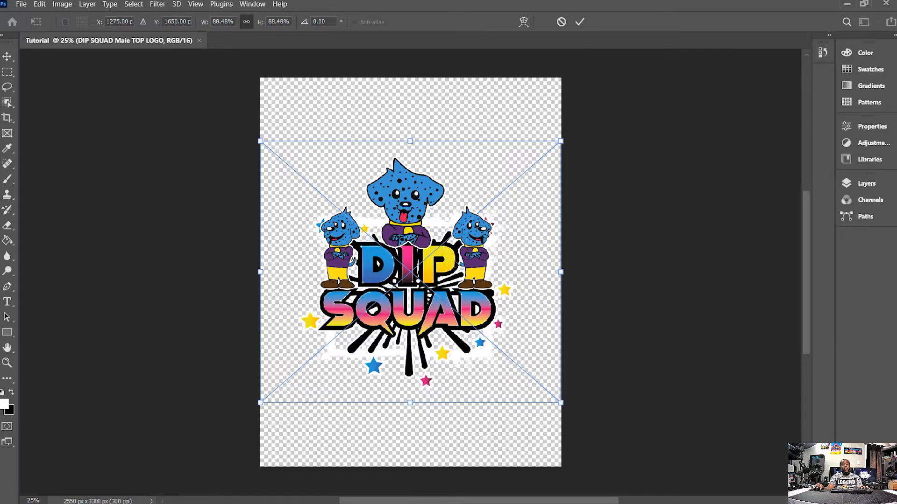
left_click(579, 22)
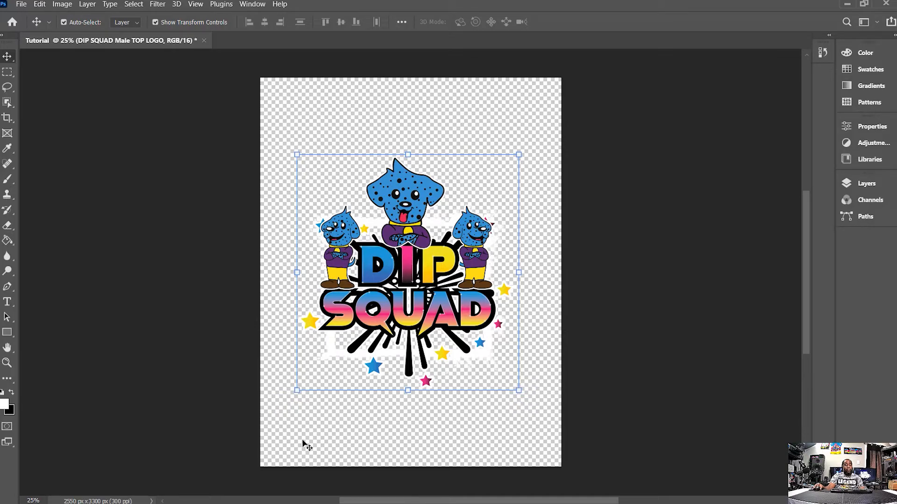
Step: Place the DIP SQUAD FEMALE TOP LOGO image from the FINISHED PNG'S folder over the male logo
key("super")
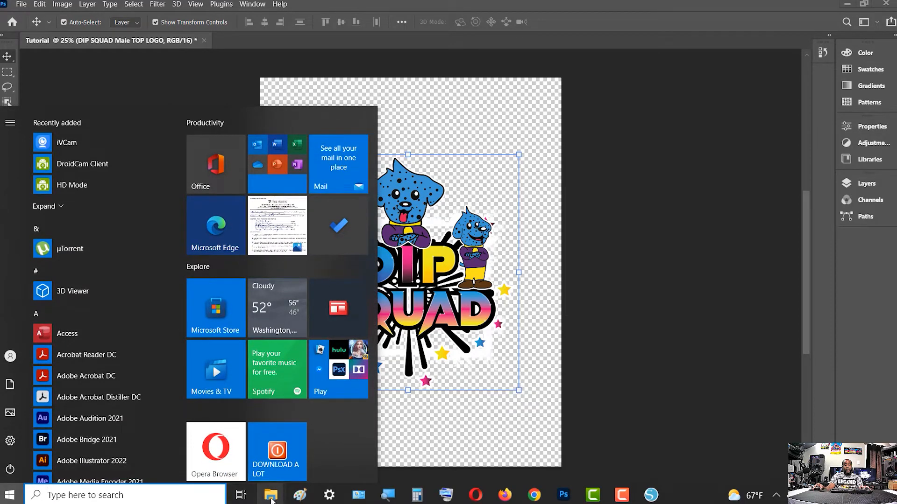
mouse_move(271, 498)
left_click(40, 444)
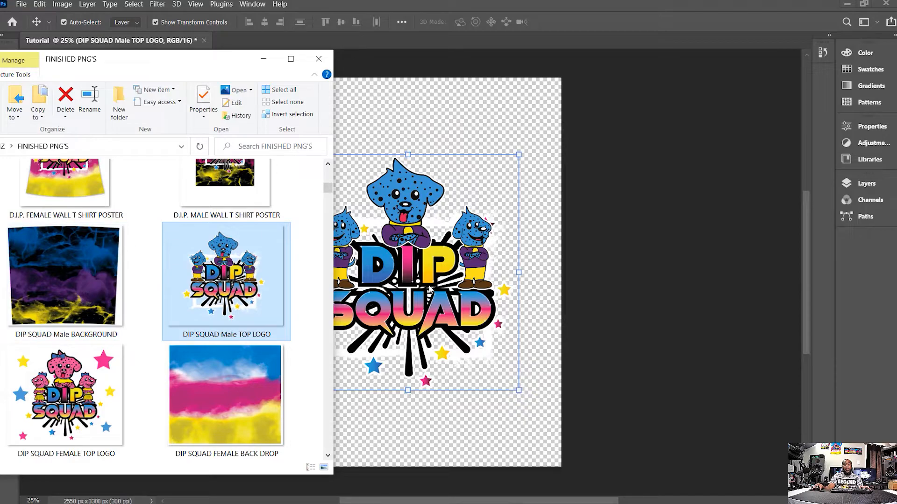
left_click_drag(64, 402, 425, 280)
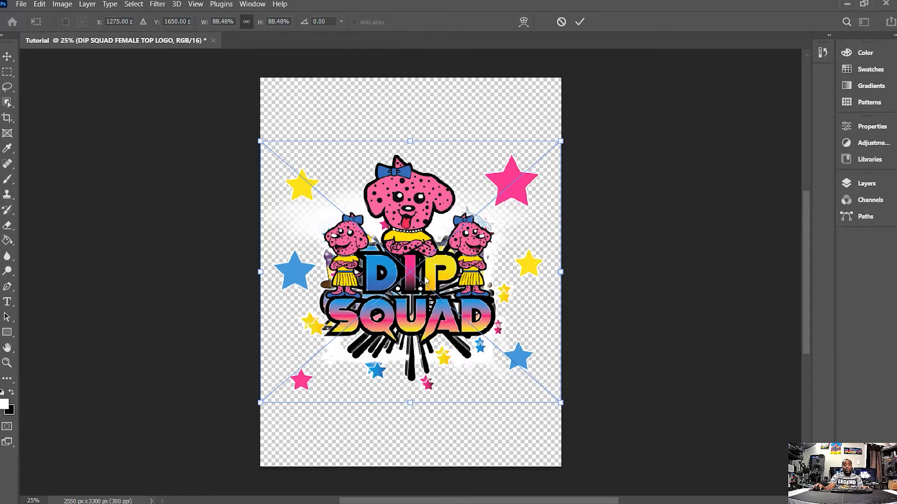
left_click(579, 22)
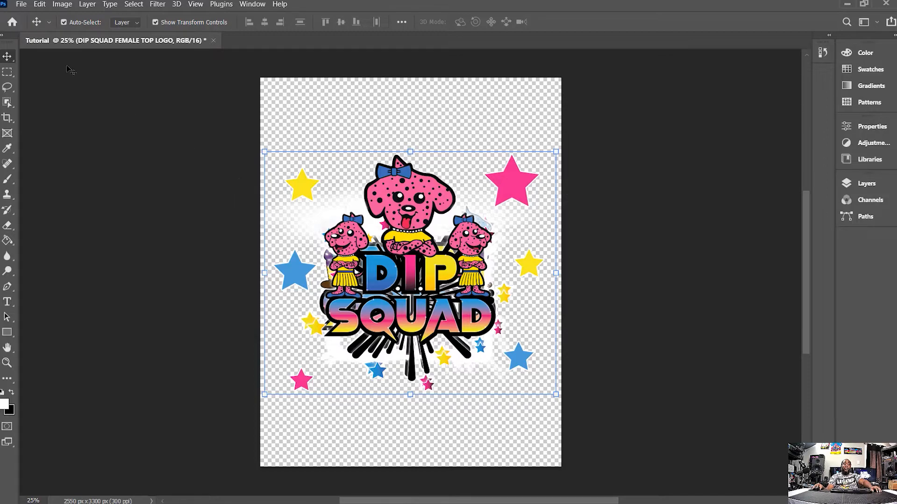
Step: Place the file Labels Black 127ML et-8550 - 8500 from the FINISHED PNG'S folder as an embedded image
left_click(22, 5)
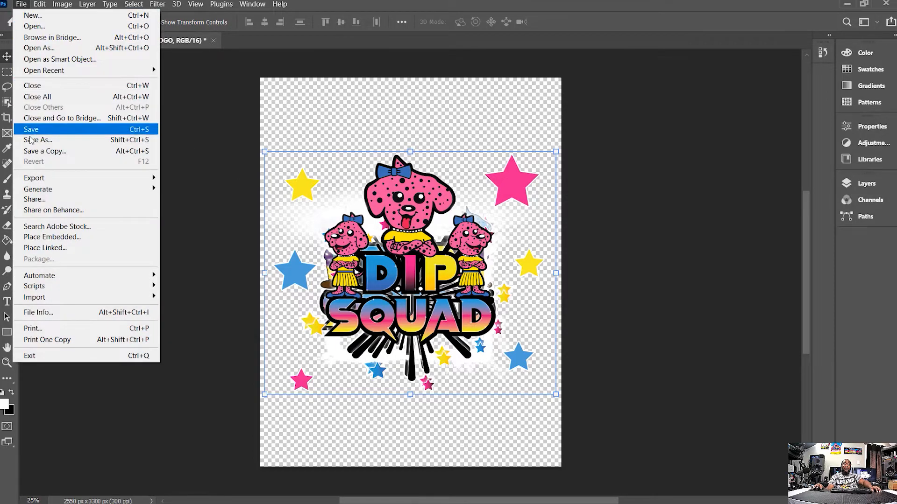
left_click(33, 237)
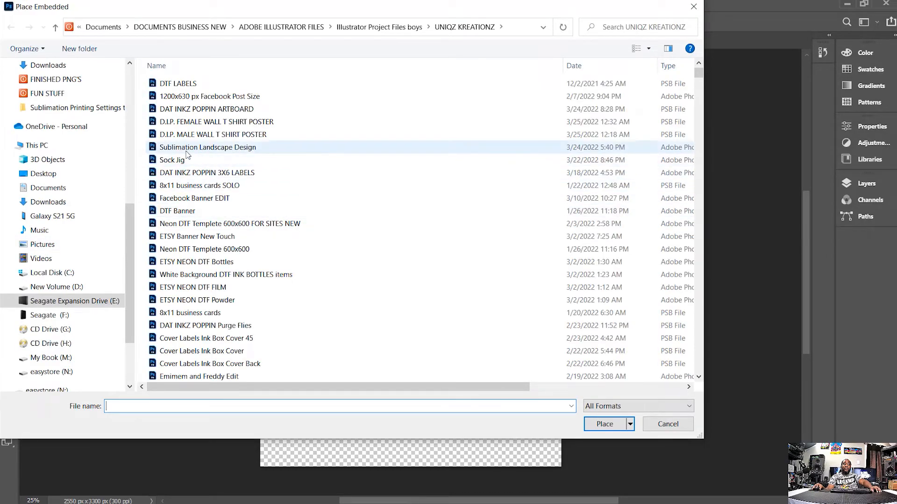
scroll(129, 206, "up", 3)
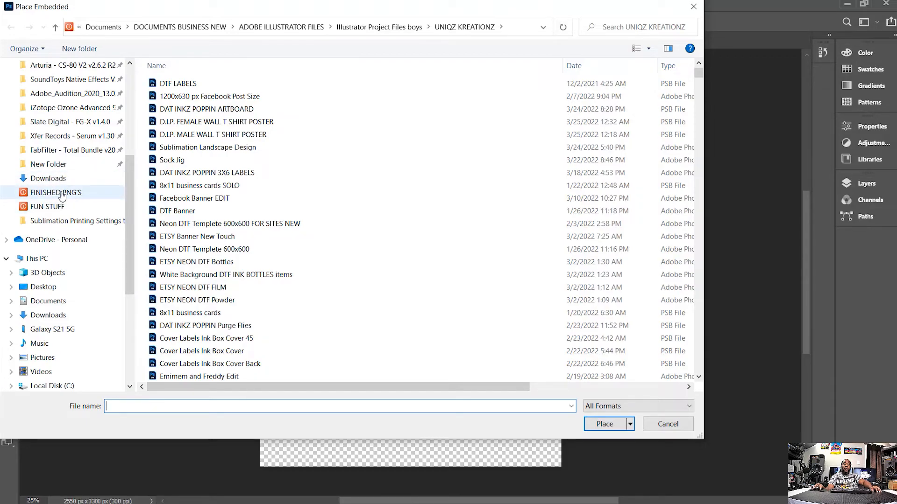
left_click(62, 195)
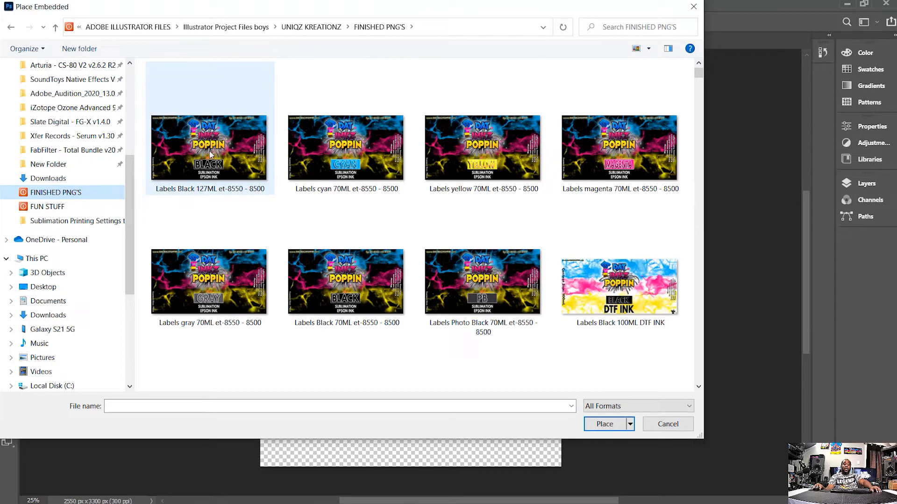
left_click(223, 157)
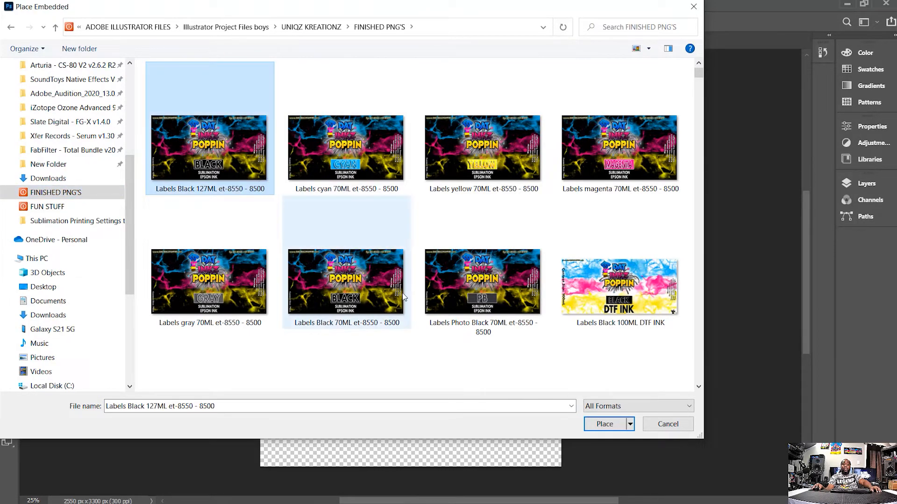
left_click(604, 426)
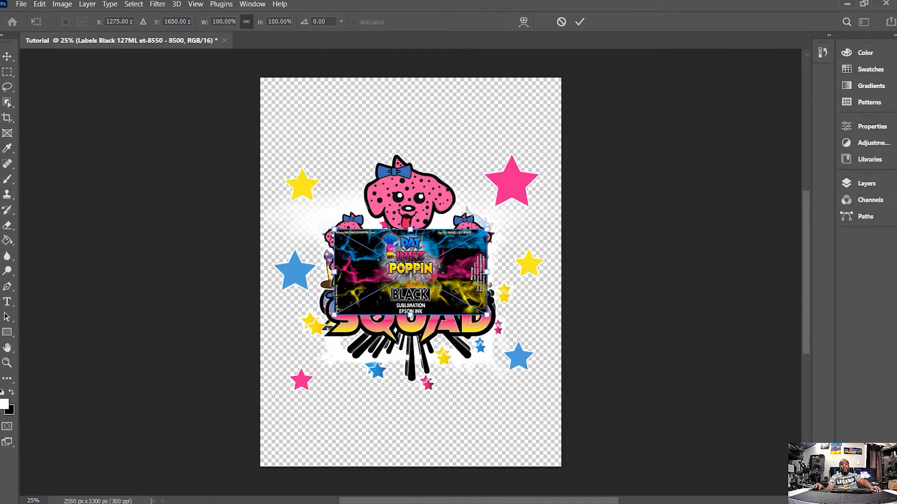
left_click(580, 22)
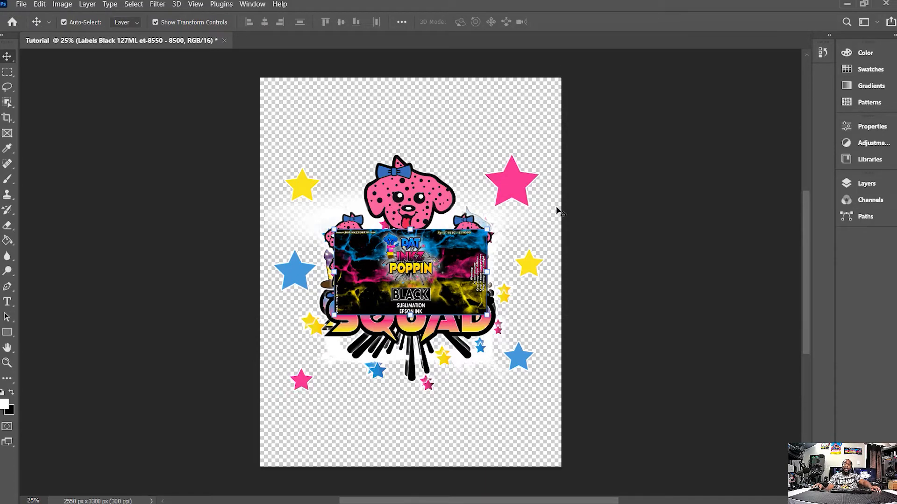
Step: Move the black ink label up near the top of the page, and hide the label and male logo layers
left_click(867, 183)
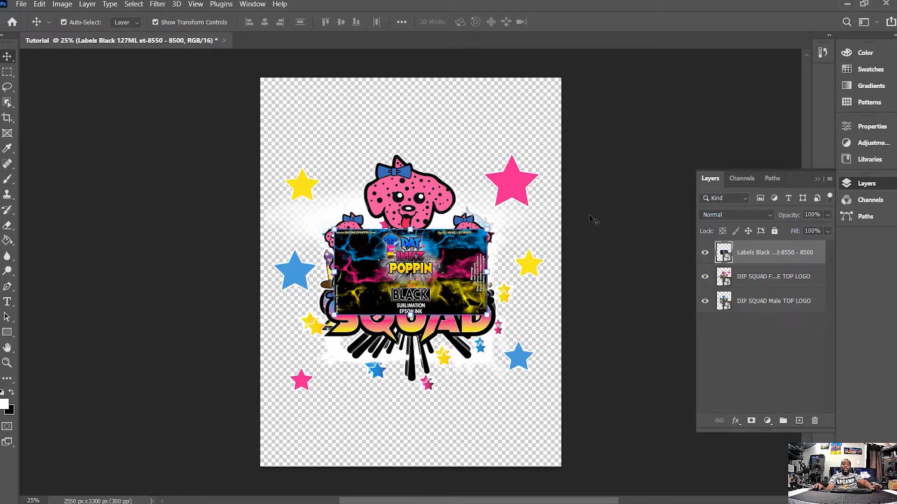
left_click_drag(432, 277, 432, 158)
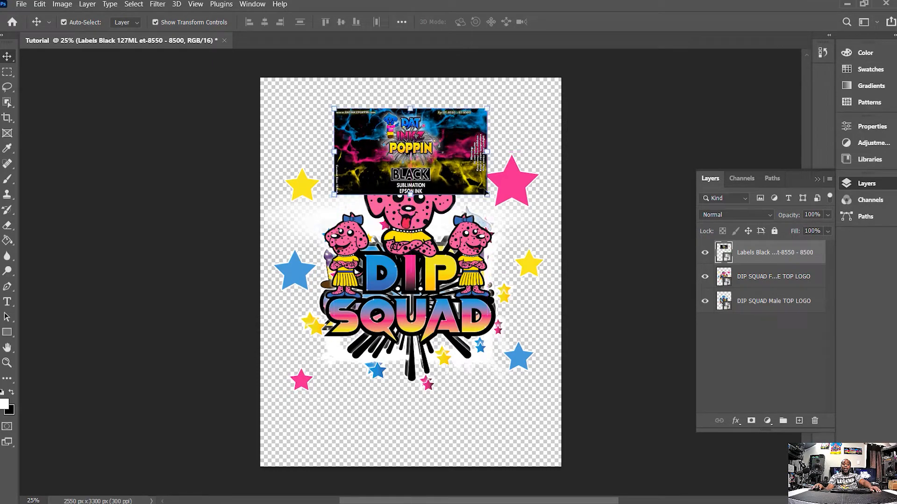
left_click(705, 254)
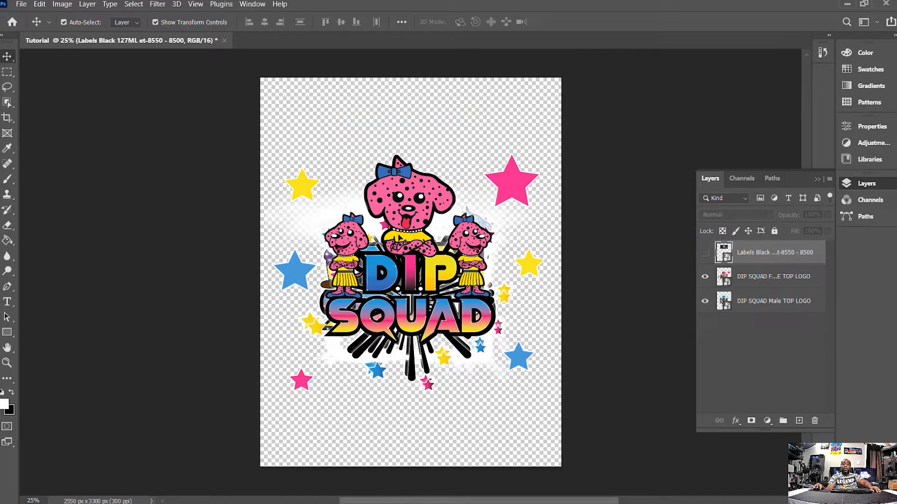
left_click(706, 302)
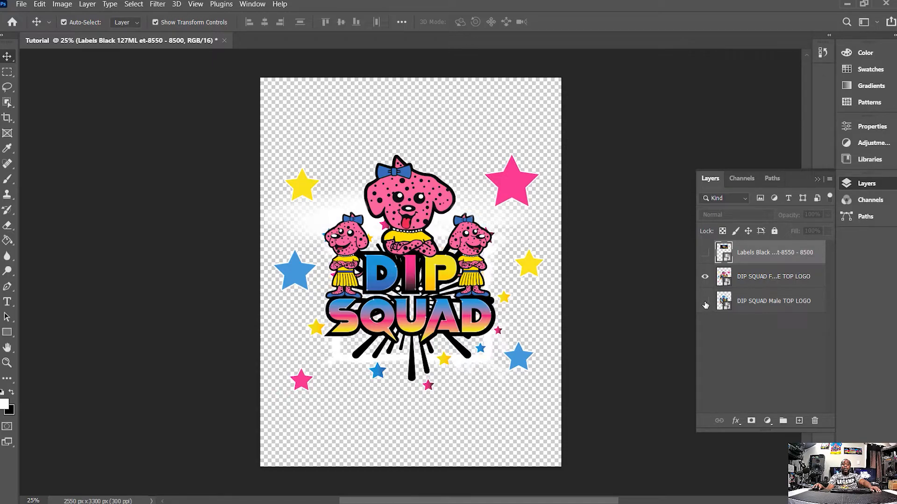
Step: Select the female logo layer and open the document's print settings with EPSON ET-8550 Series as the printer
left_click(757, 279)
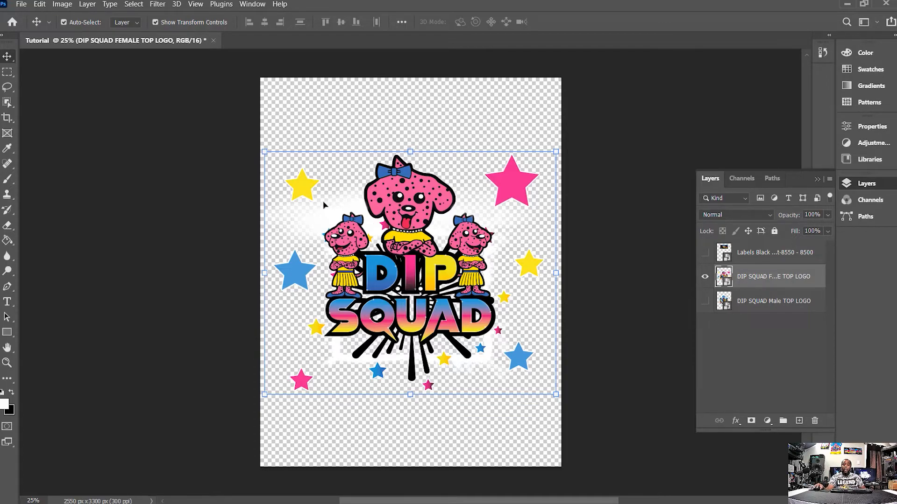
left_click(22, 5)
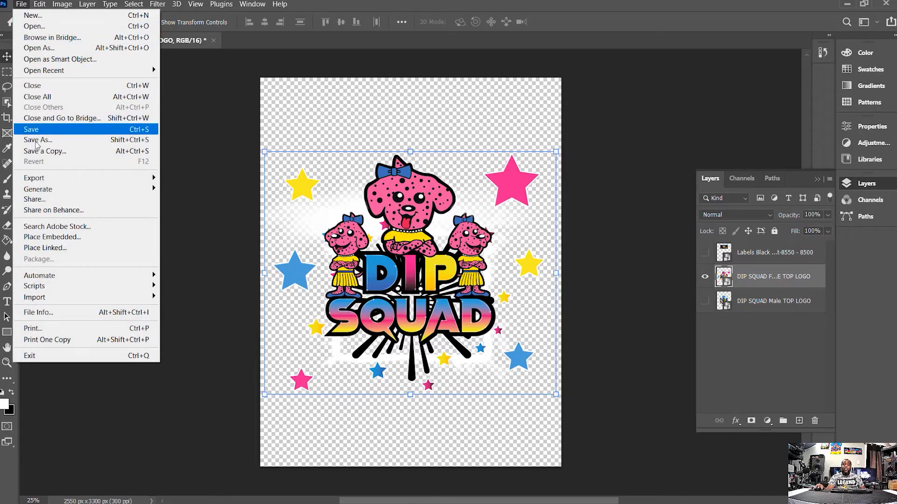
left_click(36, 329)
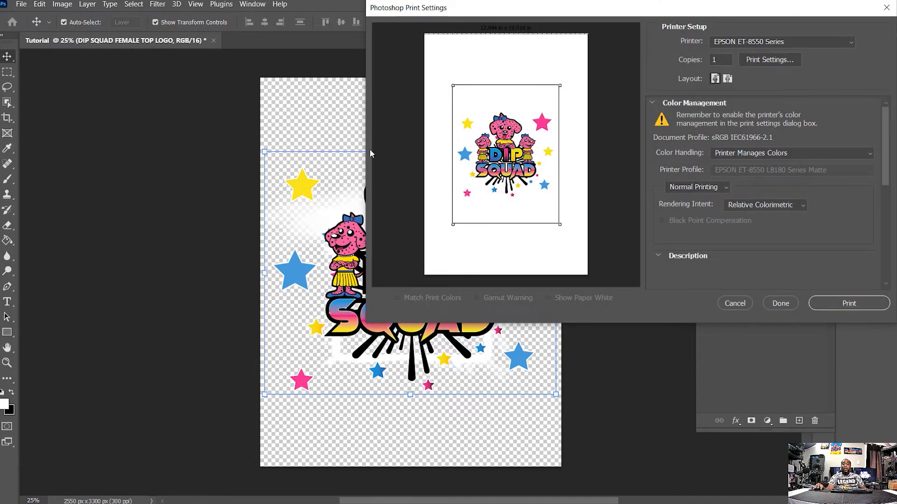
left_click_drag(691, 8, 516, 55)
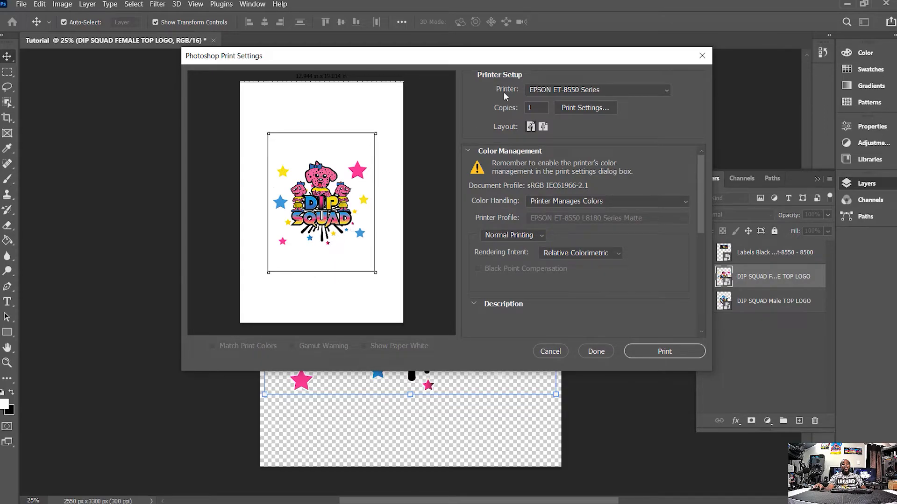
left_click(558, 90)
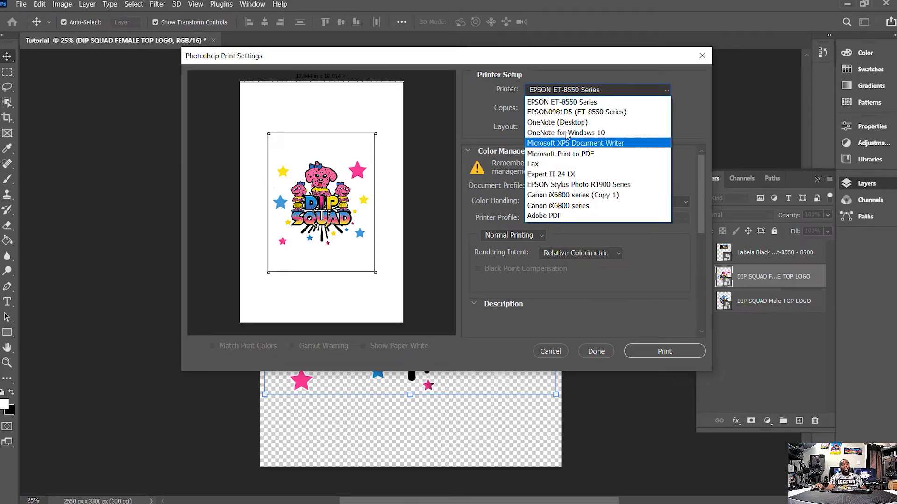
left_click(586, 103)
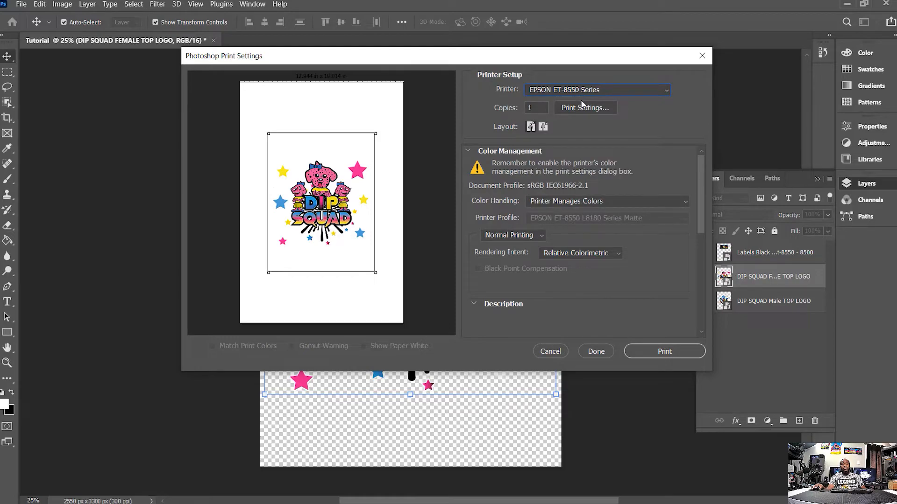
double_click(533, 107)
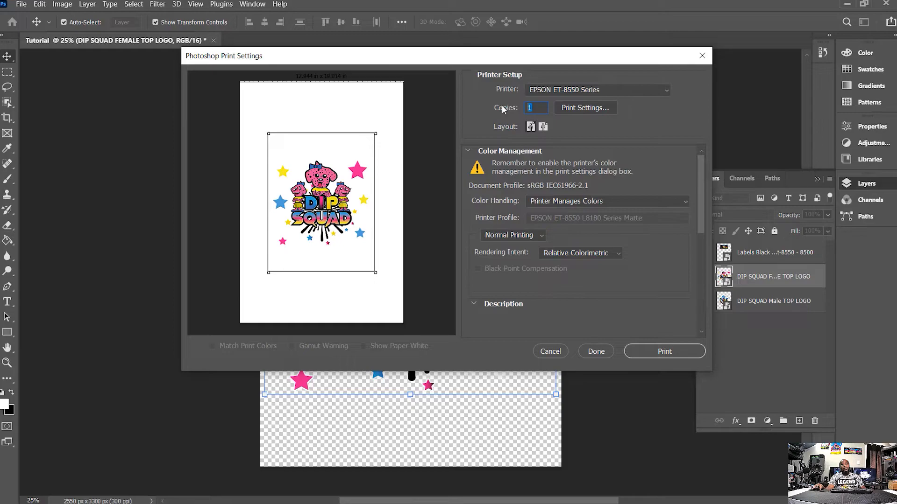
left_click(588, 108)
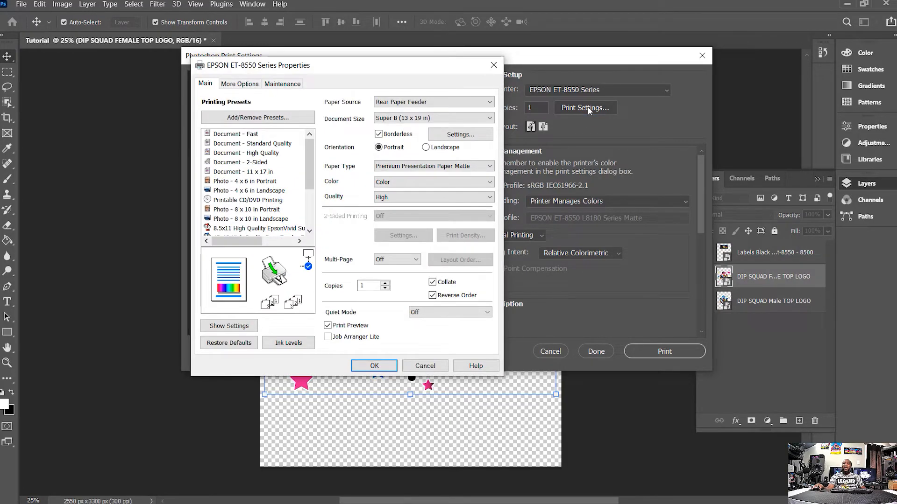
left_click_drag(433, 68, 409, 59)
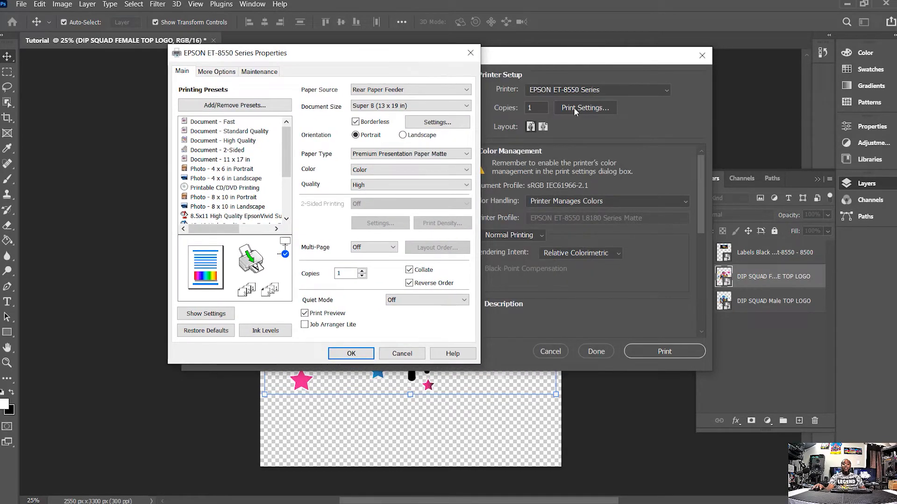
left_click(470, 52)
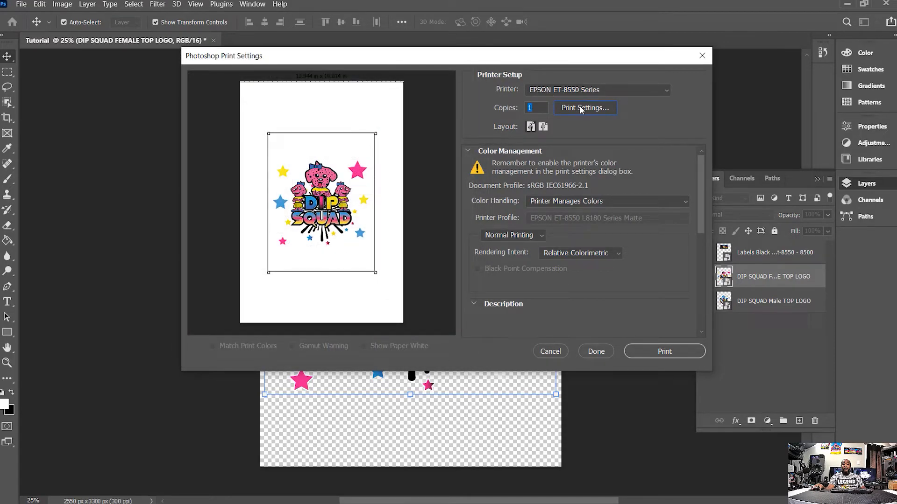
Step: Open the EPSON ET-8550 driver properties and choose Rear Paper Feeder as the paper source
left_click(582, 110)
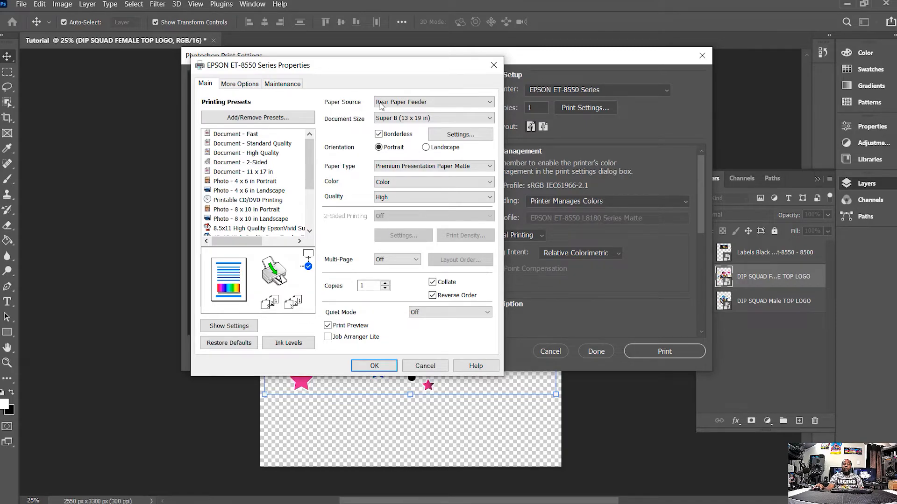
left_click(400, 103)
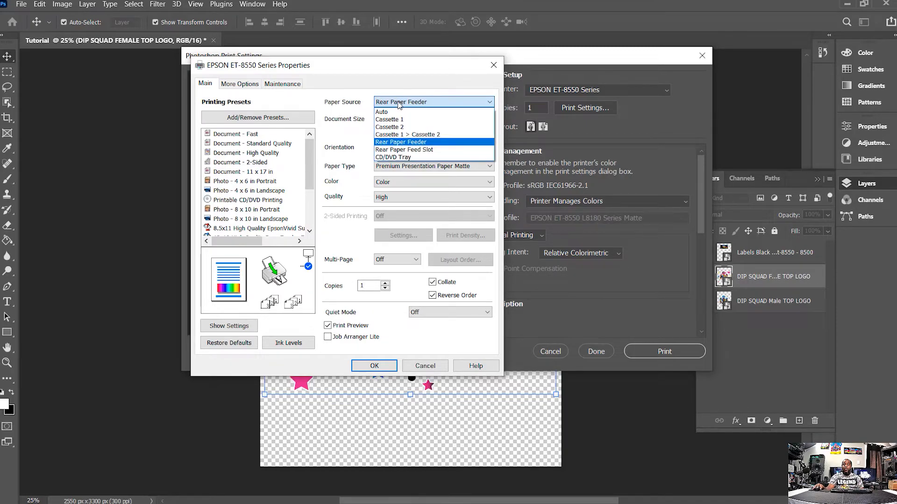
left_click(395, 145)
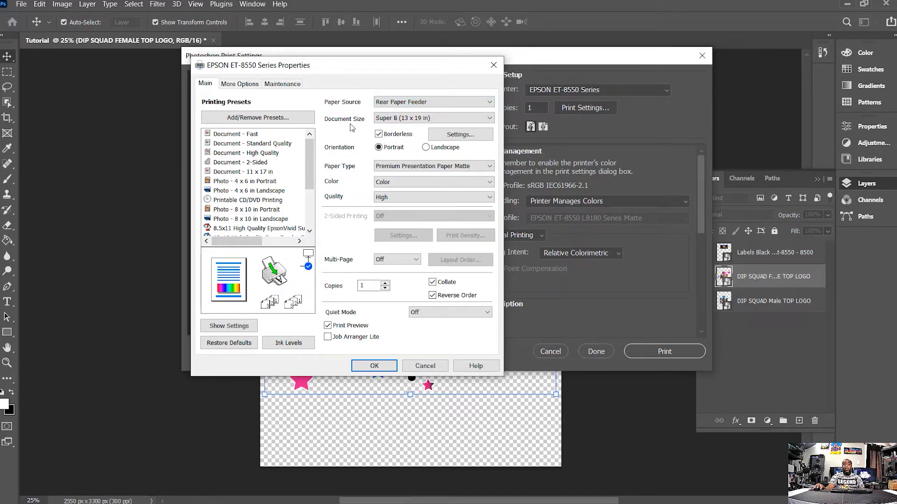
Step: Set the document size to Super B (13 x 19 in) with borderless printing enabled
left_click(391, 118)
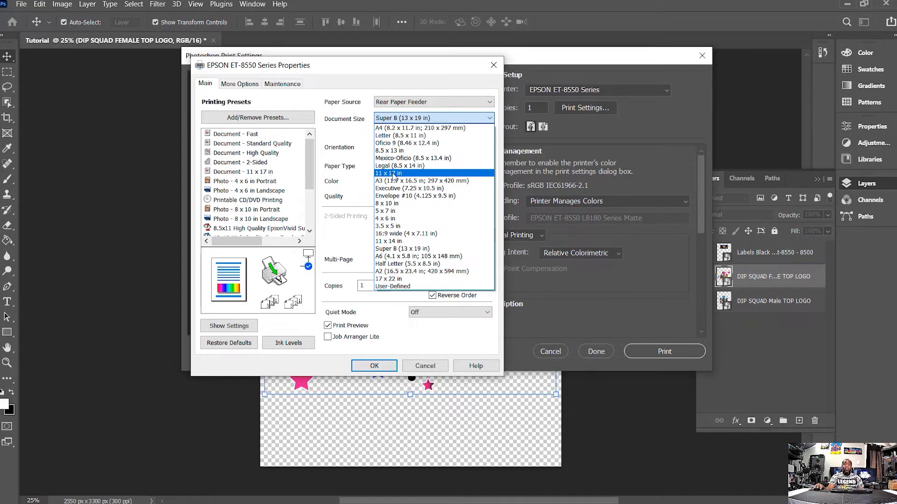
left_click(403, 250)
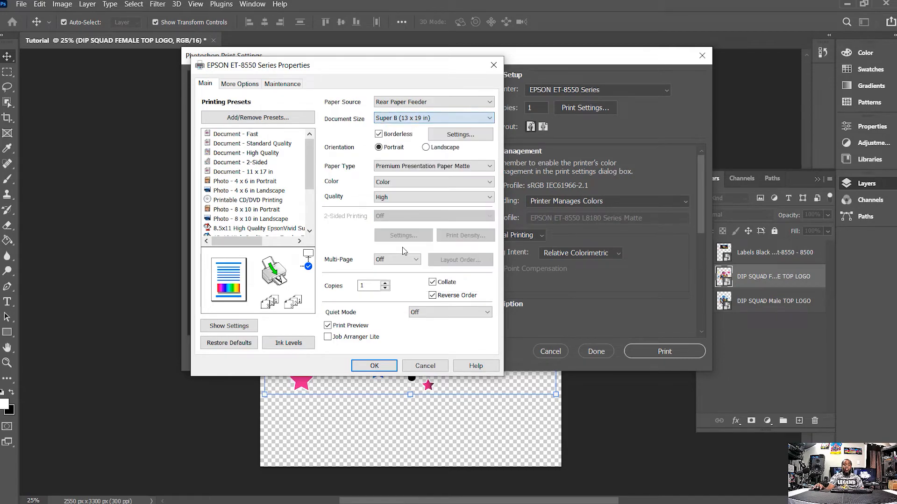
left_click(379, 135)
left_click(379, 134)
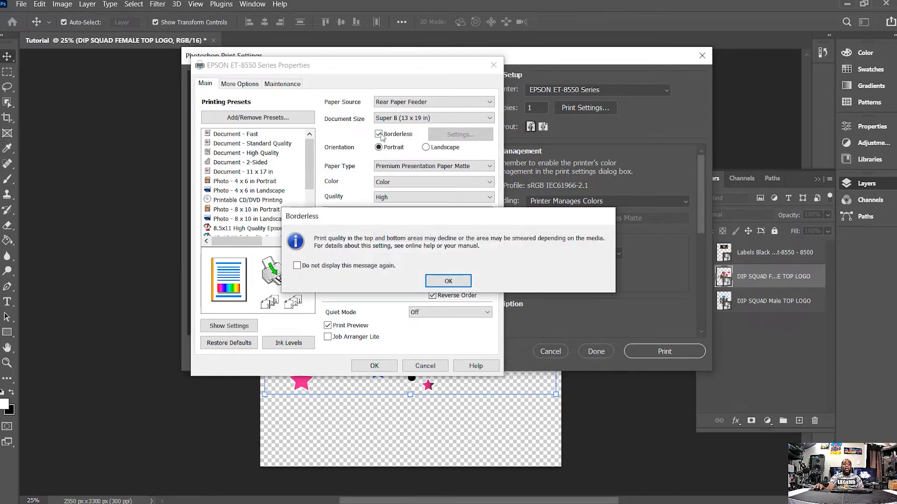
left_click(441, 281)
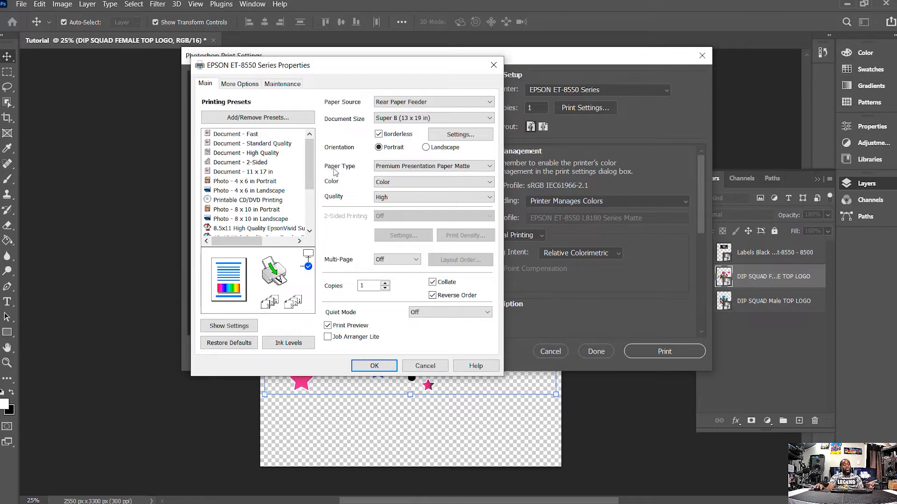
Step: Choose Premium Presentation Paper Matte as the paper type
left_click(396, 168)
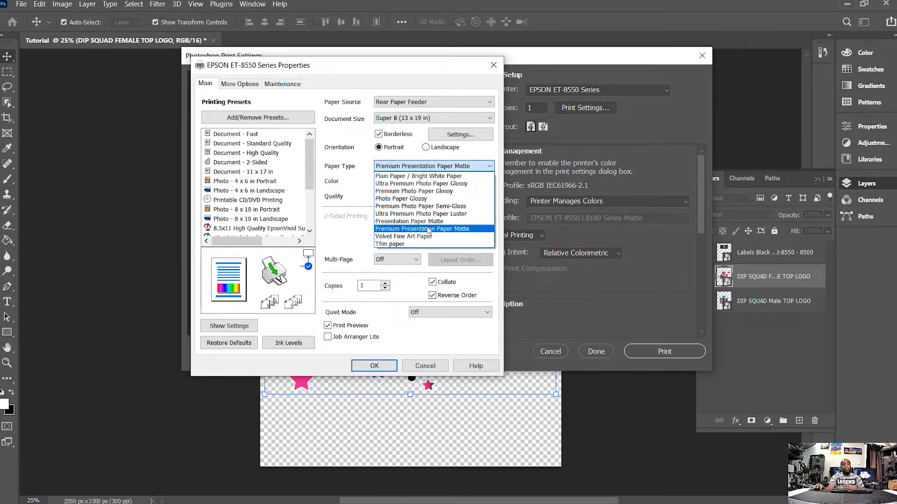
left_click(458, 230)
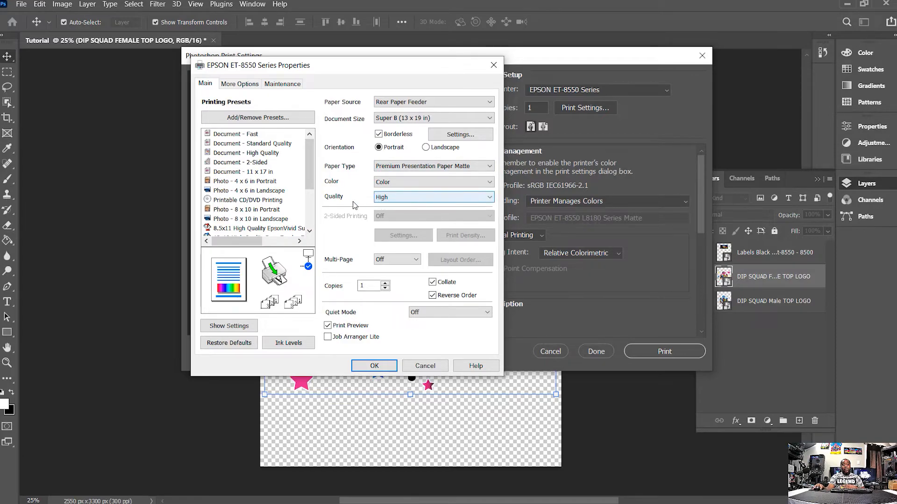
left_click(404, 202)
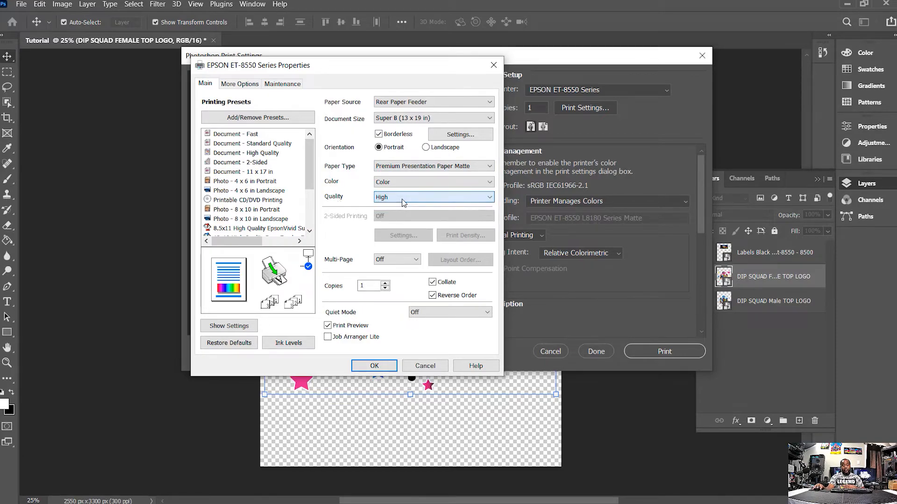
Step: Try Plain Paper / Bright White Paper as the paper type with Best quality
left_click(390, 169)
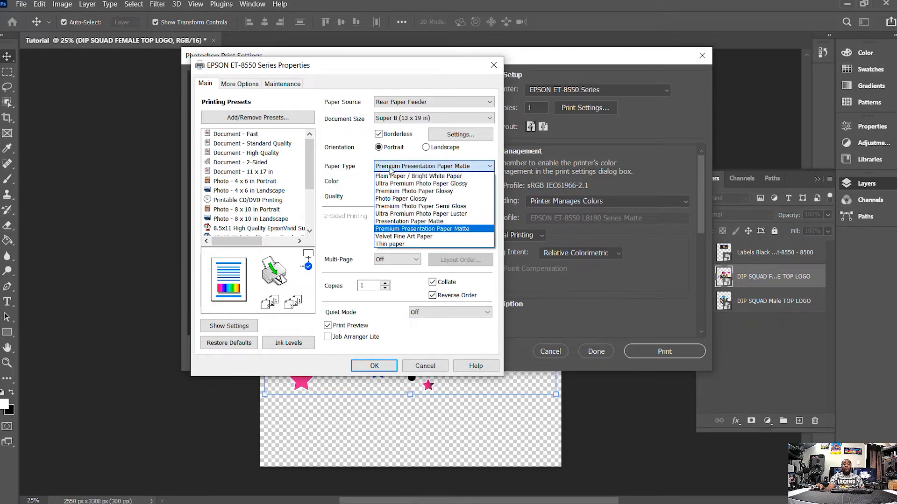
left_click(392, 177)
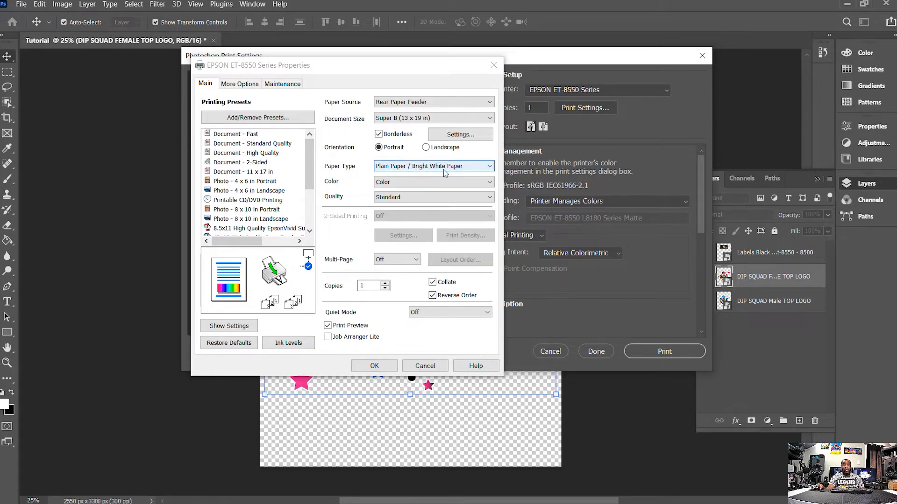
left_click(406, 198)
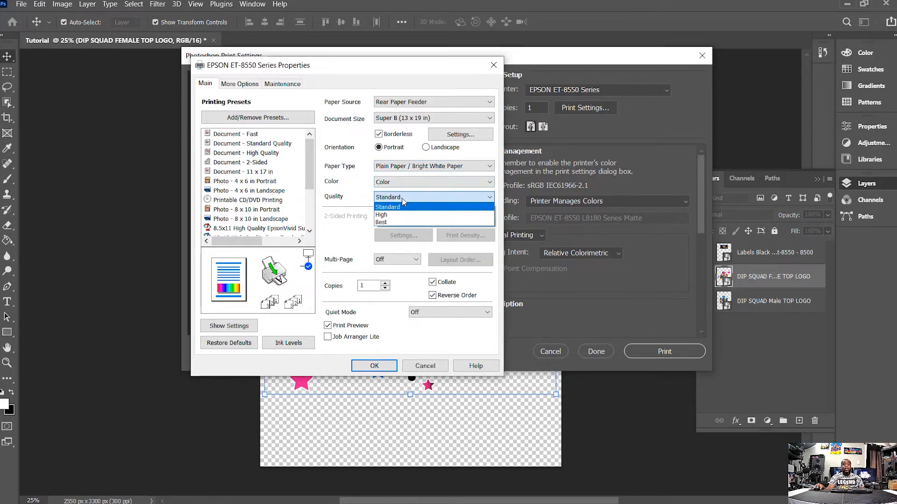
left_click(393, 222)
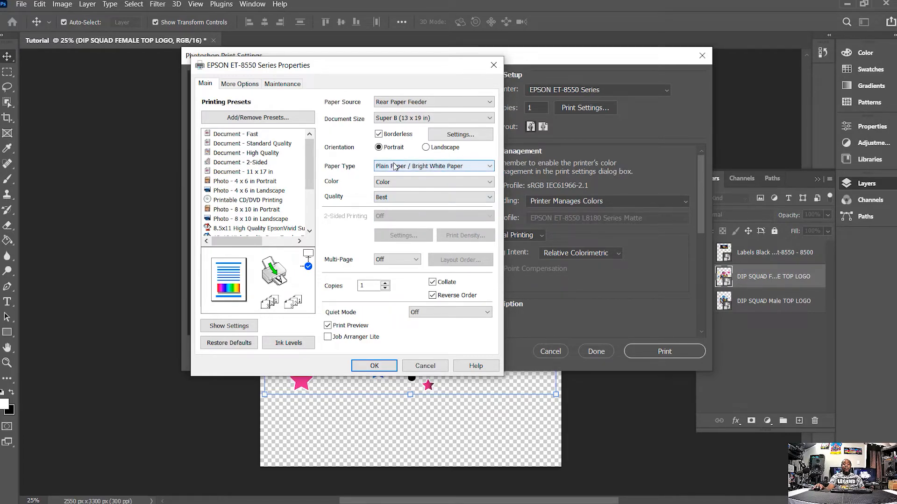
Step: Set the paper type to Premium Presentation Paper Matte and the quality to High
left_click(412, 168)
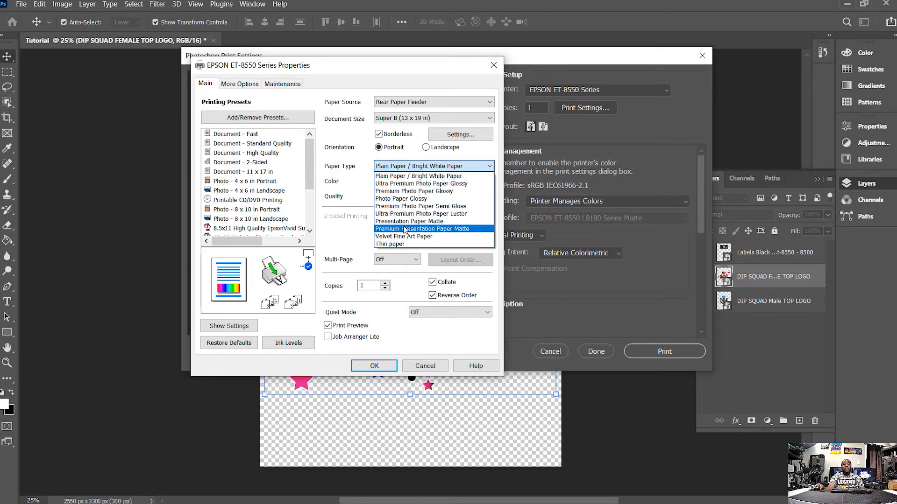
left_click(420, 229)
left_click(385, 197)
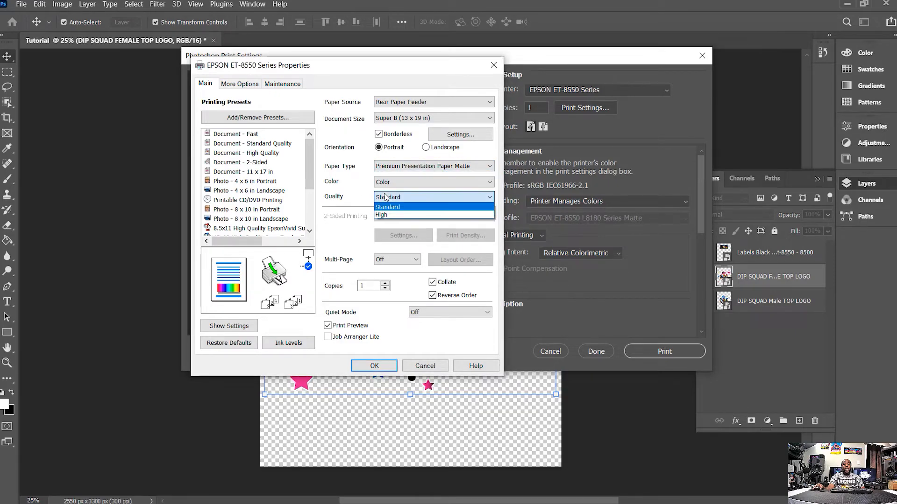
left_click(388, 212)
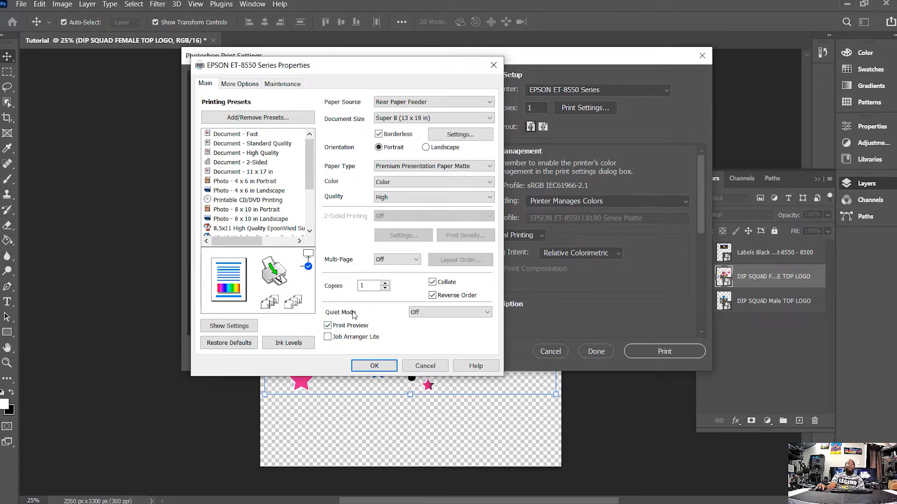
Step: Try Quiet Mode switched on, and set it back to Off
left_click(423, 317)
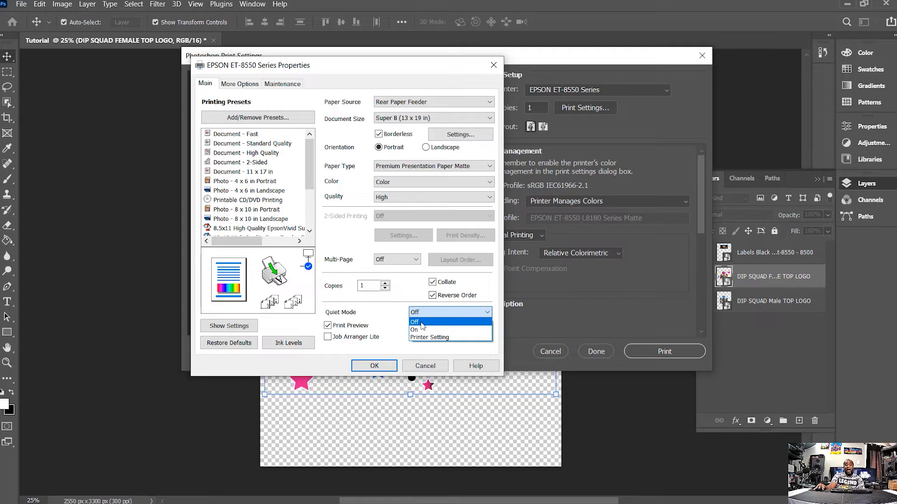
left_click(422, 323)
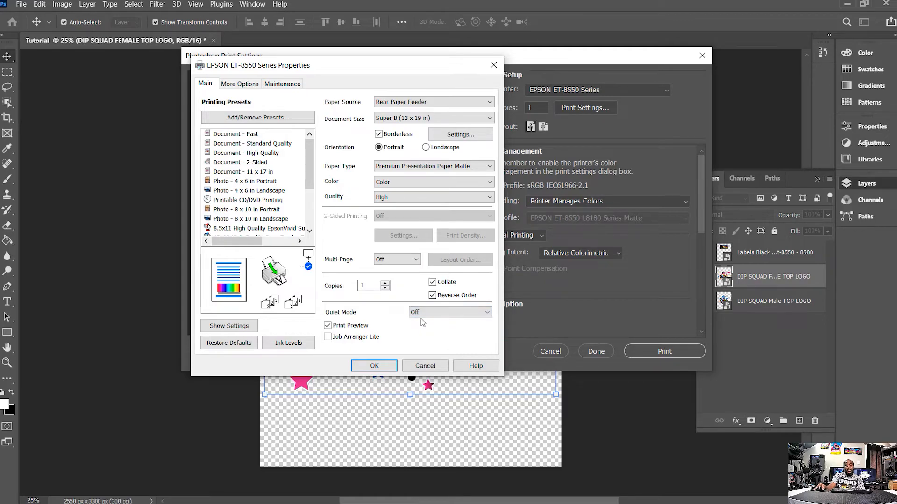
left_click(423, 312)
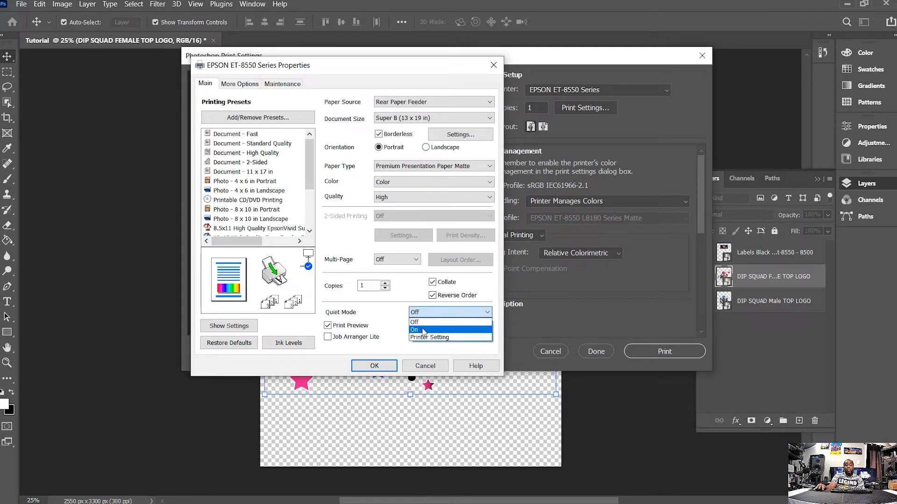
left_click(424, 330)
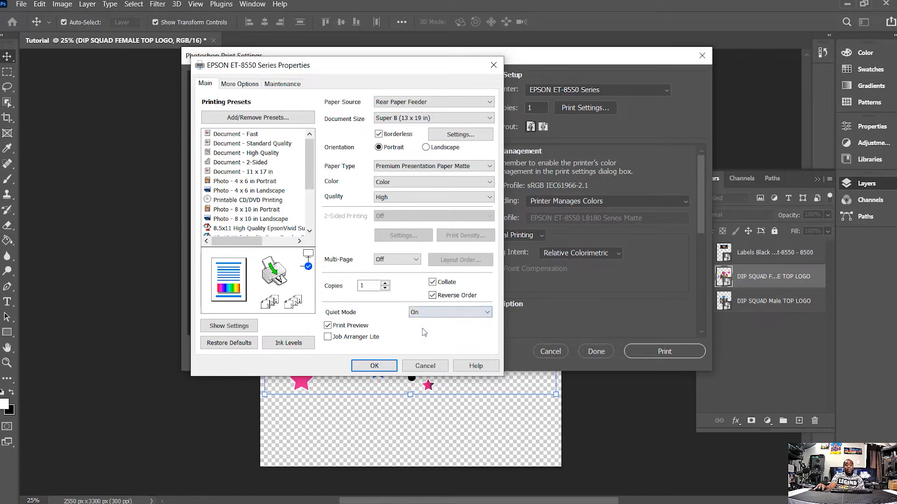
left_click(424, 315)
left_click(423, 321)
Step: Set the driver's color correction to Custom and choose Color Controls in its advanced settings
left_click(250, 85)
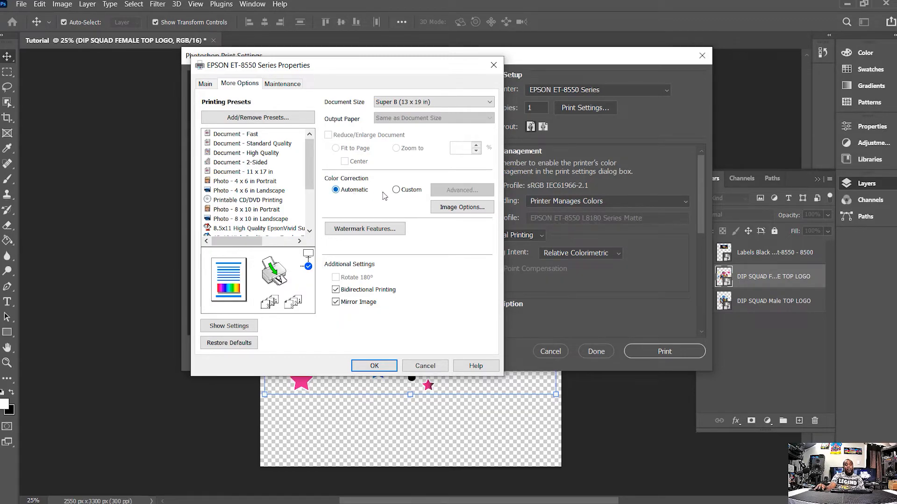
left_click(397, 190)
left_click(461, 191)
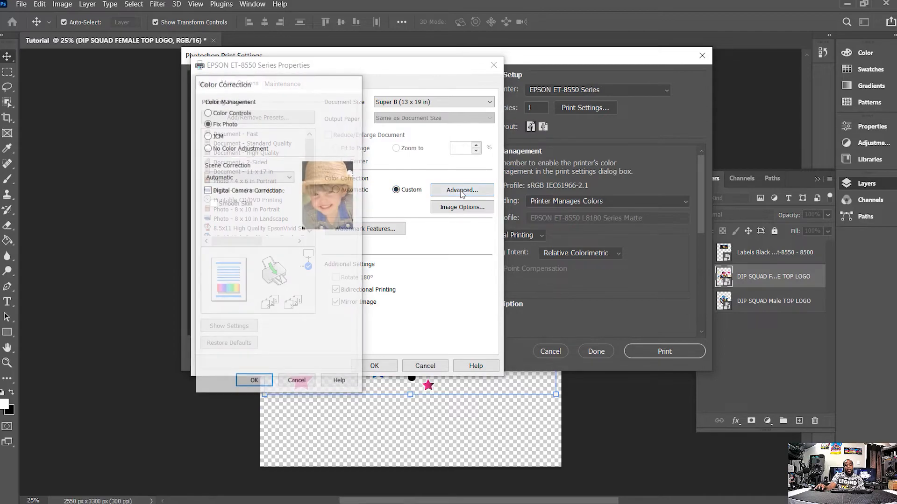
left_click(208, 113)
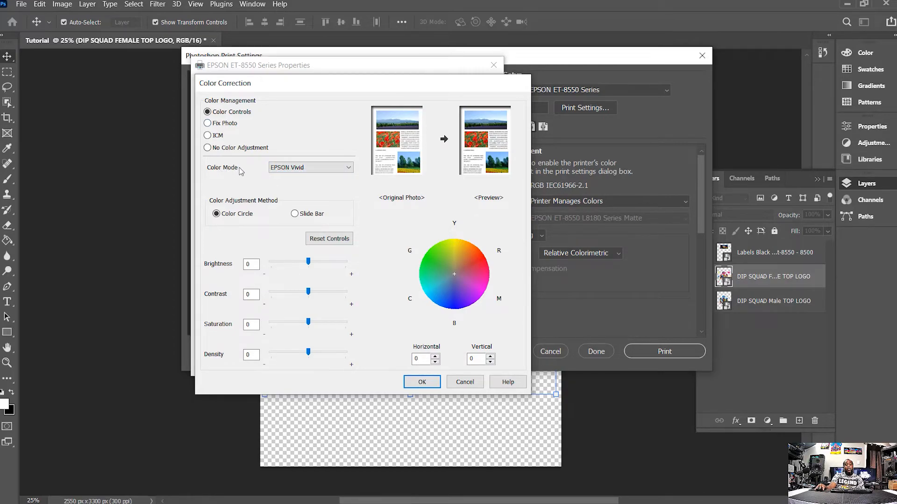
Step: Try the Adobe RGB color mode with gamma 1.8, and return the color mode to EPSON Vivid
left_click(294, 171)
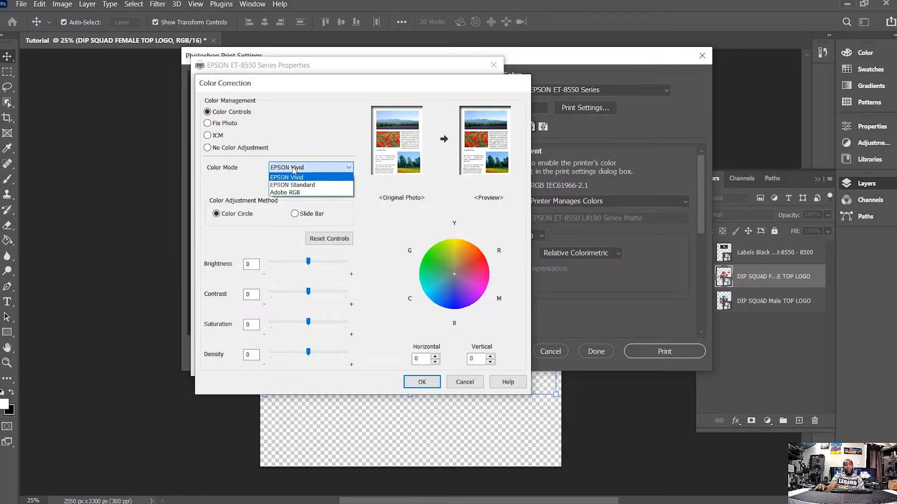
left_click(295, 193)
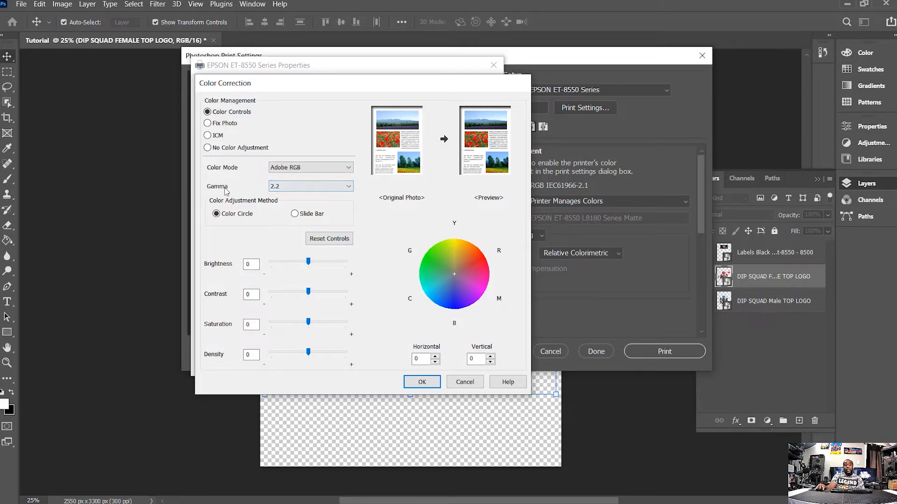
left_click(294, 193)
left_click(289, 200)
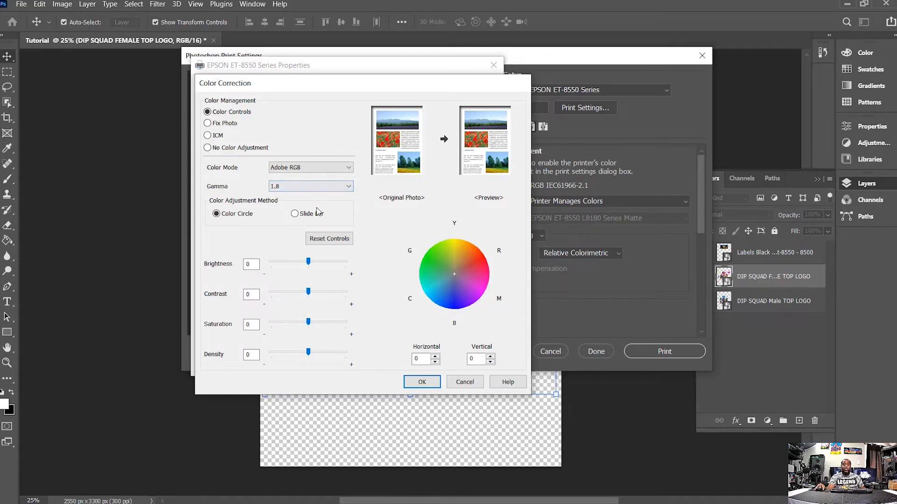
left_click(291, 168)
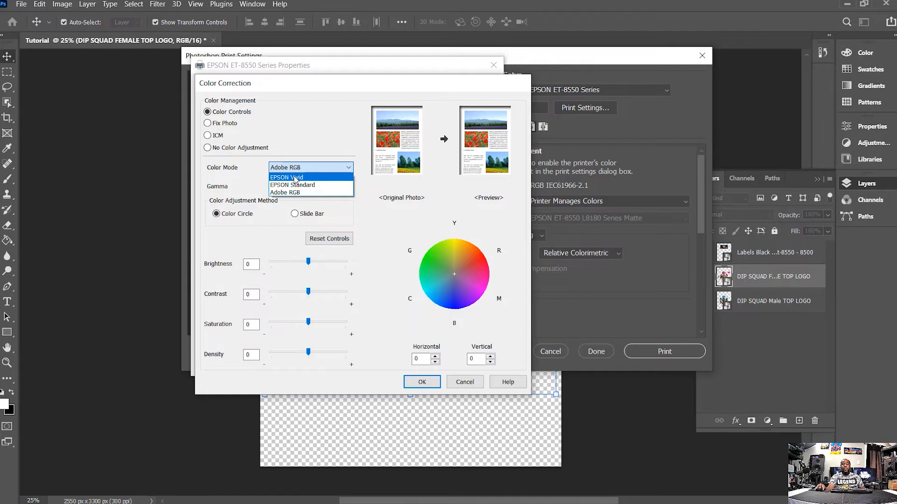
left_click(295, 178)
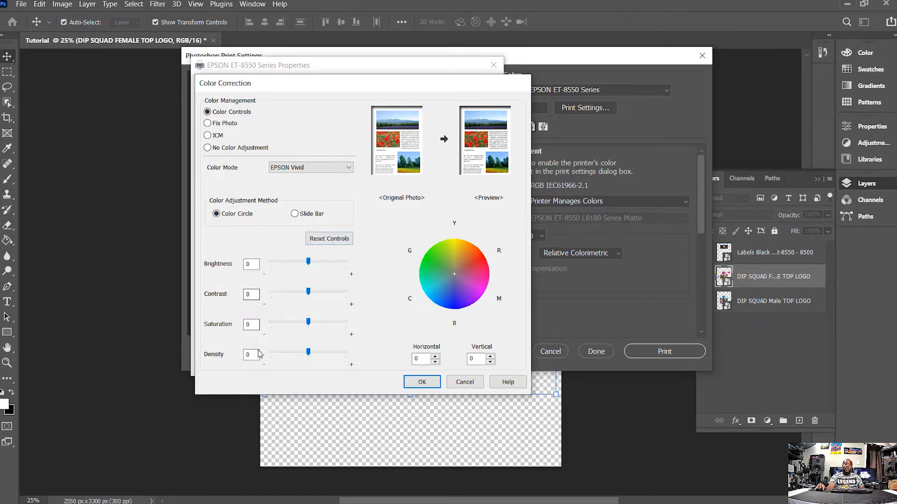
Step: Try brightness, contrast and saturation at 1 and density at 4, and reset the color controls
double_click(250, 264)
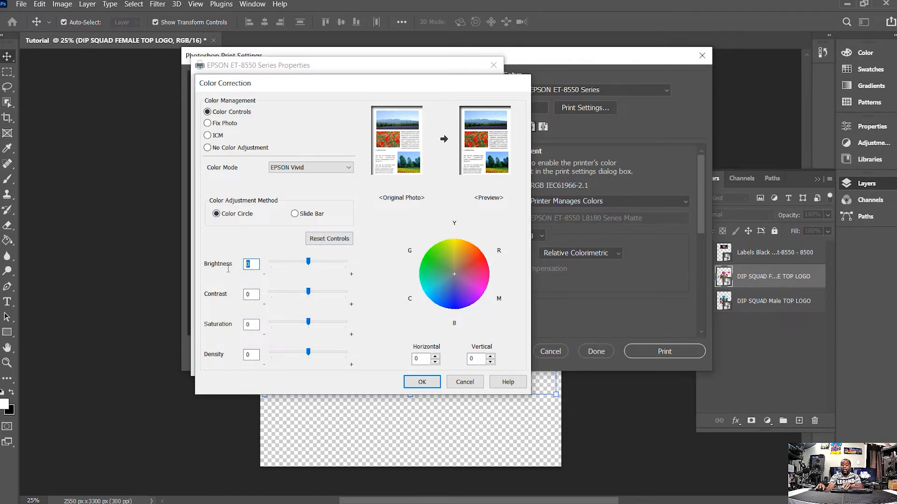
type("1")
key("Tab")
type("1")
key("Tab")
type("1")
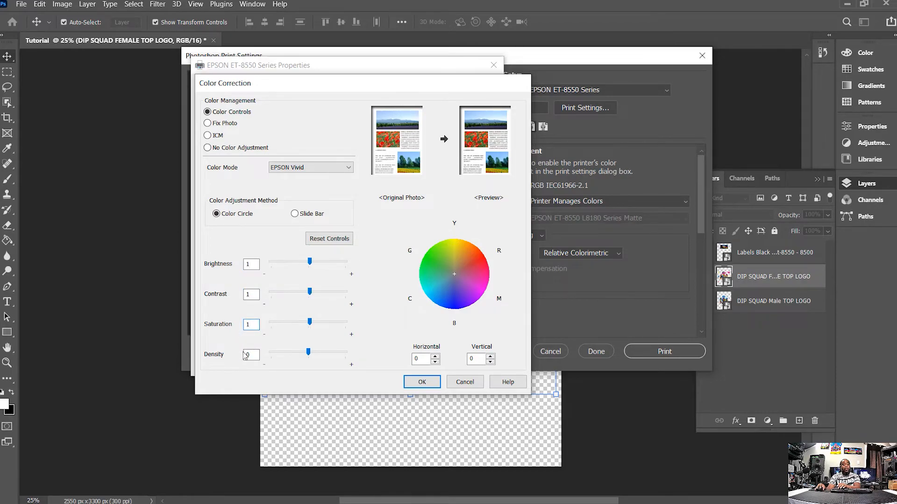
key("Tab")
type("4")
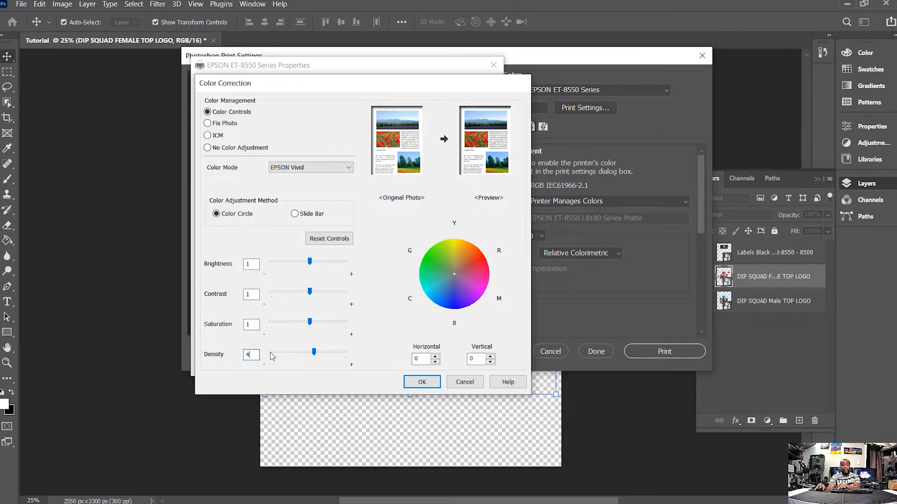
left_click(327, 244)
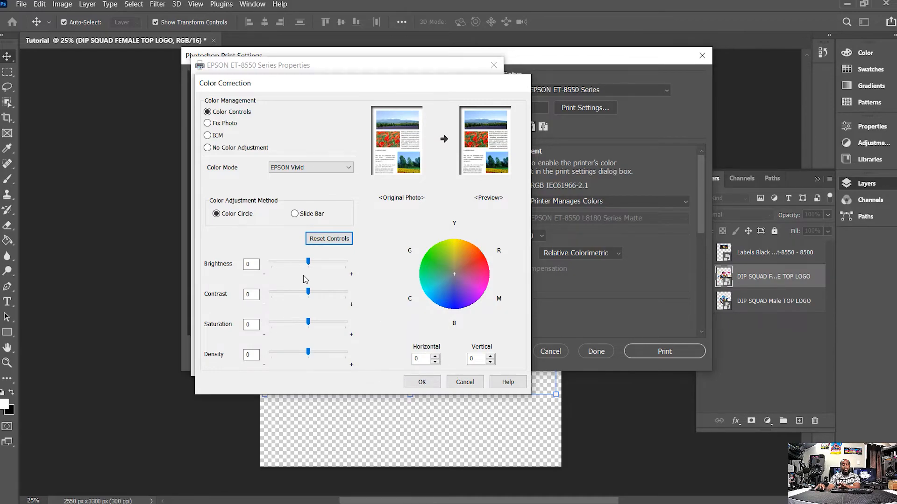
Step: Try the Slide Bar adjustment method with brightness 4, contrast 4 and yellow 25, and reset the controls
left_click(295, 214)
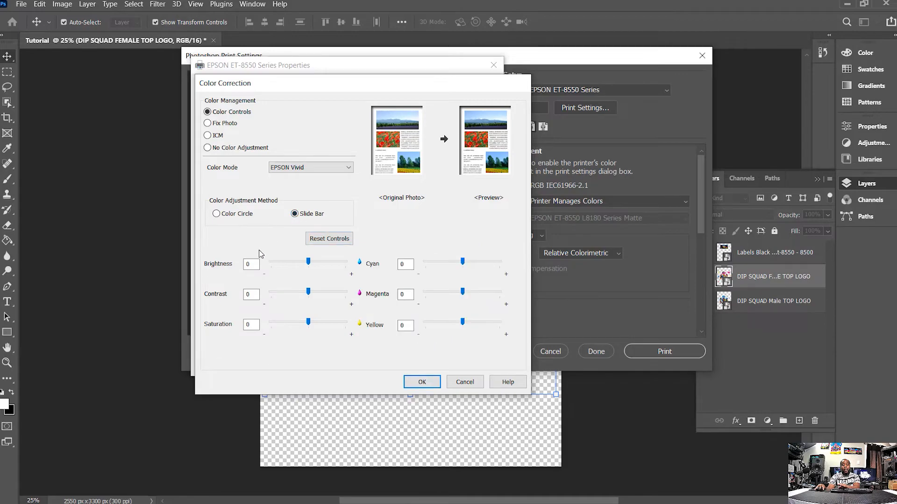
type("4")
key("Tab")
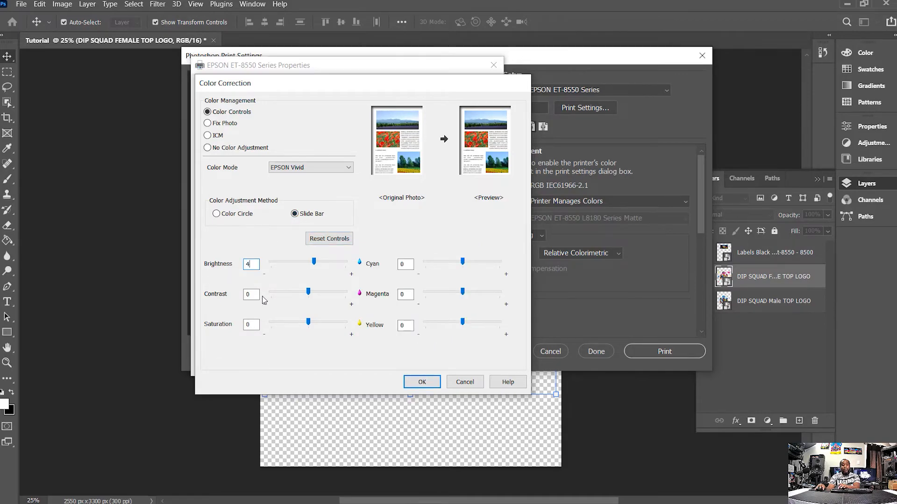
type("4")
double_click(402, 326)
type("25")
left_click(329, 239)
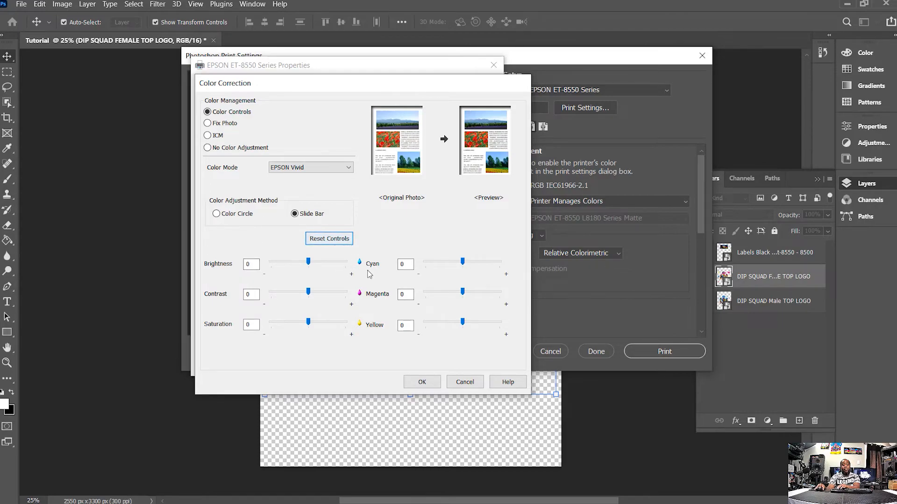
Step: Choose Slide Bar as the color adjustment method and apply the color correction settings
left_click(217, 215)
left_click(294, 214)
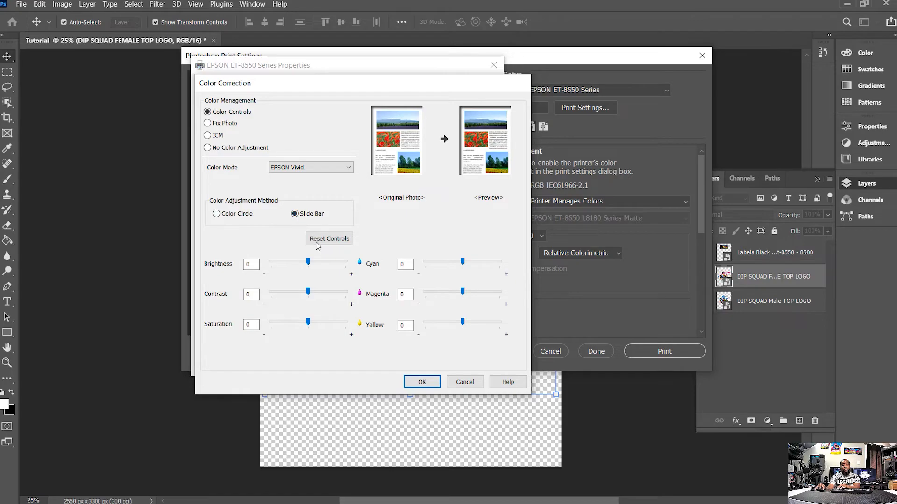
left_click(422, 381)
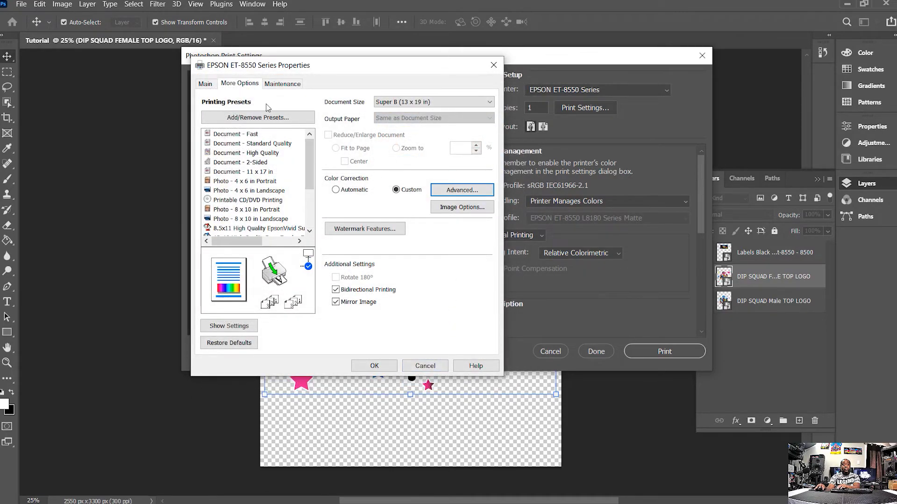
Step: Set color correction to Automatic, turn off Bidirectional Printing, and accept the printer properties
left_click(336, 189)
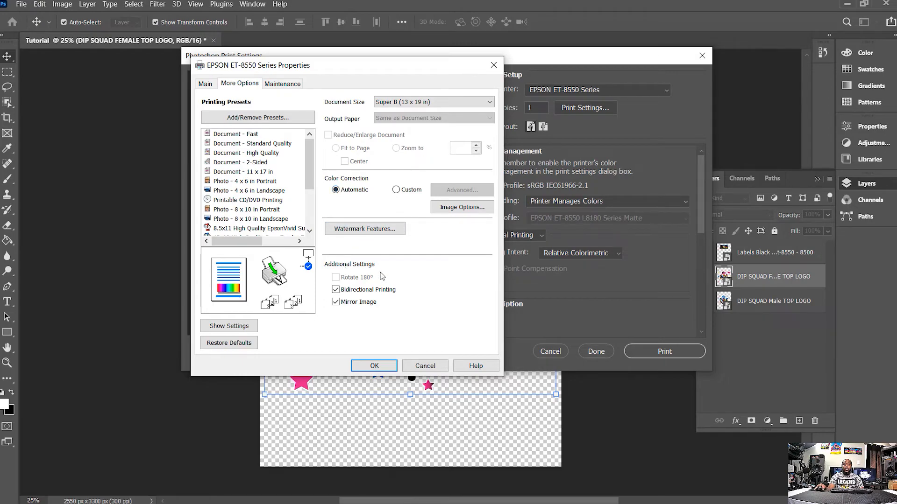
left_click(336, 290)
left_click(205, 83)
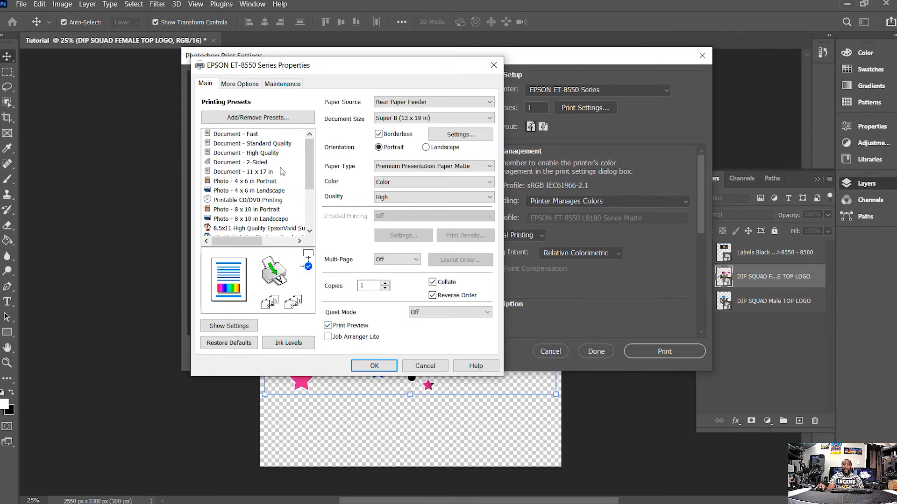
left_click(240, 84)
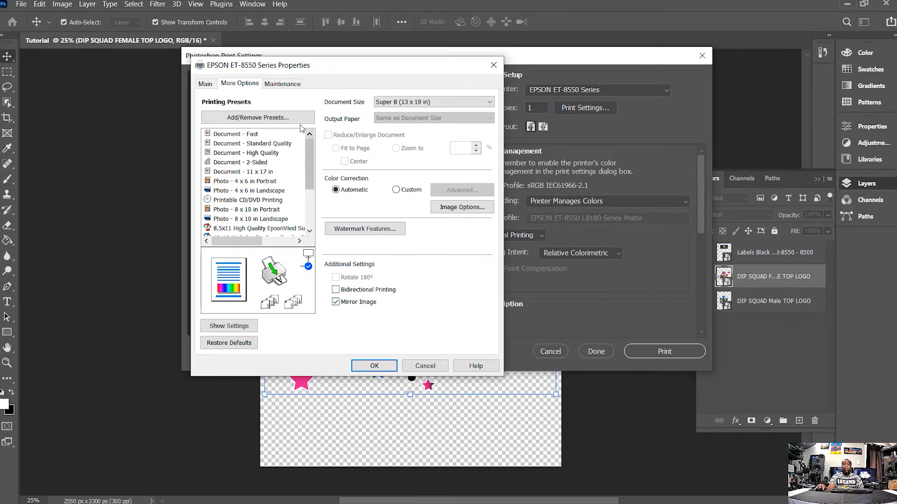
left_click(207, 85)
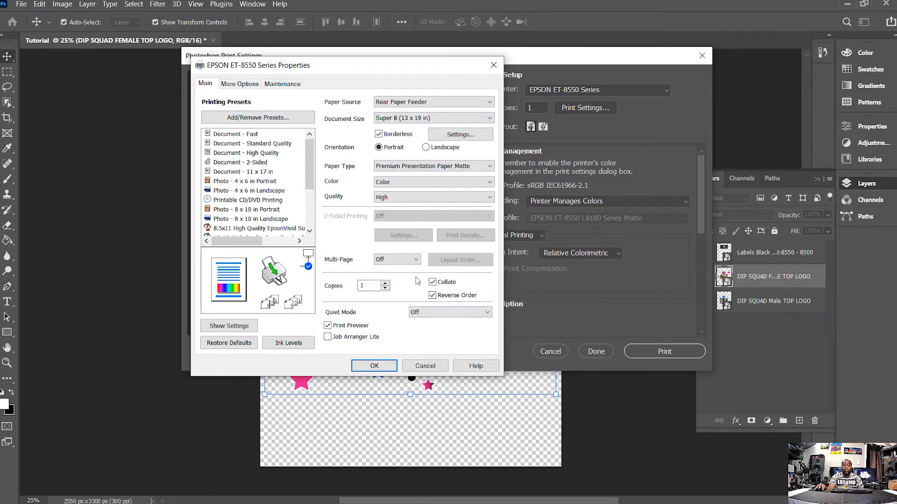
left_click(374, 366)
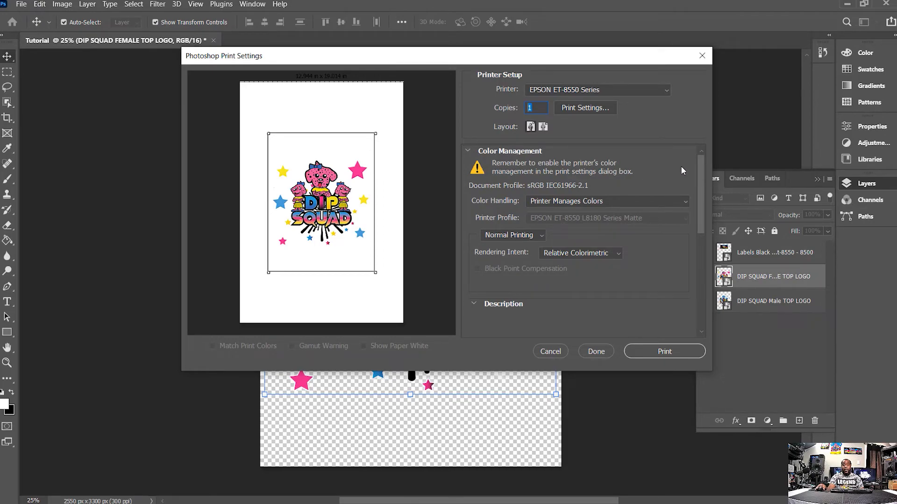
Step: Choose Printer Manages Colors as the color handling for the print
scroll(700, 172, "down", 1)
scroll(702, 154, "up", 1)
left_click(568, 202)
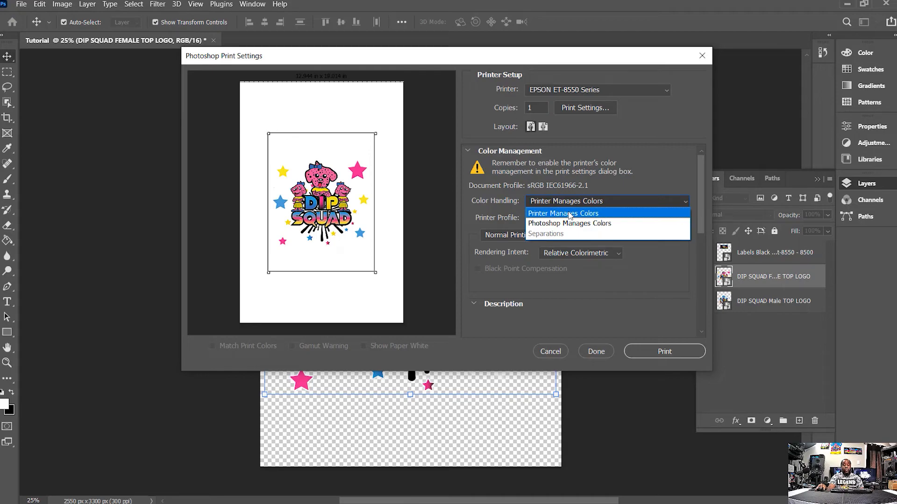
left_click(569, 214)
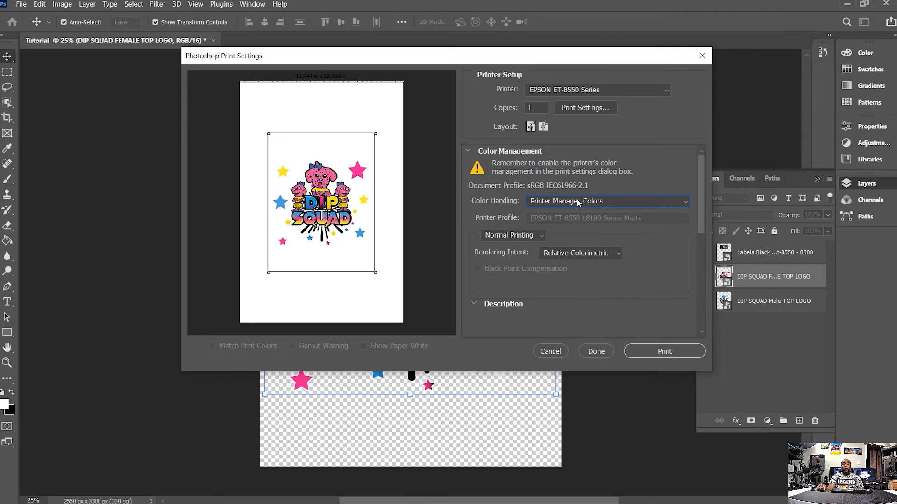
left_click(578, 202)
left_click(578, 215)
Step: Choose Relative Colorimetric as the rendering intent and reselect Printer Manages Colors for color handling
left_click(565, 253)
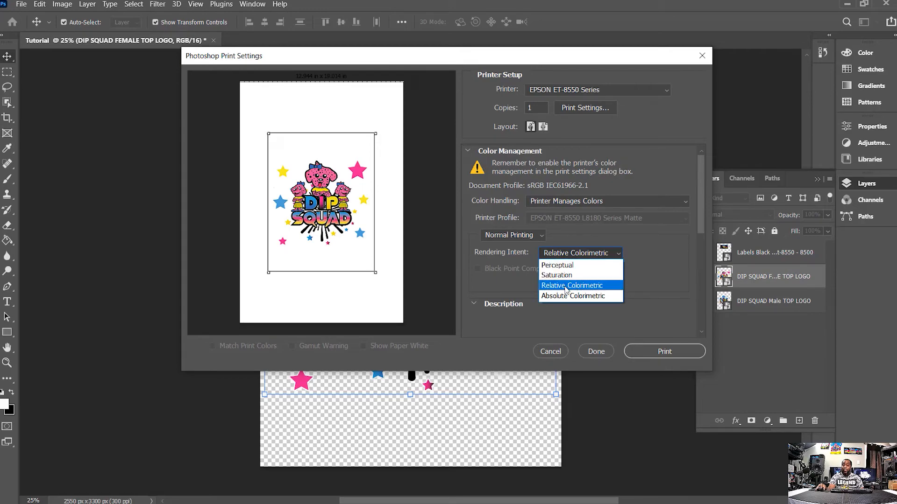
left_click(566, 286)
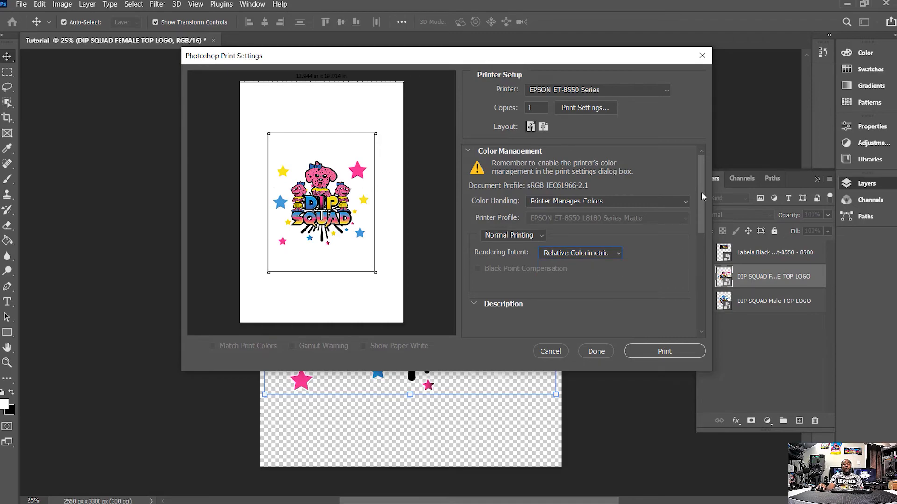
mouse_move(701, 193)
left_mouse_down()
mouse_move(694, 289)
mouse_move(705, 186)
left_mouse_up()
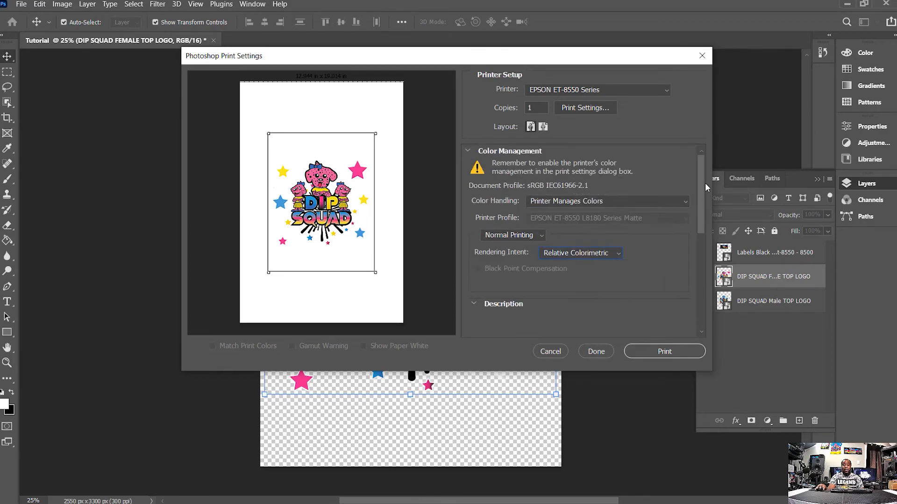
left_click(562, 203)
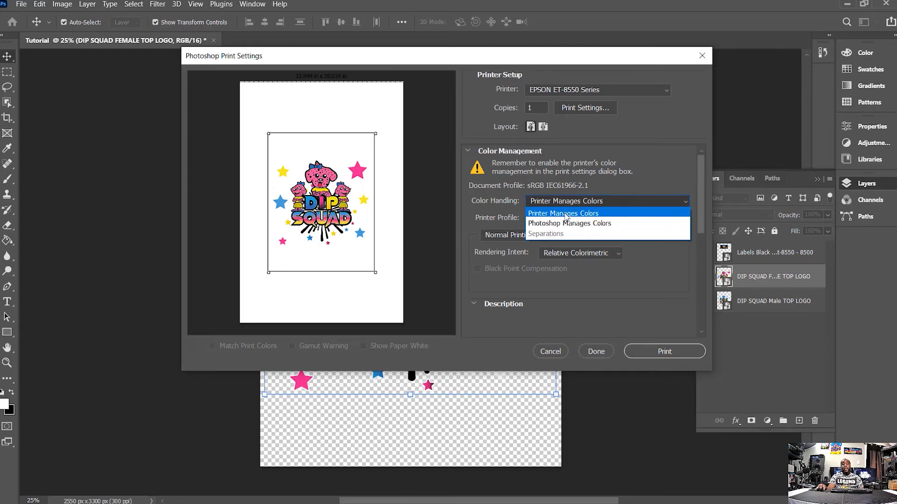
left_click(565, 214)
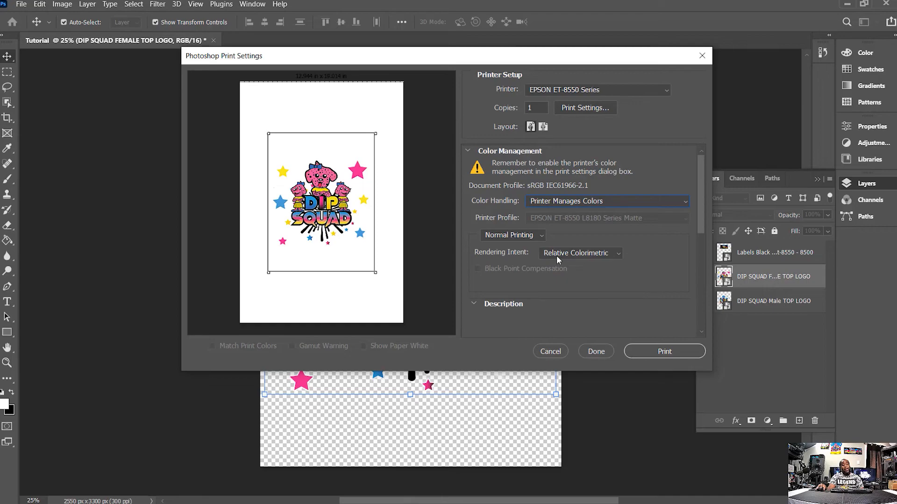
left_click(570, 253)
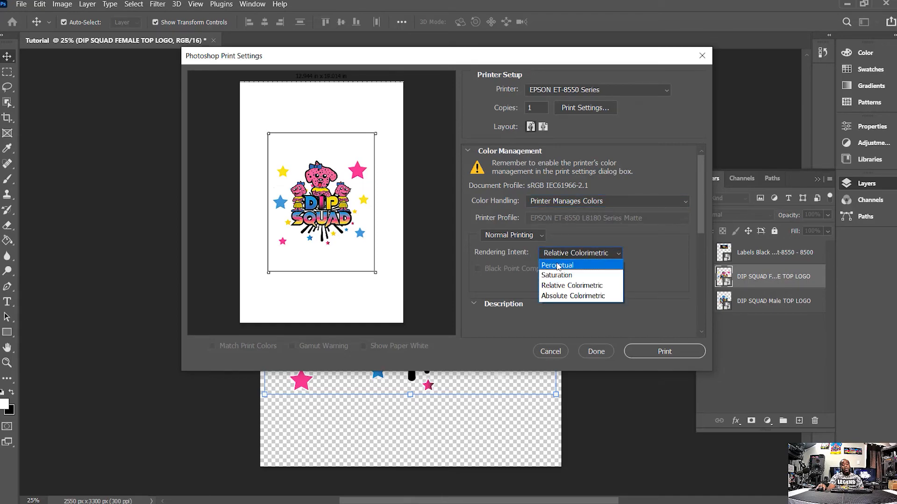
left_click(683, 261)
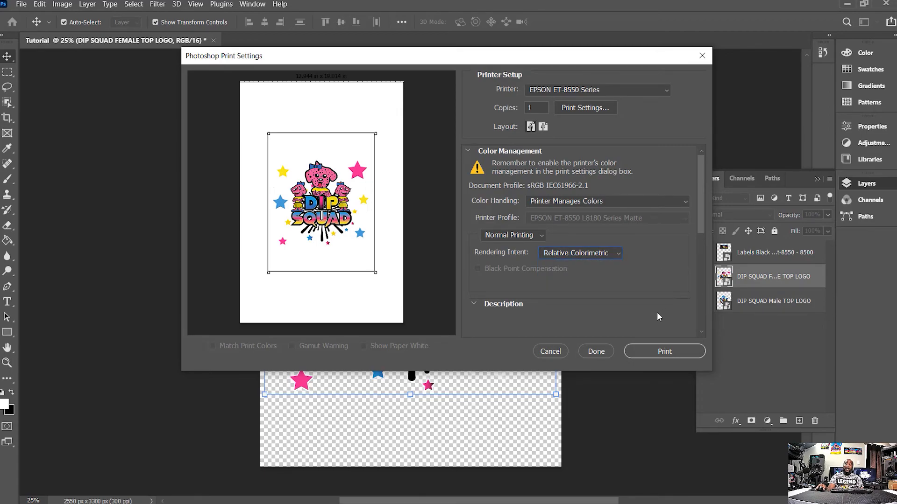
Step: Send the artwork to the print preview to check the mirrored page, and cancel the print job
left_click(649, 351)
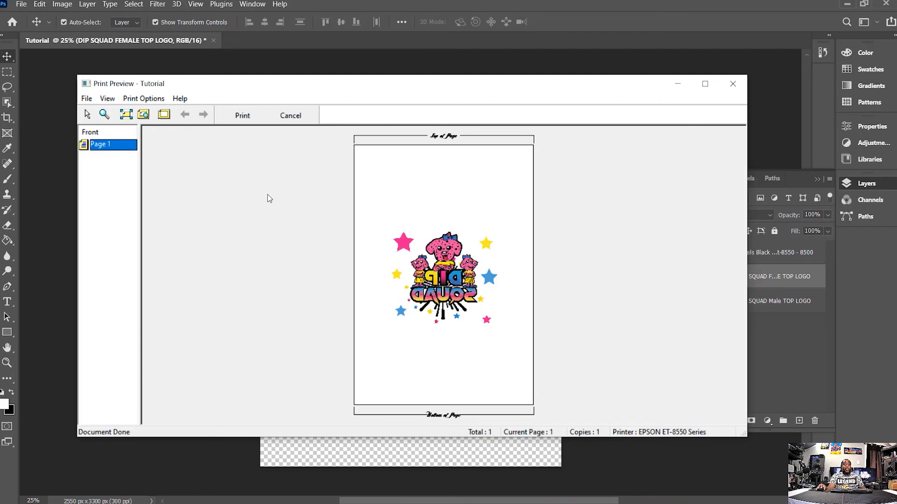
left_click(290, 115)
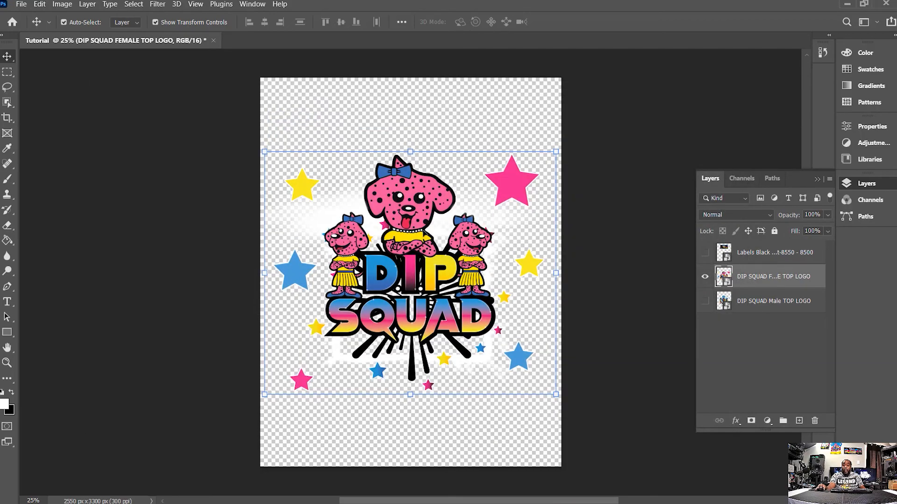